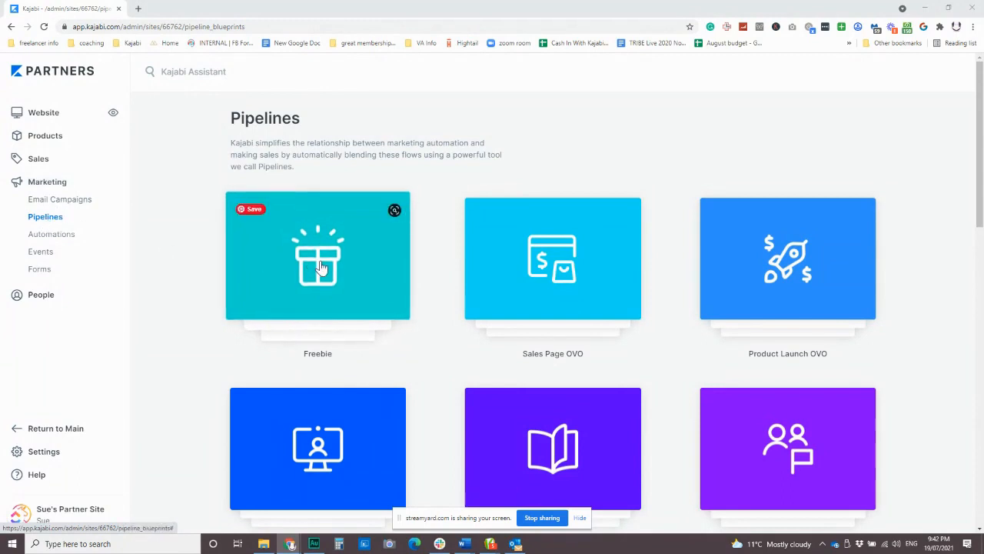
Step: Browse the pipeline blueprints and preview the Freebie blueprint
{"action": "scroll", "coordinate": [335, 258], "scroll_direction": "down", "scroll_amount": 2}
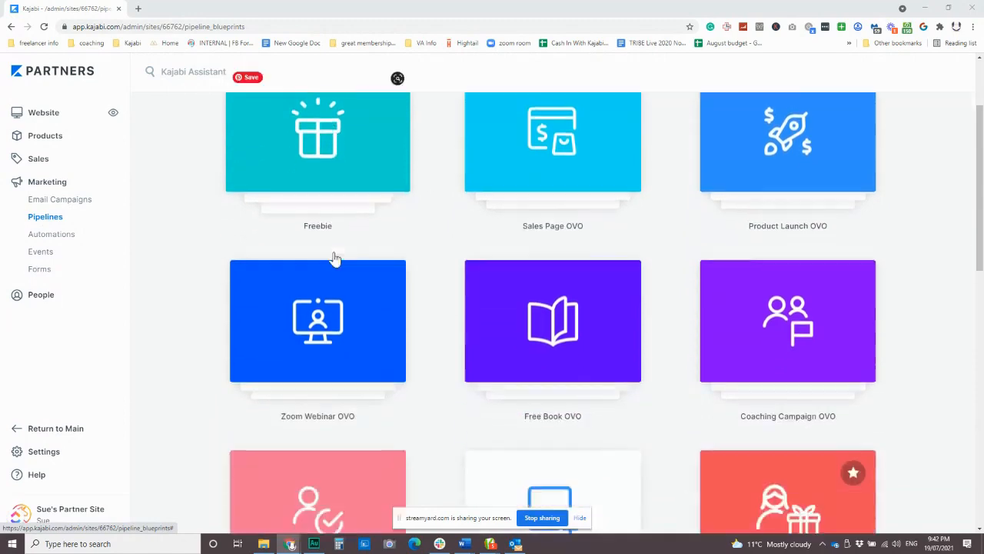
{"action": "scroll", "coordinate": [334, 257], "scroll_direction": "down", "scroll_amount": 4}
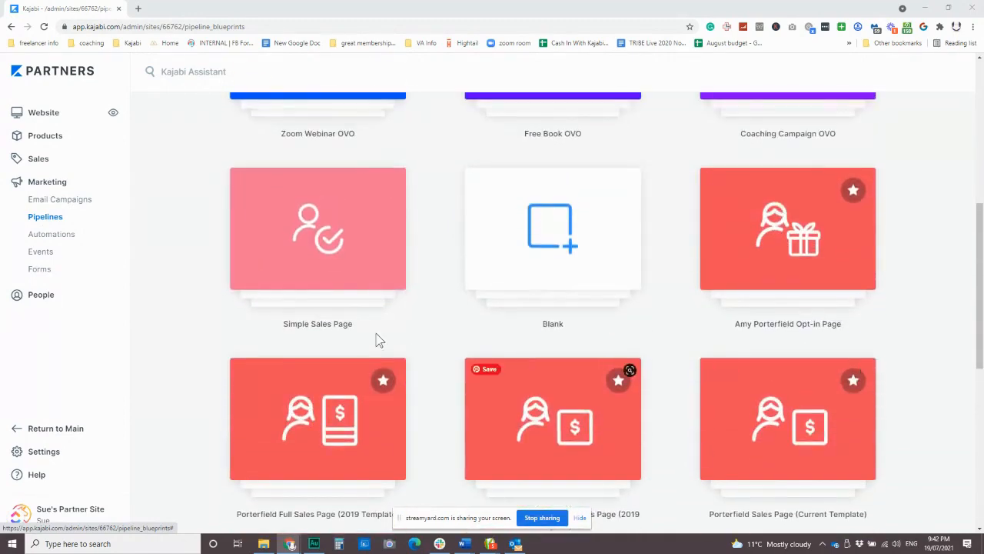
{"action": "scroll", "coordinate": [461, 338], "scroll_direction": "down", "scroll_amount": 2}
{"action": "scroll", "coordinate": [459, 337], "scroll_direction": "up", "scroll_amount": 5}
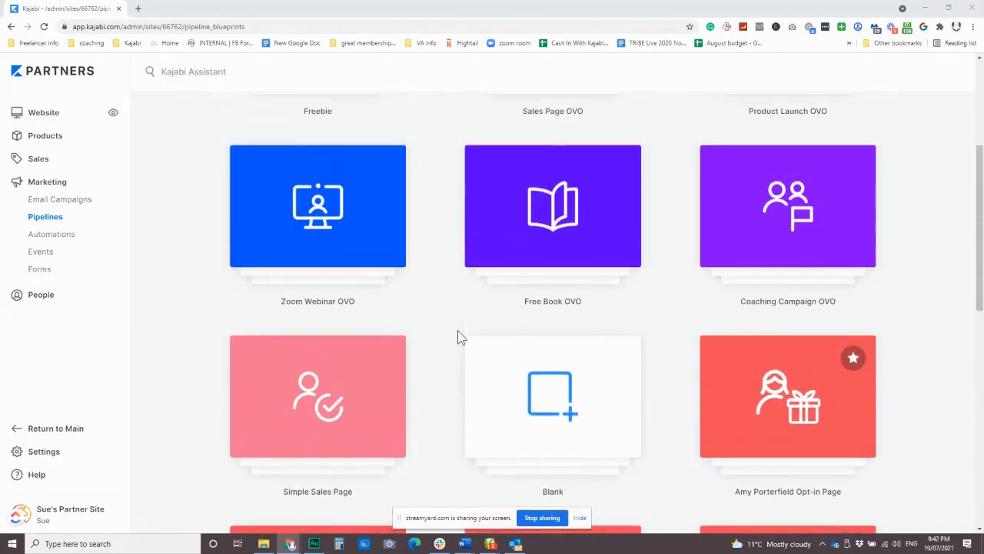
{"action": "scroll", "coordinate": [459, 336], "scroll_direction": "up", "scroll_amount": 3}
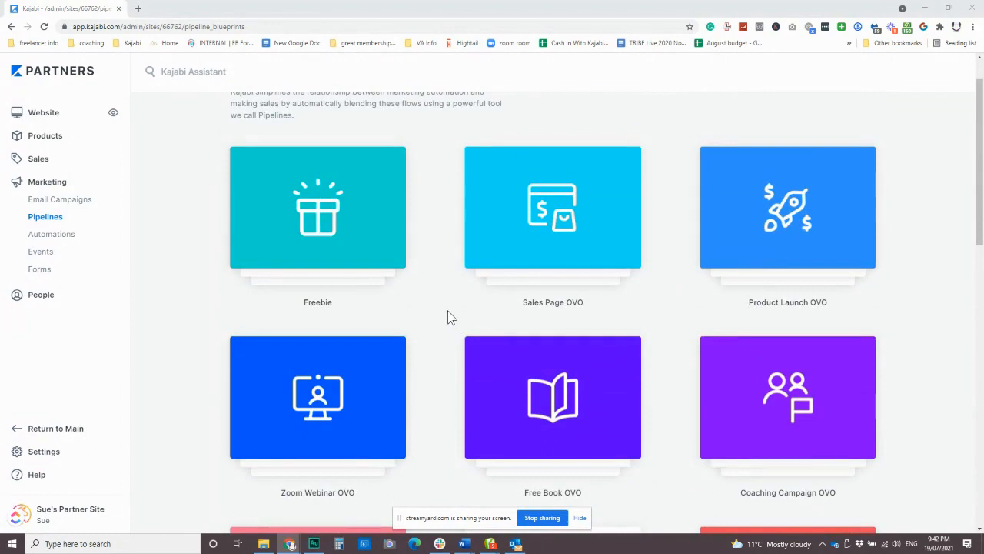
{"action": "scroll", "coordinate": [293, 222], "scroll_direction": "down", "scroll_amount": 1}
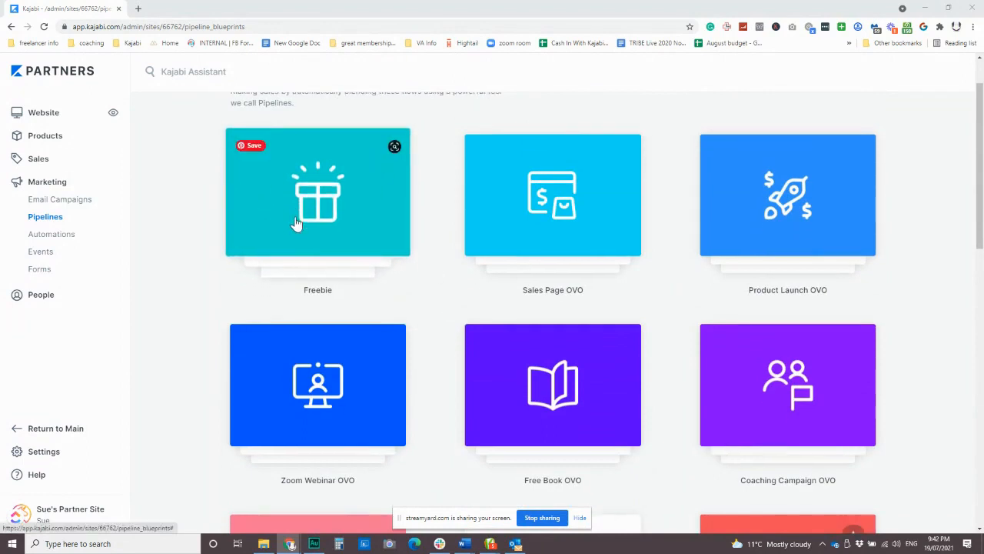
{"action": "scroll", "coordinate": [329, 271], "scroll_direction": "up", "scroll_amount": 2}
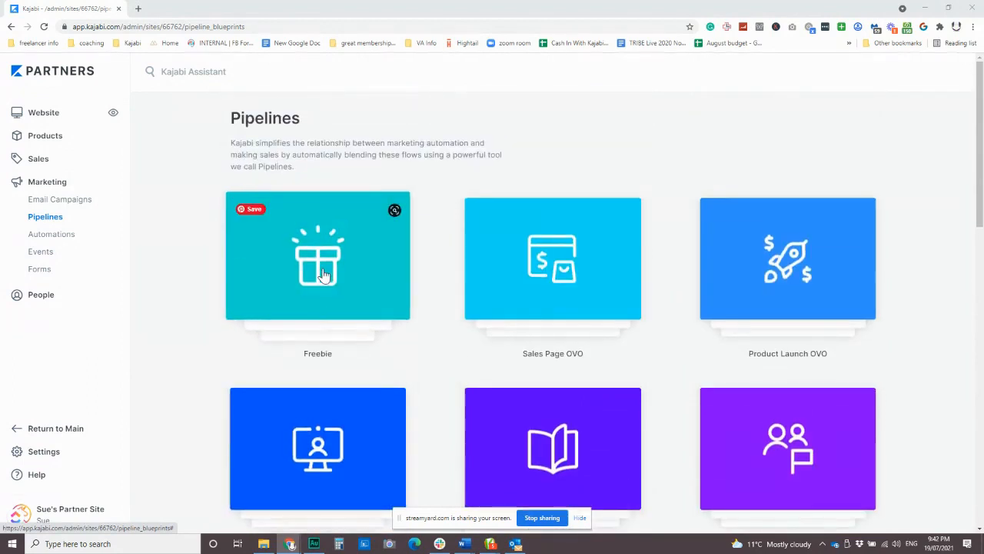
{"action": "scroll", "coordinate": [328, 272], "scroll_direction": "down", "scroll_amount": 1}
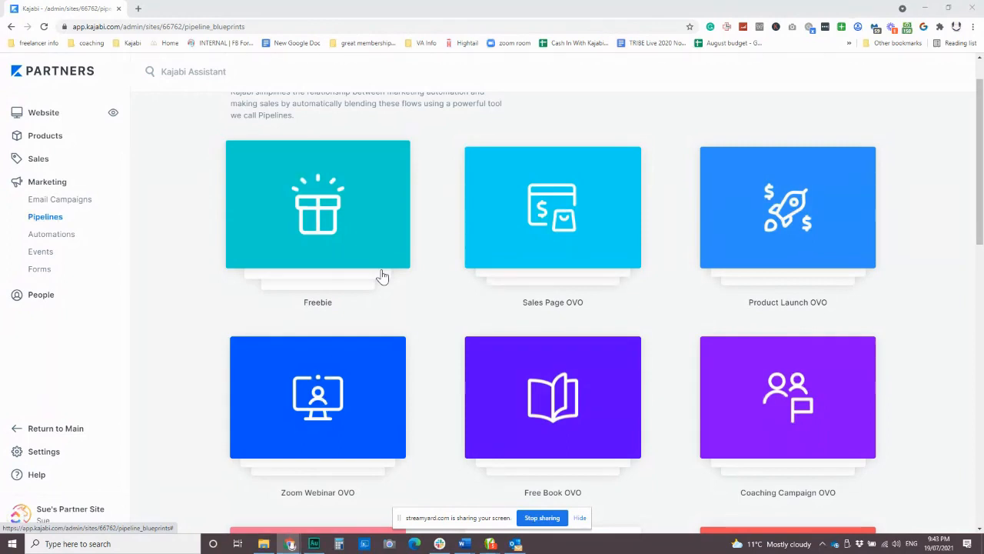
{"action": "scroll", "coordinate": [432, 304], "scroll_direction": "up", "scroll_amount": 1}
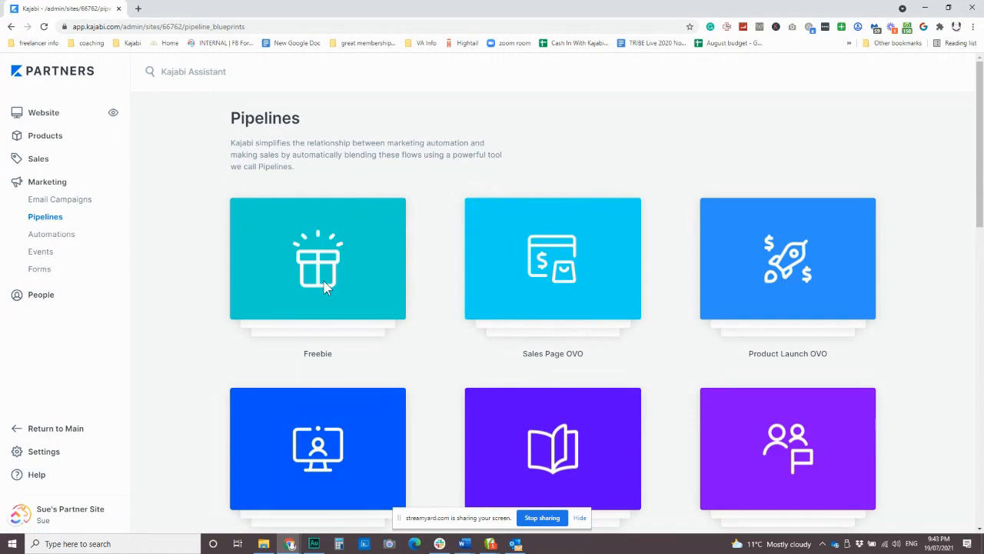
{"action": "left_click", "coordinate": [558, 285]}
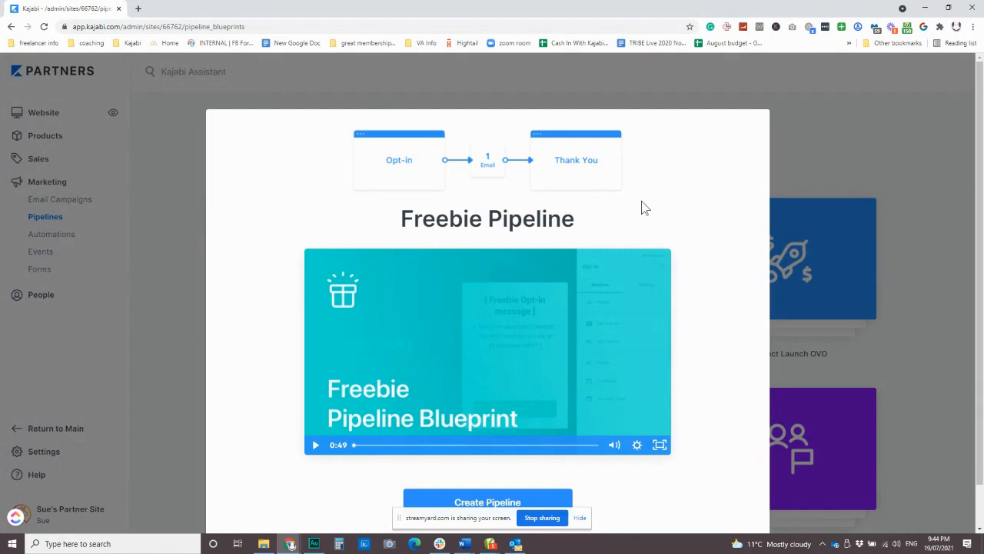
Step: Reopen the Freebie preview and create a pipeline from it
{"action": "left_click", "coordinate": [434, 103]}
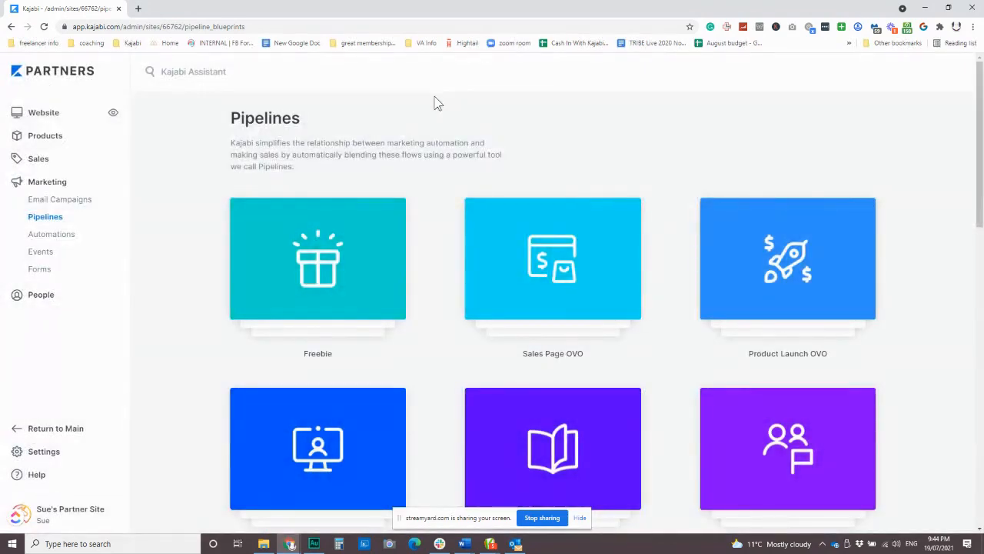
{"action": "left_click", "coordinate": [312, 264]}
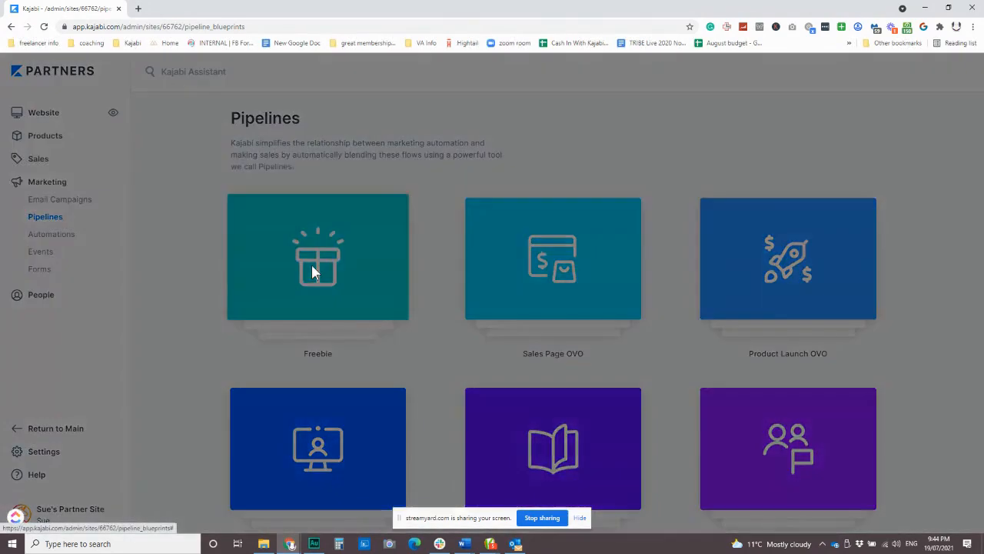
{"action": "scroll", "coordinate": [318, 296], "scroll_direction": "down", "scroll_amount": 1}
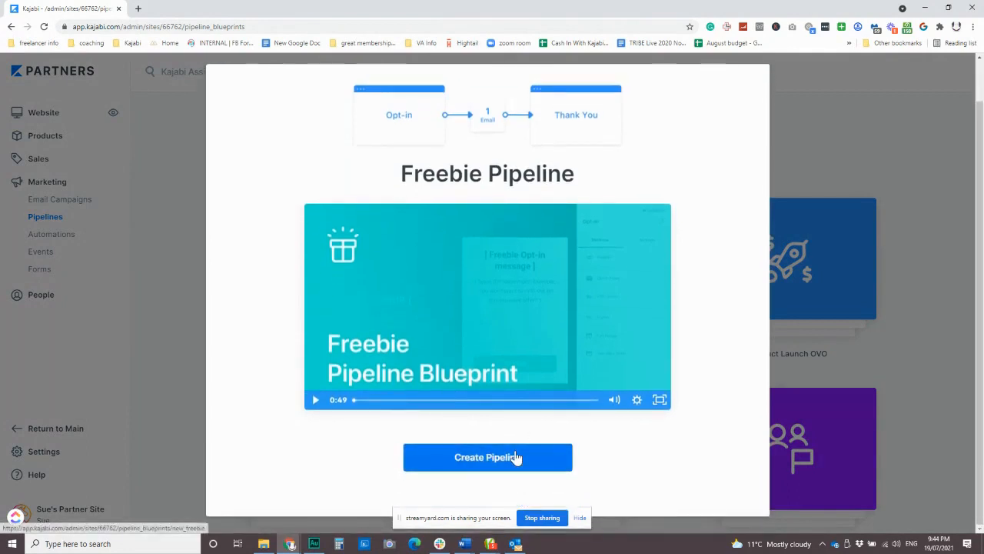
{"action": "left_click", "coordinate": [513, 456]}
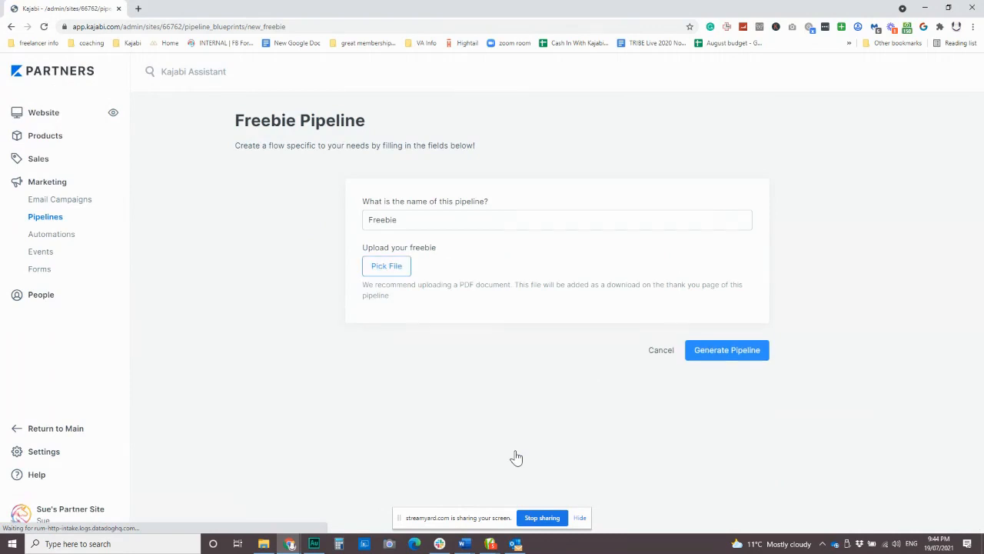
Step: Replace the Freebie pipeline name with the owner's possessive title ending in 'Lead Magnet'
{"action": "left_click_drag", "start_coordinate": [407, 221], "coordinate": [327, 222]}
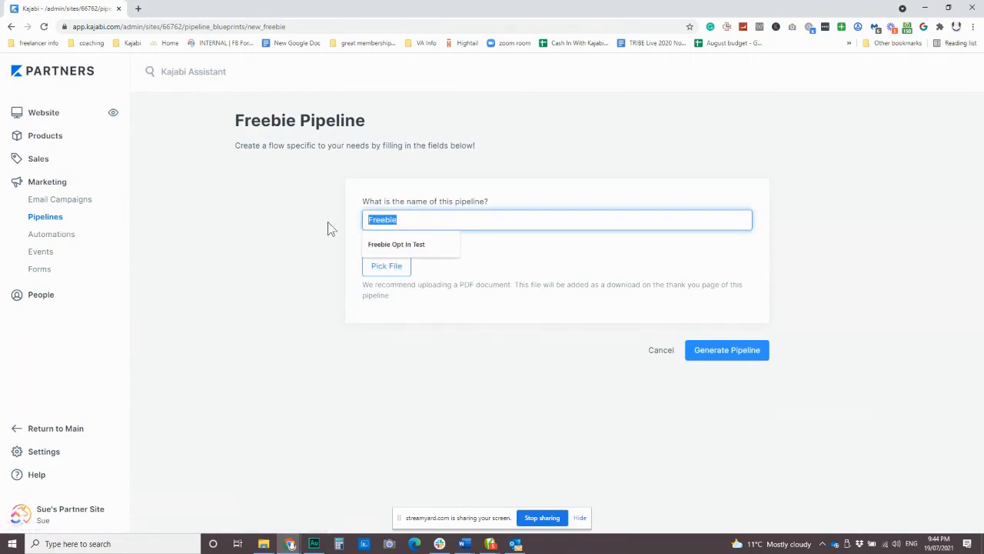
{"action": "type", "text": "Sue's "}
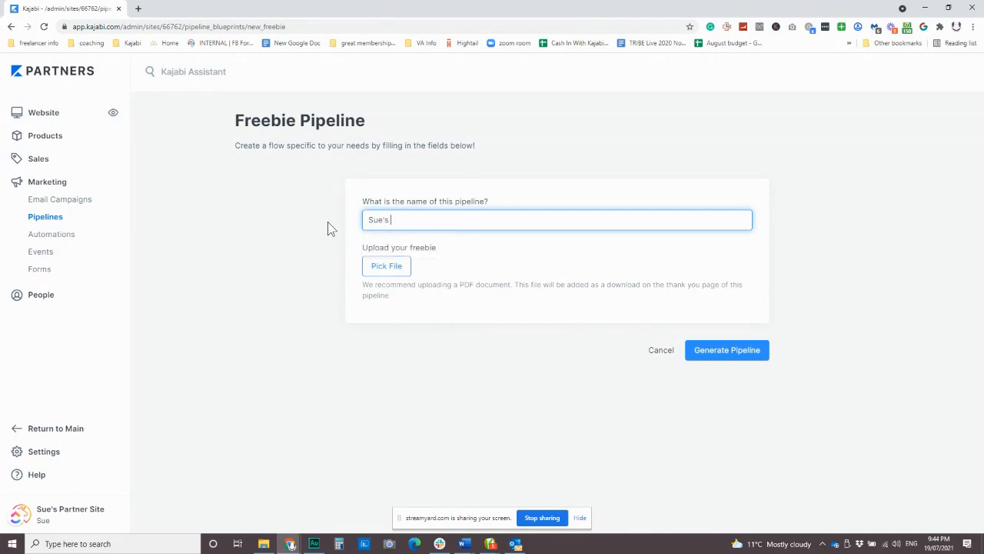
{"action": "type", "text": "Lead Magnet"}
Step: Upload Kajabi_Evergreen_Webinar_Checklist.pdf from Desktop > Graphics as the freebie file
{"action": "left_click", "coordinate": [387, 268]}
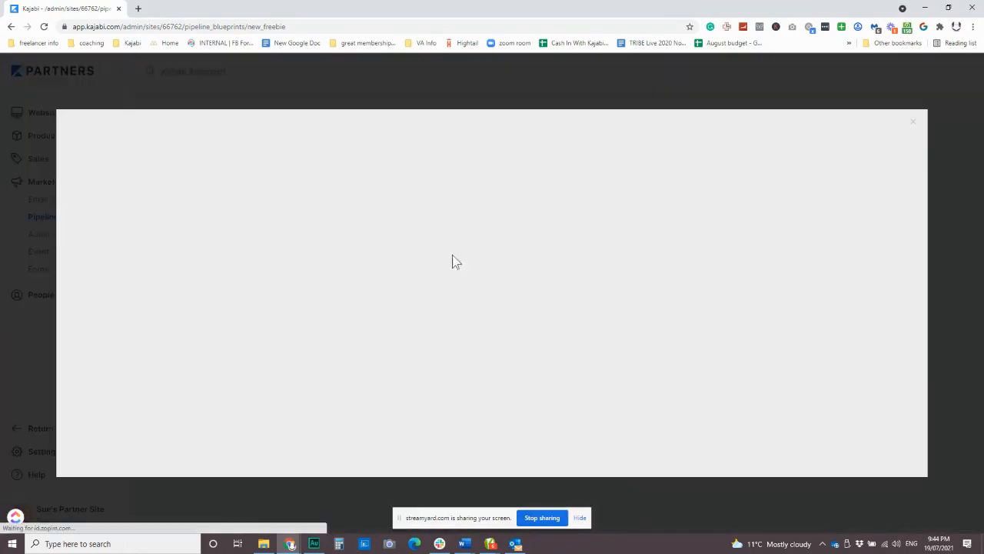
{"action": "left_click", "coordinate": [557, 320]}
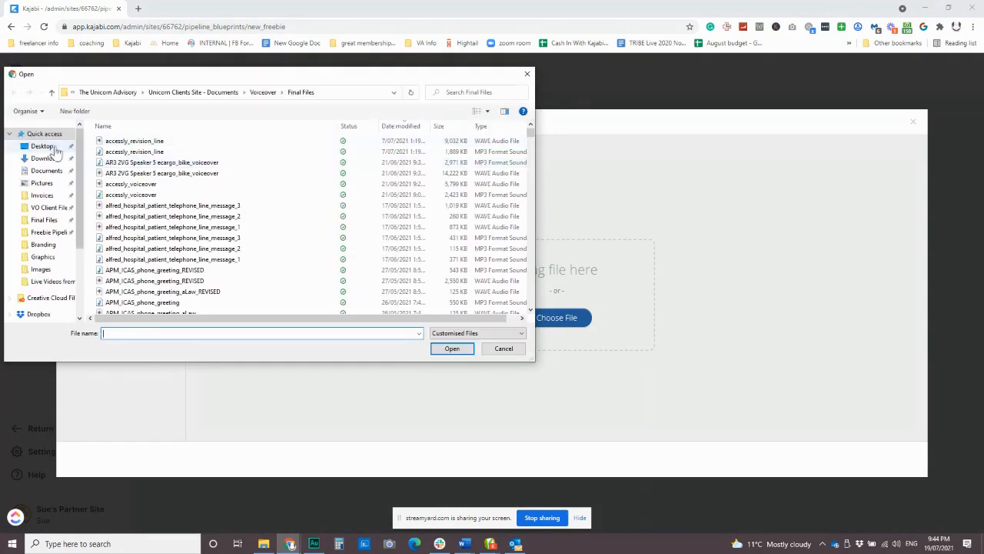
{"action": "left_click", "coordinate": [48, 151]}
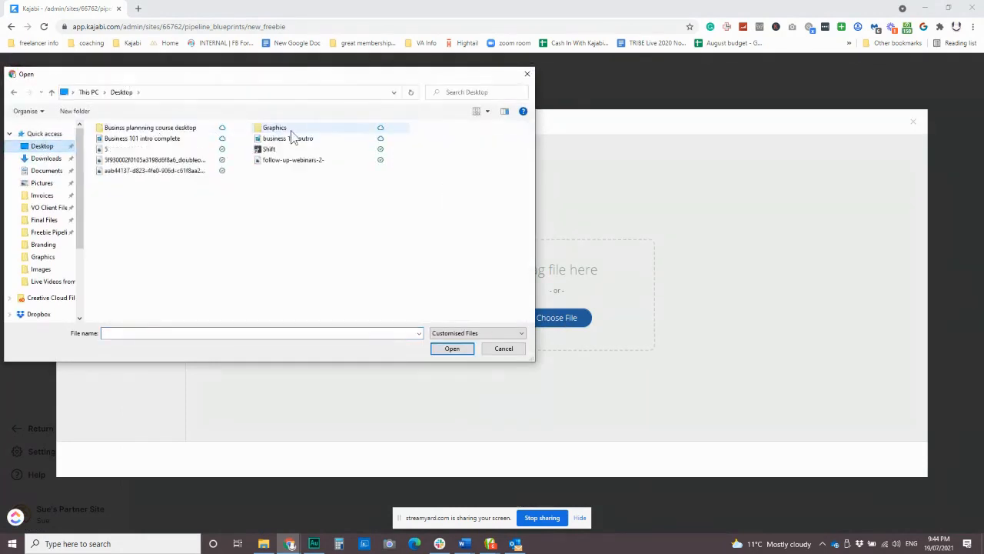
{"action": "left_click", "coordinate": [290, 133]}
{"action": "double_click", "coordinate": [291, 128]}
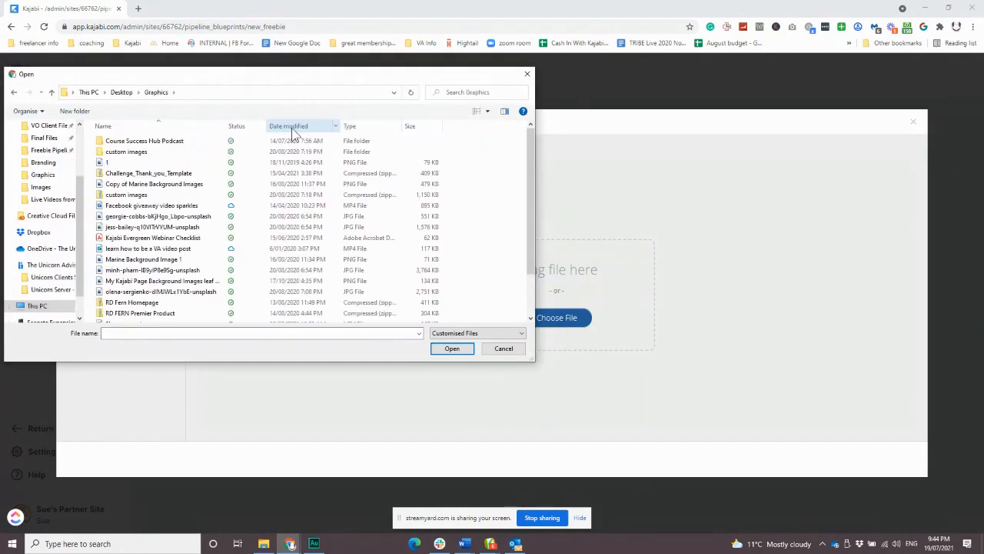
{"action": "left_click", "coordinate": [169, 238]}
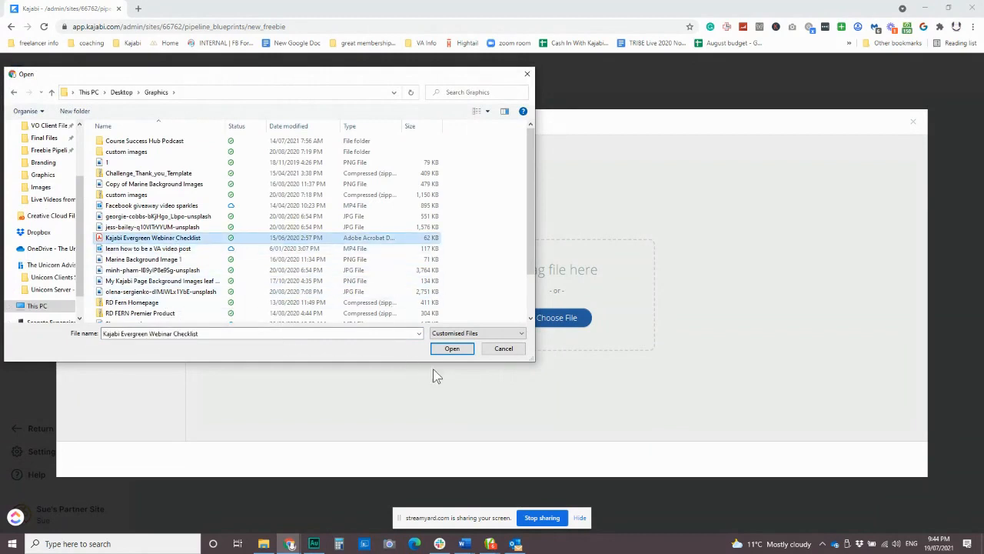
{"action": "left_click", "coordinate": [450, 350]}
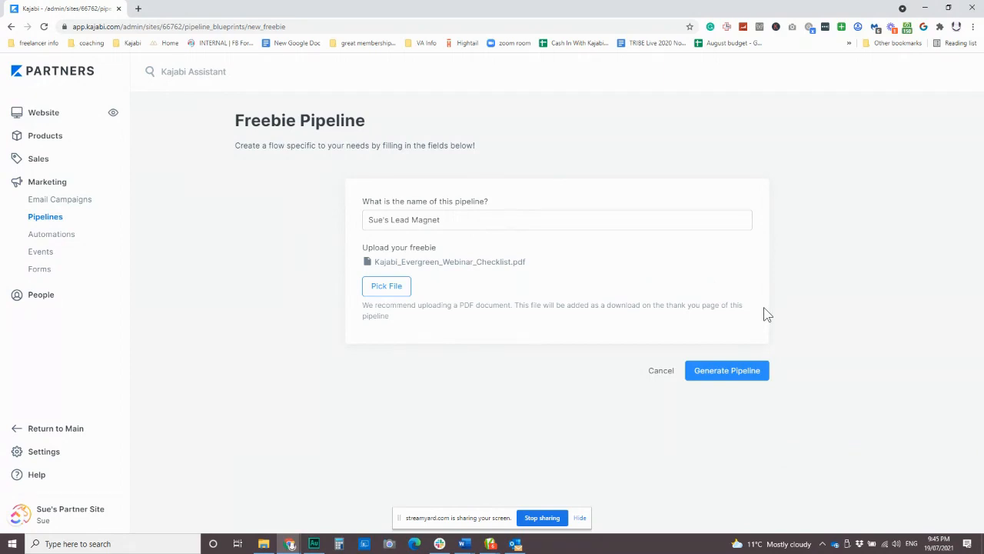
Step: Generate the pipeline from the completed Freebie form
{"action": "left_click", "coordinate": [746, 370]}
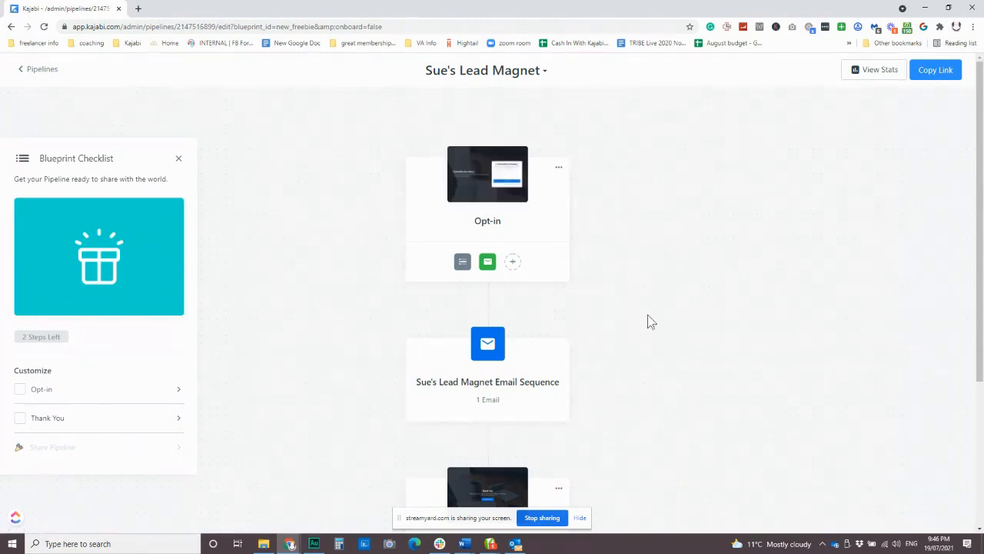
{"action": "scroll", "coordinate": [648, 321], "scroll_direction": "down", "scroll_amount": 2}
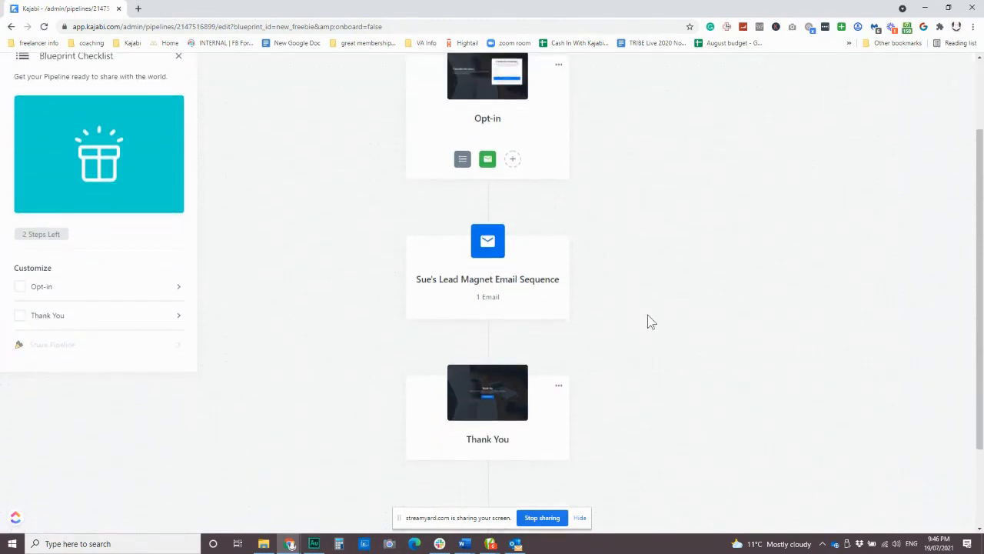
{"action": "scroll", "coordinate": [643, 303], "scroll_direction": "up", "scroll_amount": 2}
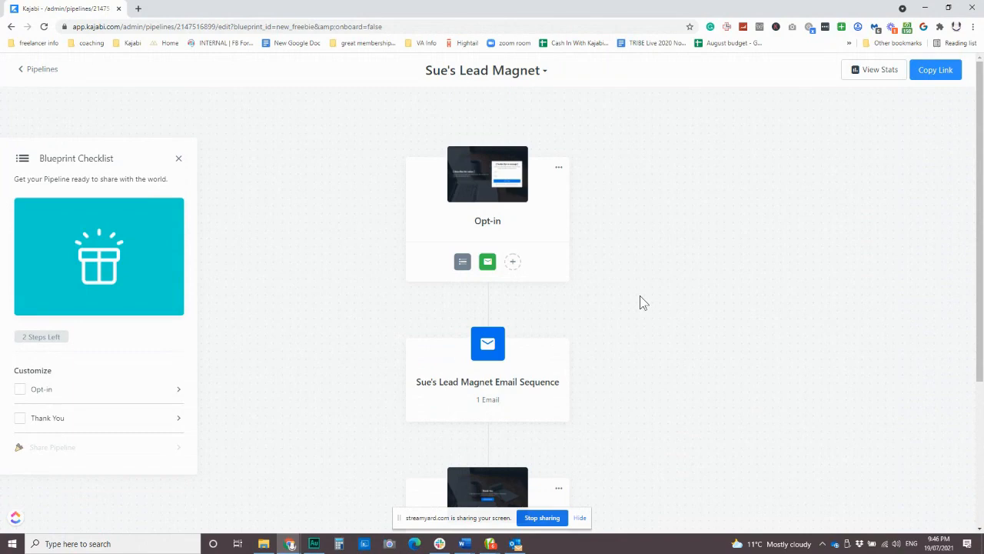
{"action": "mouse_move", "coordinate": [443, 198]}
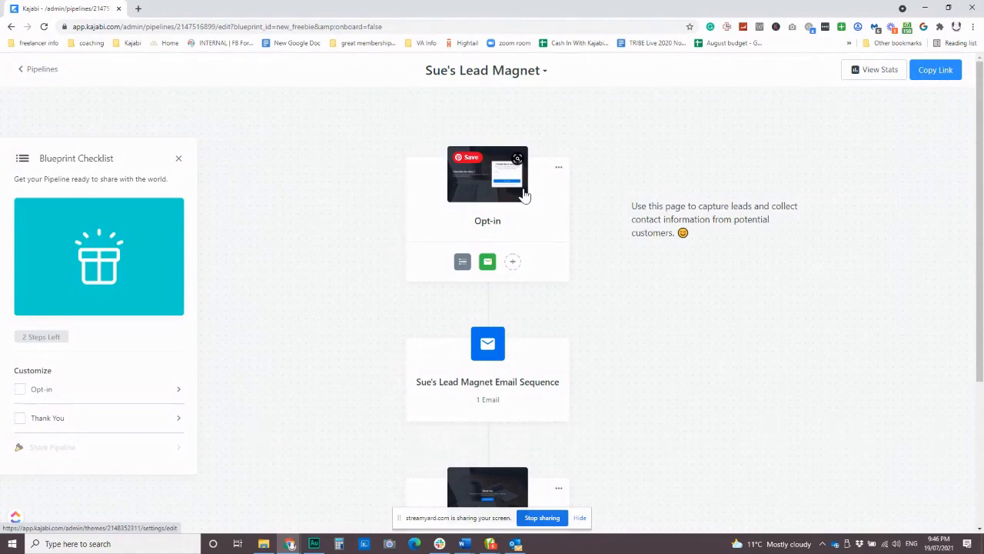
{"action": "mouse_move", "coordinate": [488, 261]}
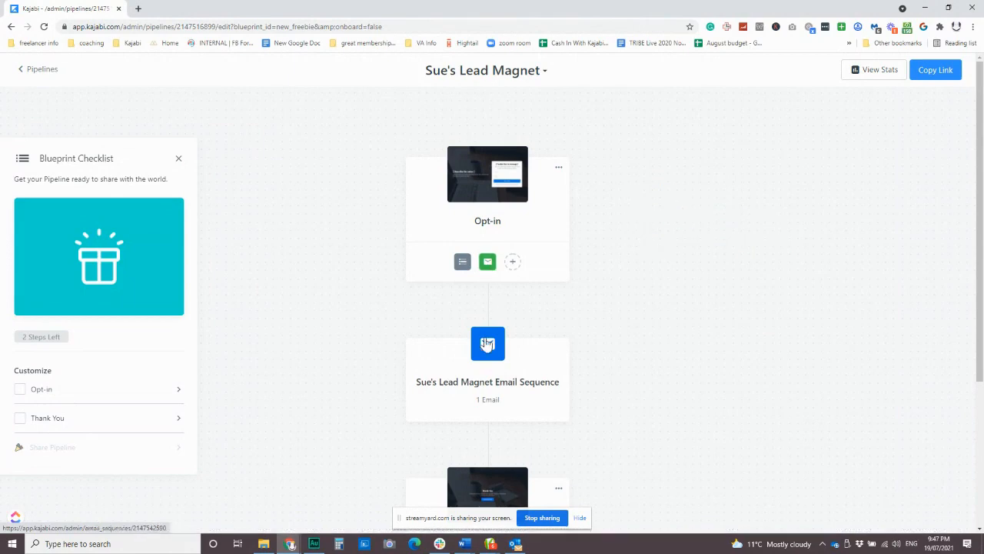
{"action": "scroll", "coordinate": [486, 336], "scroll_direction": "down", "scroll_amount": 2}
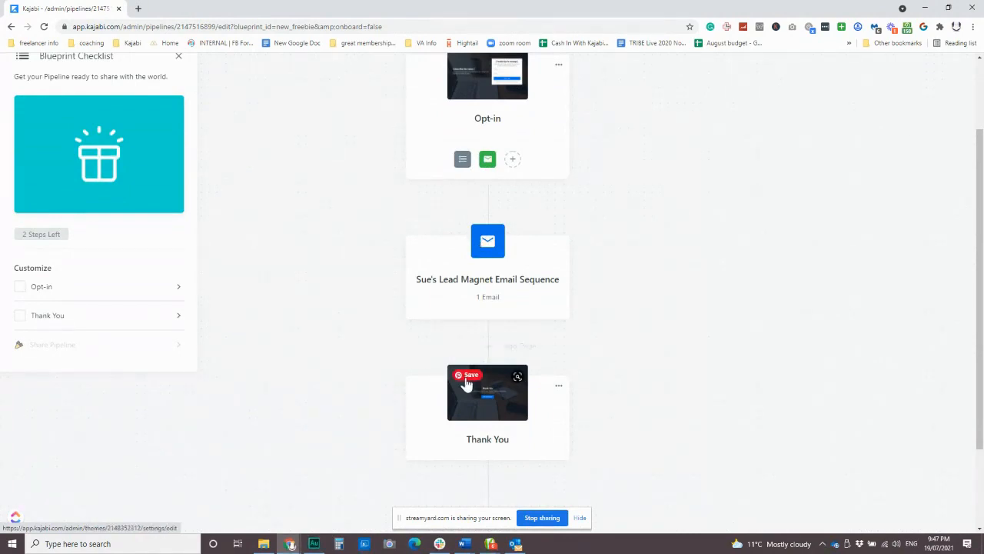
{"action": "mouse_move", "coordinate": [502, 410]}
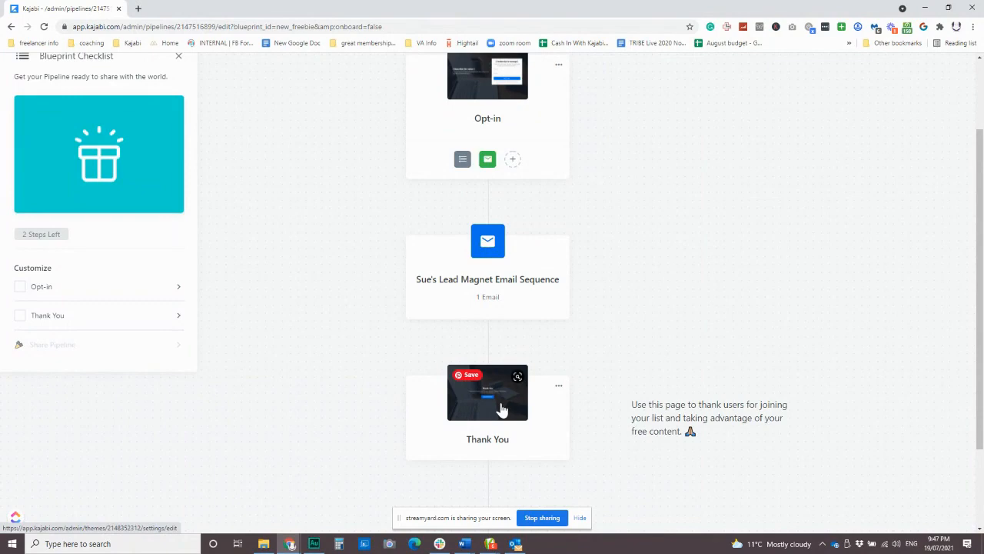
{"action": "scroll", "coordinate": [447, 372], "scroll_direction": "up", "scroll_amount": 2}
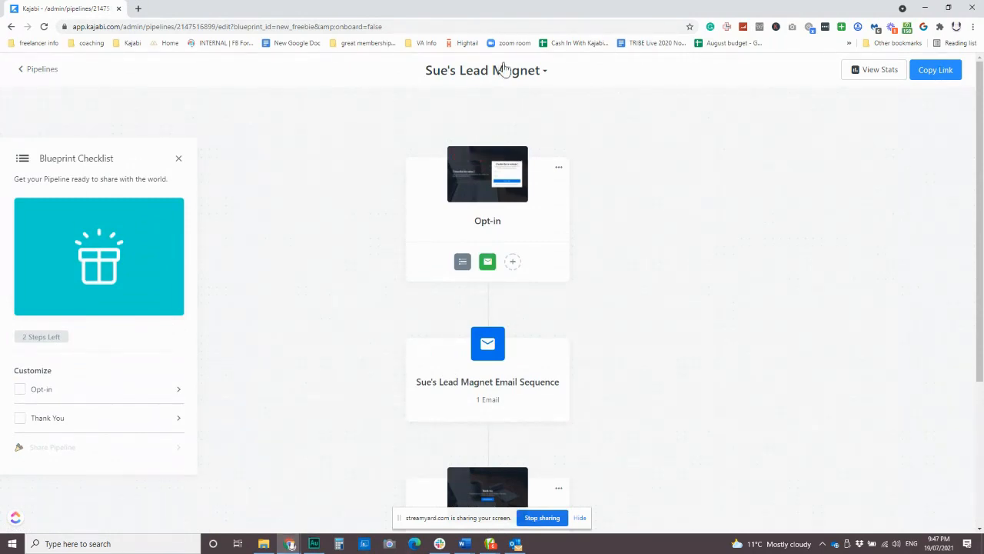
Step: Dismiss the title dropdown and open Edit Details from the Opt-in card's menu
{"action": "left_click", "coordinate": [545, 73]}
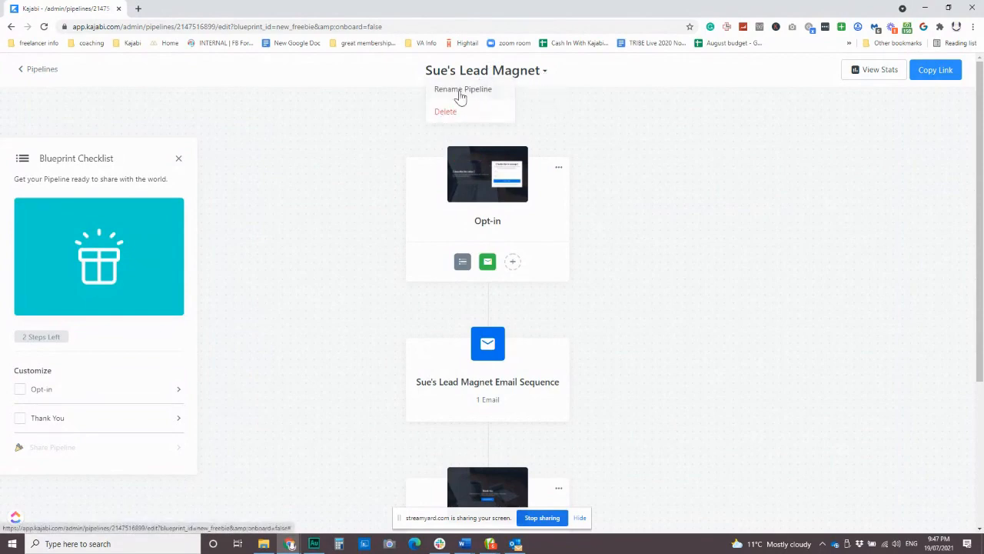
{"action": "left_click", "coordinate": [702, 138]}
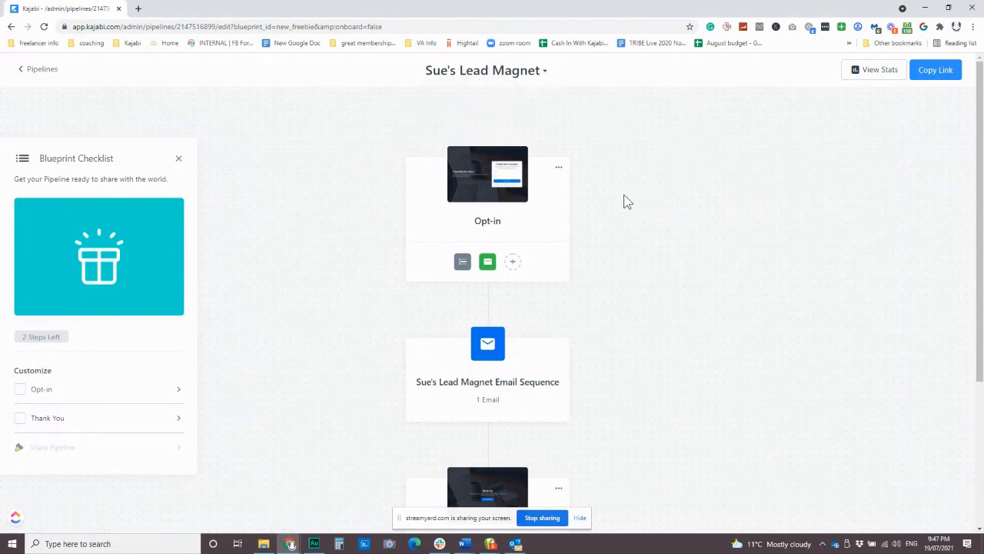
{"action": "scroll", "coordinate": [628, 202], "scroll_direction": "down", "scroll_amount": 1}
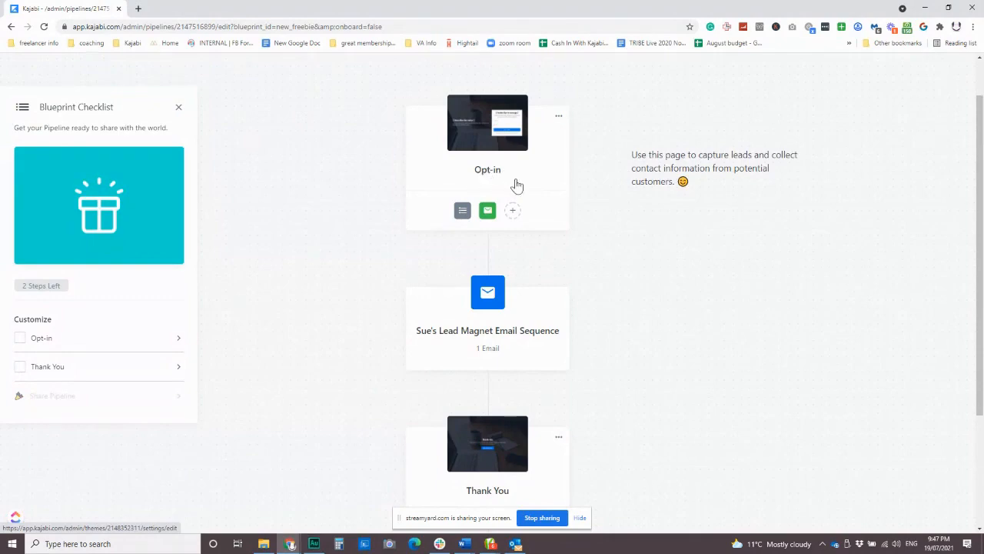
{"action": "scroll", "coordinate": [562, 275], "scroll_direction": "down", "scroll_amount": 1}
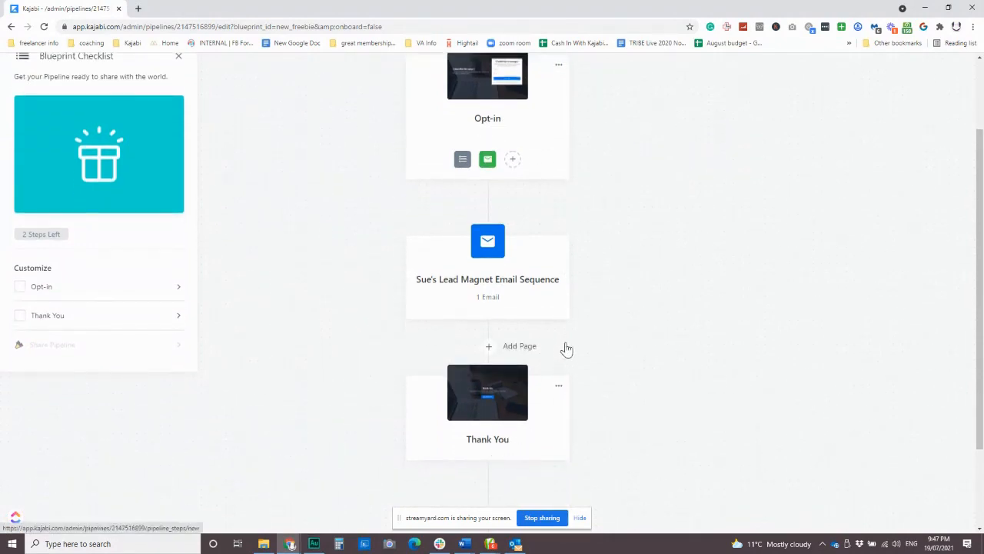
{"action": "scroll", "coordinate": [564, 347], "scroll_direction": "up", "scroll_amount": 2}
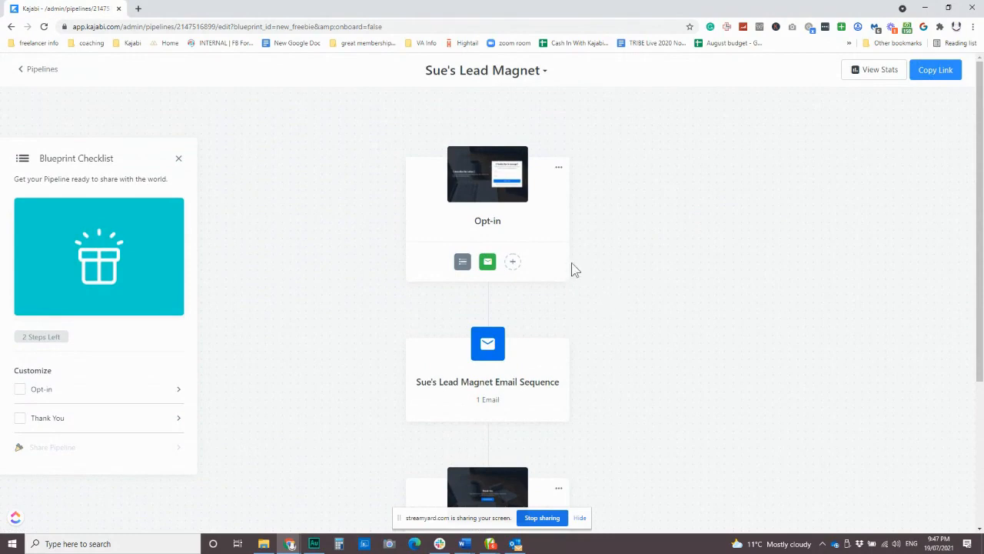
{"action": "mouse_move", "coordinate": [479, 226]}
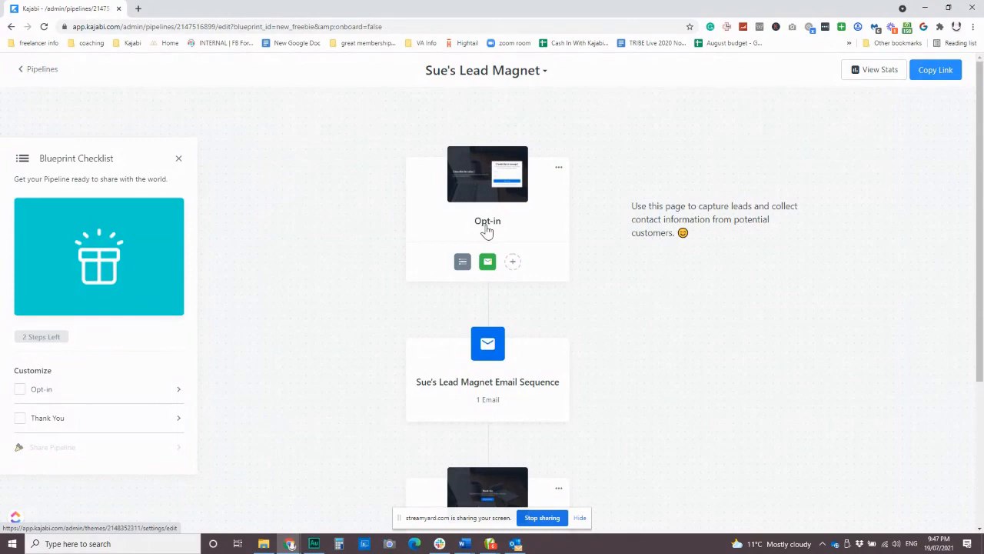
{"action": "left_click", "coordinate": [559, 168]}
{"action": "left_click", "coordinate": [578, 189]}
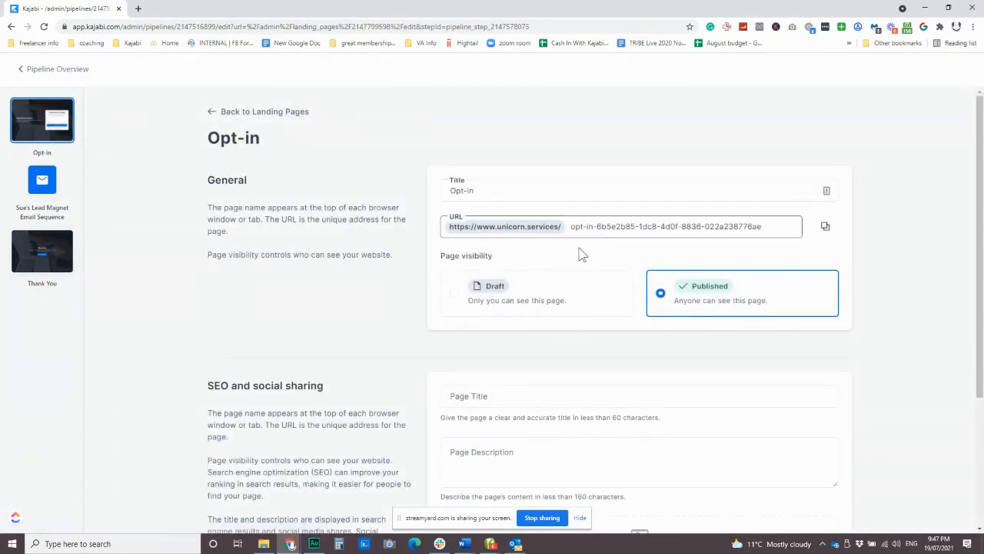
Step: Replace the long generated Opt-in URL slug with 'vault'
{"action": "left_click", "coordinate": [612, 224]}
{"action": "left_click_drag", "start_coordinate": [597, 226], "coordinate": [663, 226]}
{"action": "left_click", "coordinate": [662, 225]}
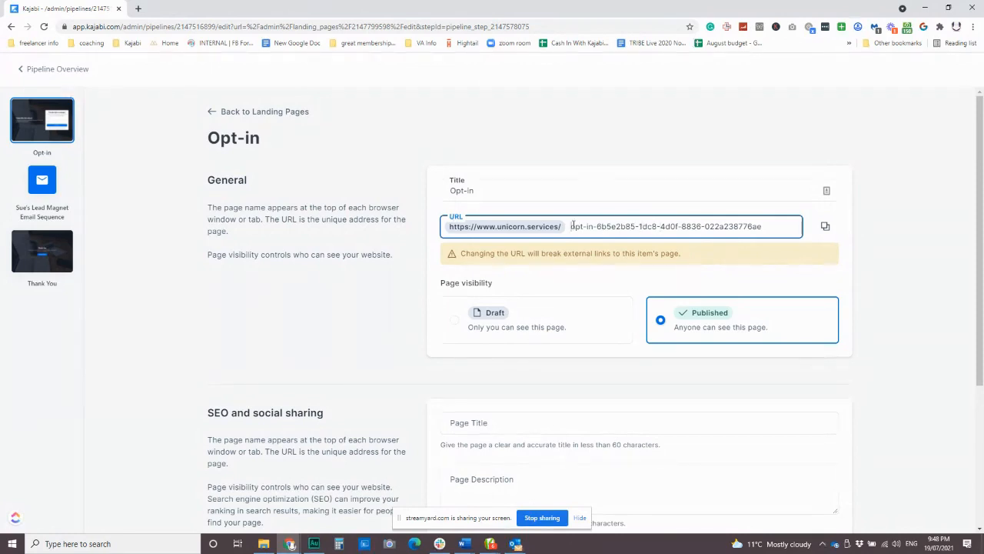
{"action": "left_click_drag", "start_coordinate": [571, 226], "coordinate": [802, 217]}
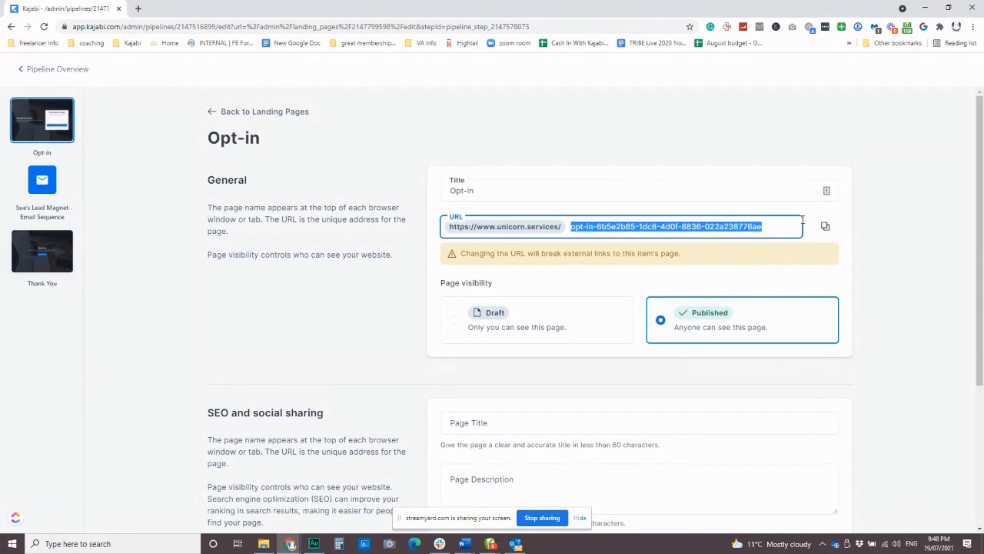
{"action": "type", "text": "suey"}
{"action": "key", "text": "BackSpace"}
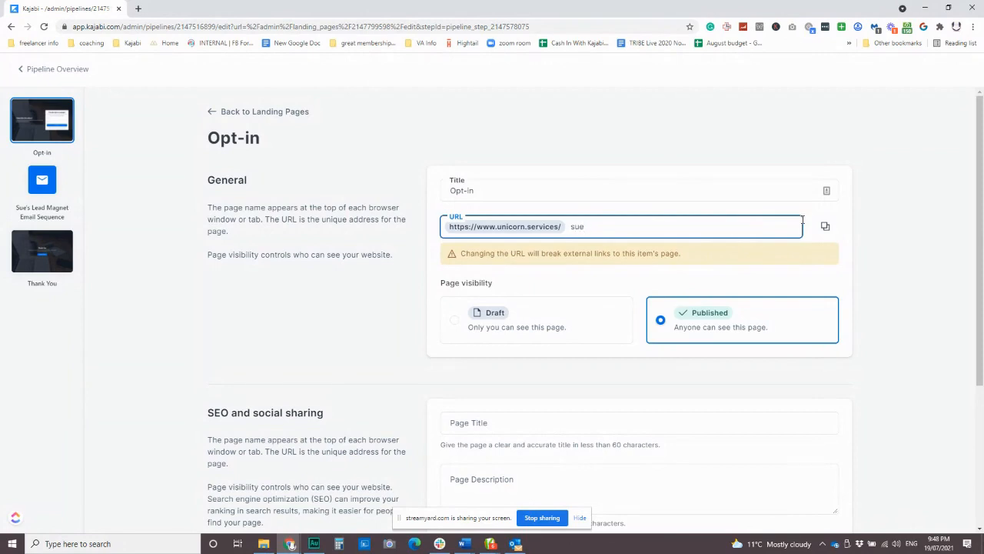
{"action": "type", "text": "-freebie"}
{"action": "key", "text": "ctrl+a"}
{"action": "type", "text": "vault"}
Step: Retitle the page 'Kajabi Webinar Checklist Opt-in'
{"action": "left_click", "coordinate": [492, 191]}
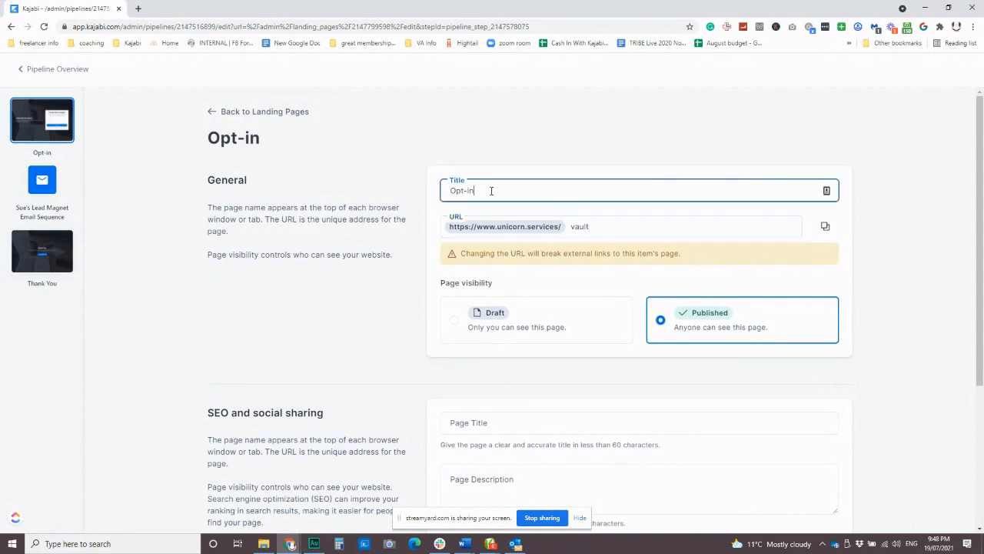
{"action": "key", "text": "Home"}
{"action": "type", "text": "Sue's Webinar"}
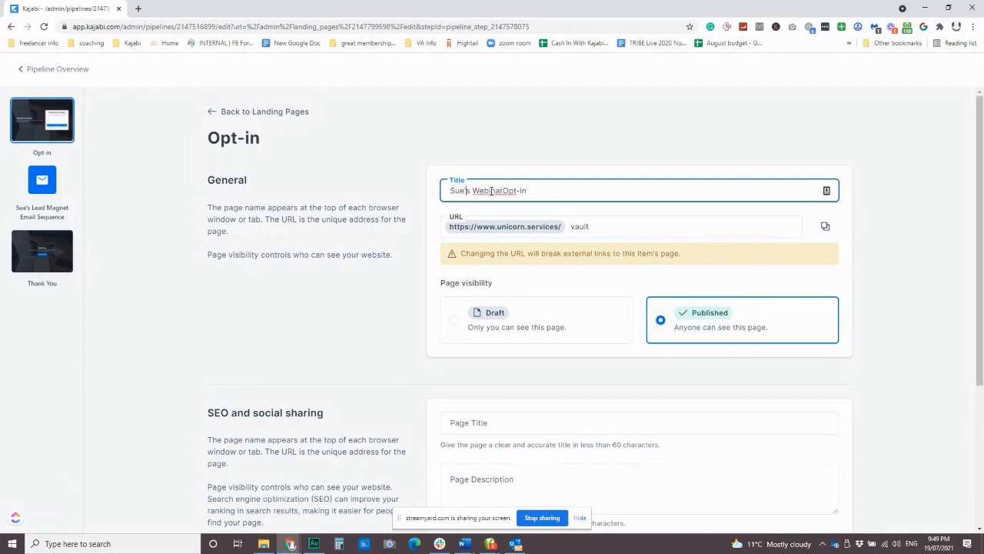
{"action": "key", "text": "shift+Home"}
{"action": "type", "text": "Kajabi Webinar Checklist"}
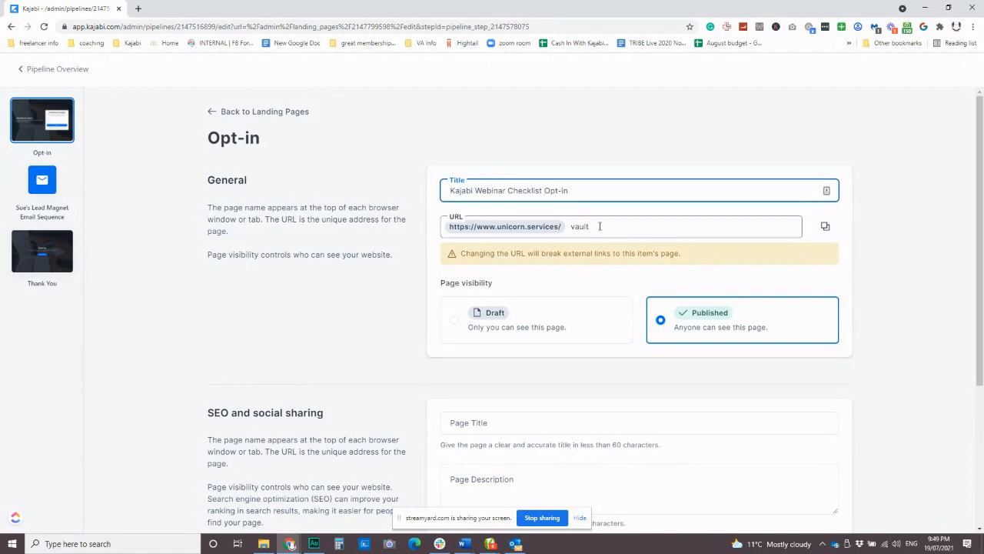
Step: Change the URL slug from 'vault' to 'webinar'
{"action": "left_click_drag", "start_coordinate": [600, 226], "coordinate": [565, 233]}
{"action": "type", "text": "webinar"}
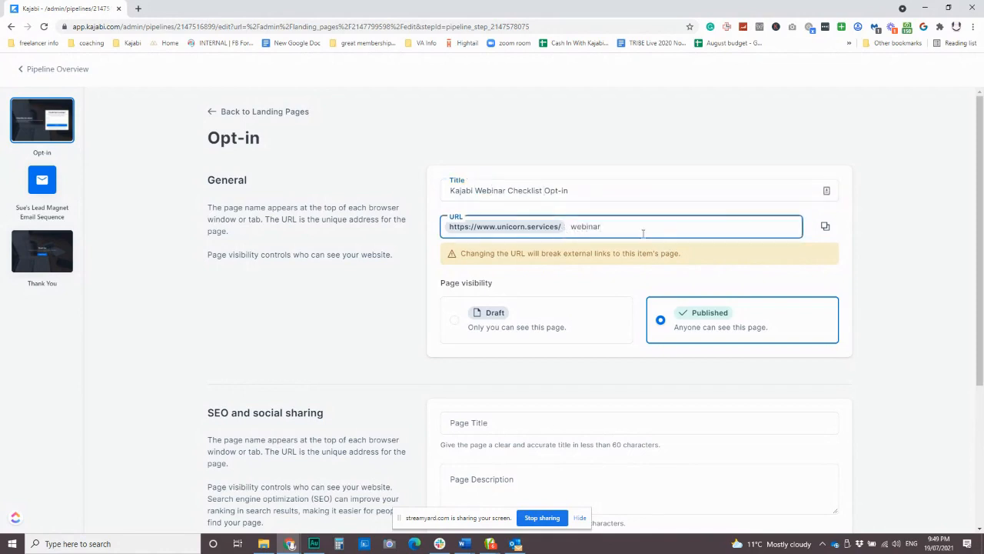
{"action": "type", "text": "c"}
{"action": "key", "text": "BackSpace"}
{"action": "scroll", "coordinate": [522, 369], "scroll_direction": "down", "scroll_amount": 2}
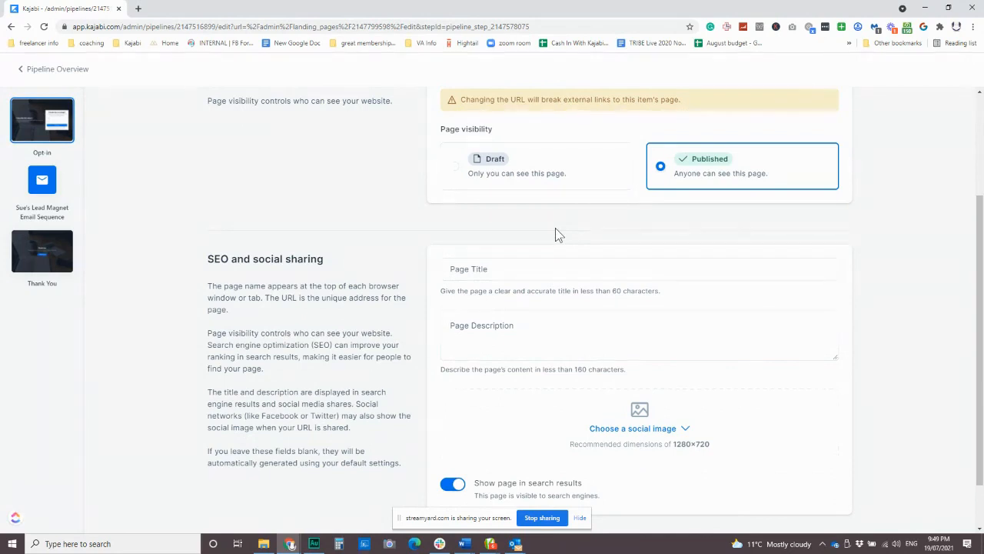
{"action": "scroll", "coordinate": [549, 373], "scroll_direction": "down", "scroll_amount": 1}
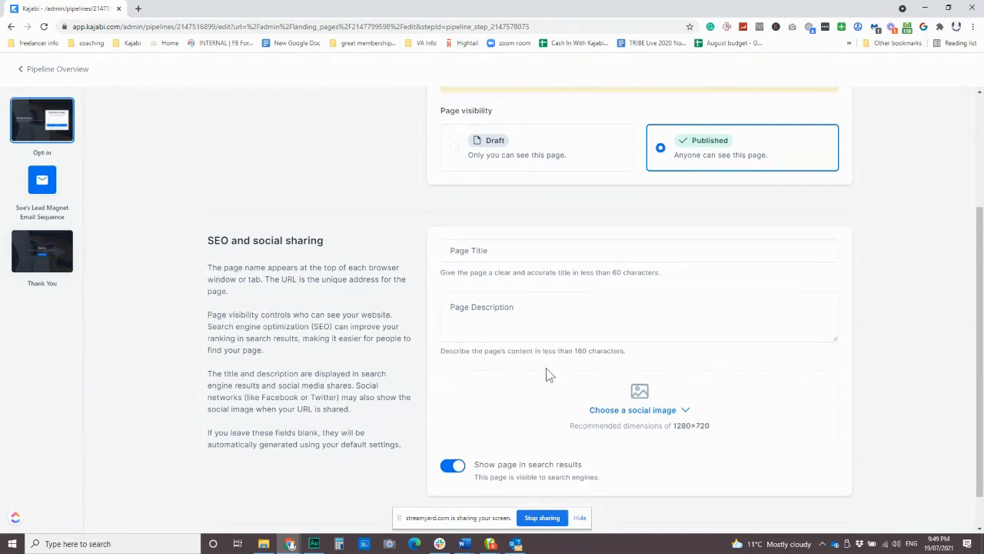
{"action": "scroll", "coordinate": [645, 372], "scroll_direction": "up", "scroll_amount": 1}
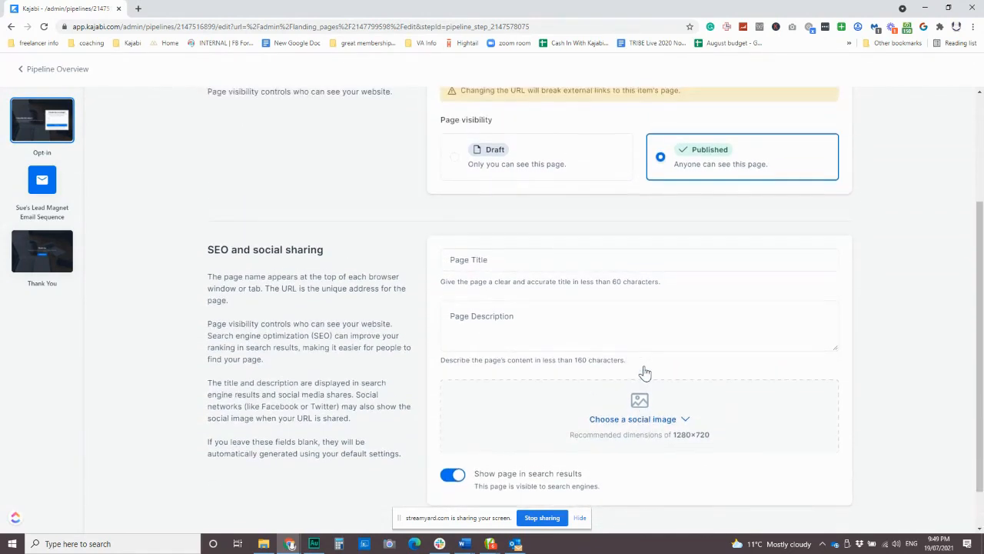
{"action": "scroll", "coordinate": [648, 377], "scroll_direction": "down", "scroll_amount": 1}
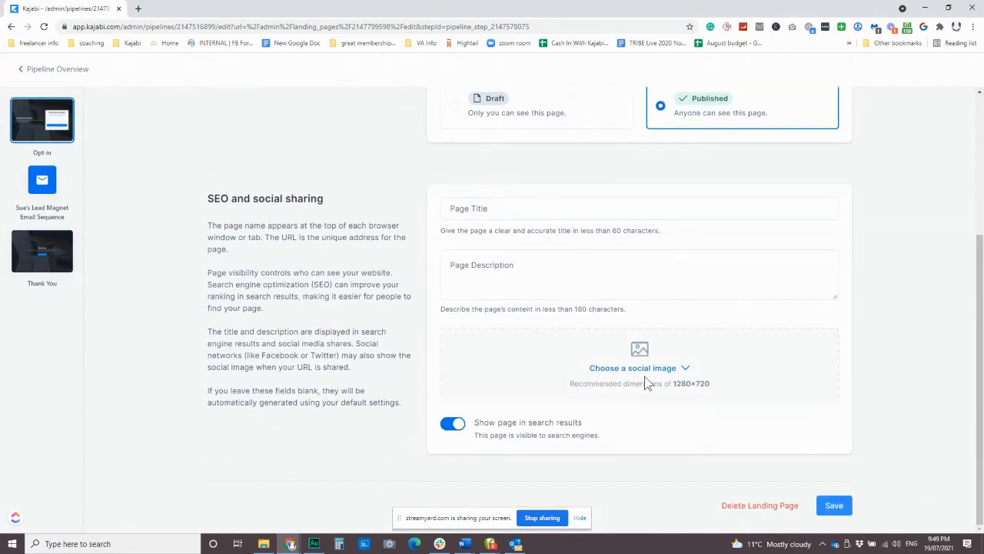
{"action": "scroll", "coordinate": [602, 347], "scroll_direction": "up", "scroll_amount": 4}
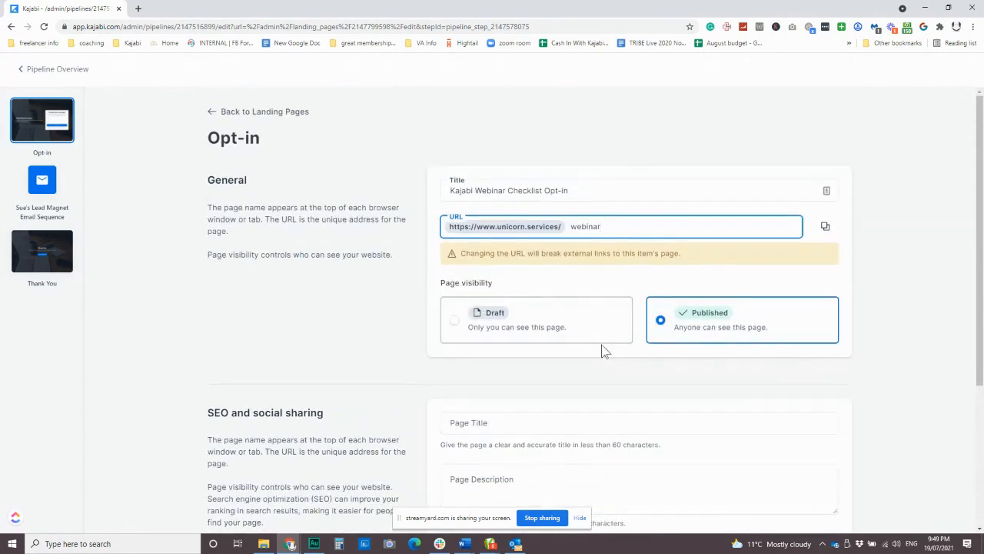
{"action": "scroll", "coordinate": [388, 210], "scroll_direction": "down", "scroll_amount": 2}
{"action": "scroll", "coordinate": [388, 209], "scroll_direction": "down", "scroll_amount": 2}
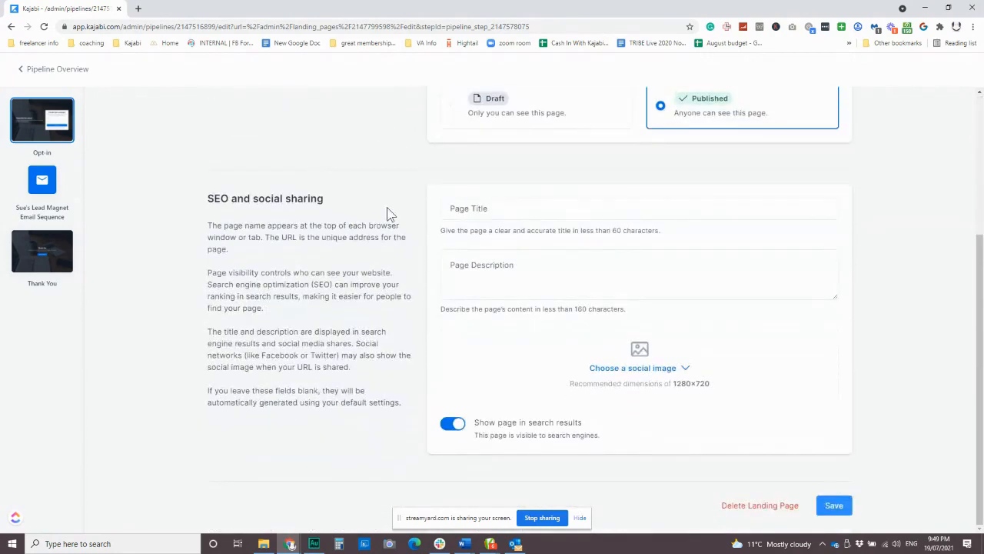
{"action": "scroll", "coordinate": [582, 253], "scroll_direction": "up", "scroll_amount": 5}
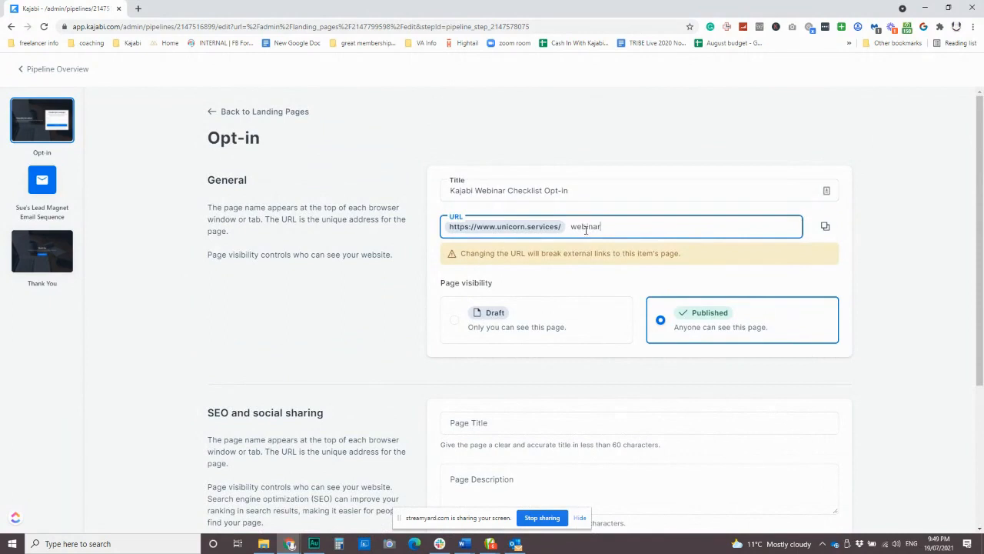
{"action": "scroll", "coordinate": [600, 261], "scroll_direction": "down", "scroll_amount": 3}
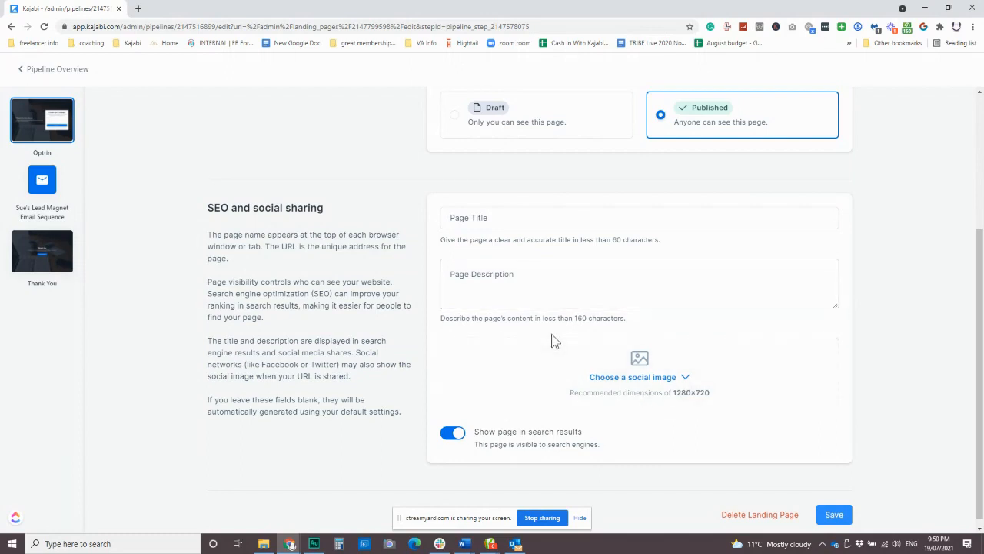
{"action": "scroll", "coordinate": [551, 336], "scroll_direction": "down", "scroll_amount": 1}
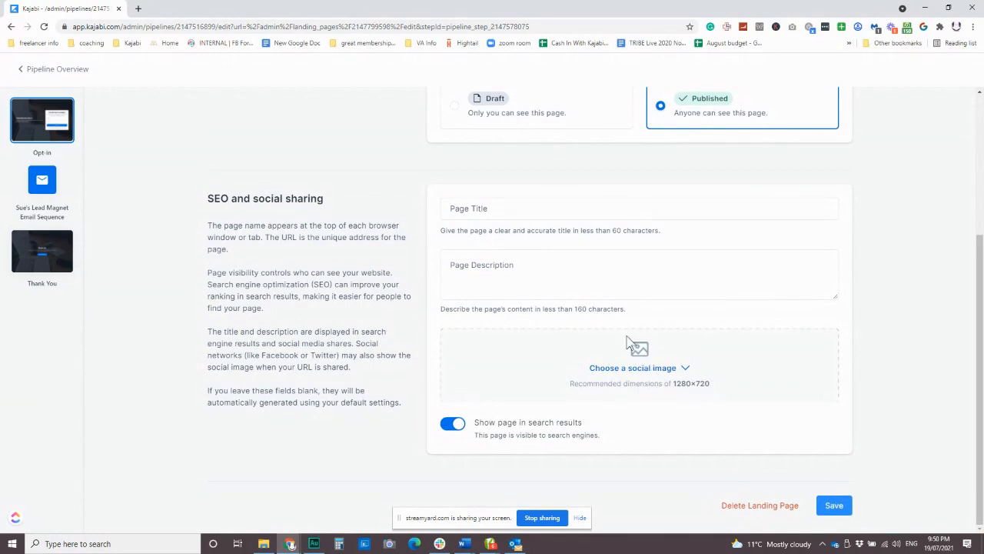
{"action": "left_click_drag", "start_coordinate": [674, 383], "coordinate": [716, 386]}
Step: Replace the already-taken slug 'webinar' with 'checklist' and save the Opt-in page
{"action": "left_click", "coordinate": [834, 506]}
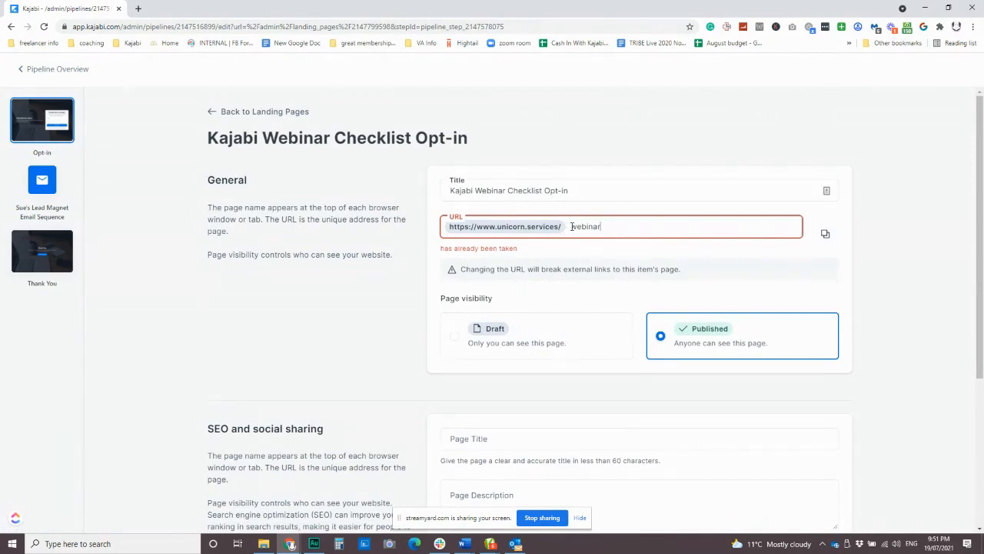
{"action": "left_click_drag", "start_coordinate": [571, 226], "coordinate": [649, 226]}
{"action": "type", "text": "checklist"}
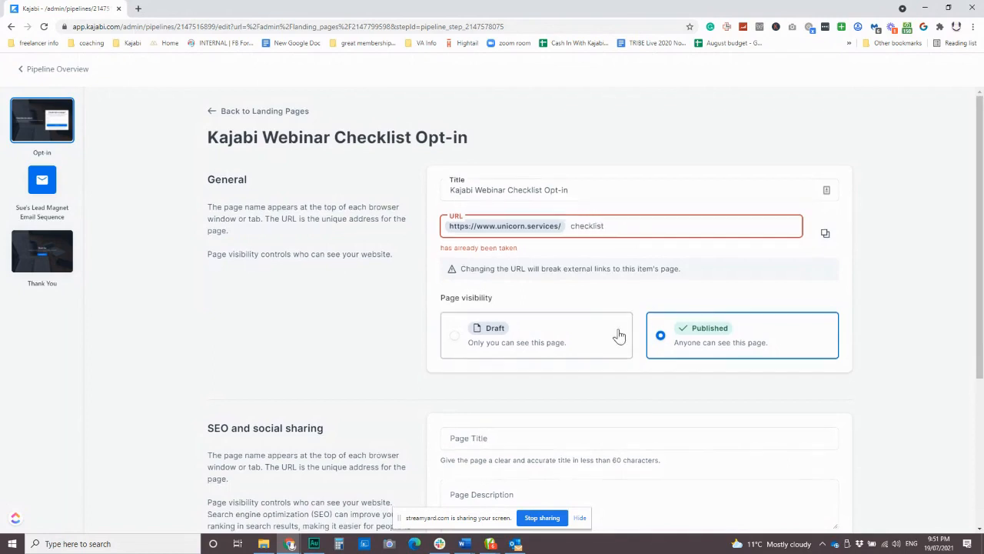
{"action": "scroll", "coordinate": [635, 477], "scroll_direction": "down", "scroll_amount": 3}
{"action": "left_click", "coordinate": [835, 505]}
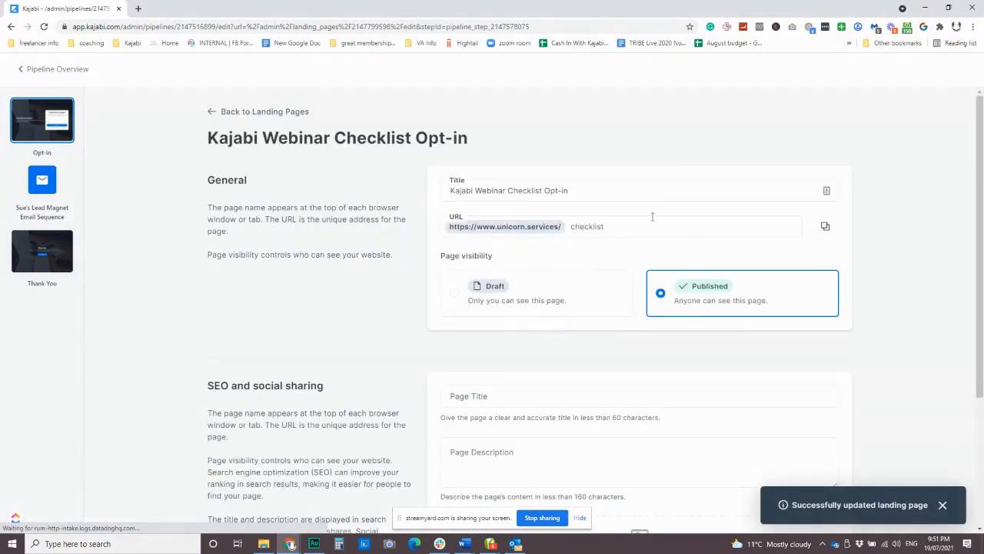
{"action": "left_click", "coordinate": [591, 227]}
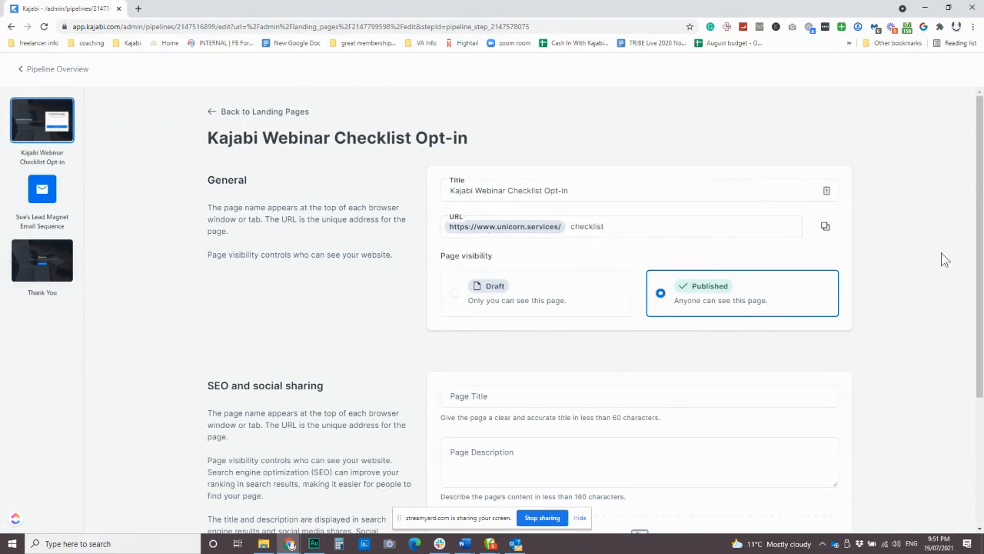
Step: Copy the Opt-in page's full URL and return to Landing Pages
{"action": "left_click", "coordinate": [825, 229]}
{"action": "scroll", "coordinate": [680, 280], "scroll_direction": "down", "scroll_amount": 4}
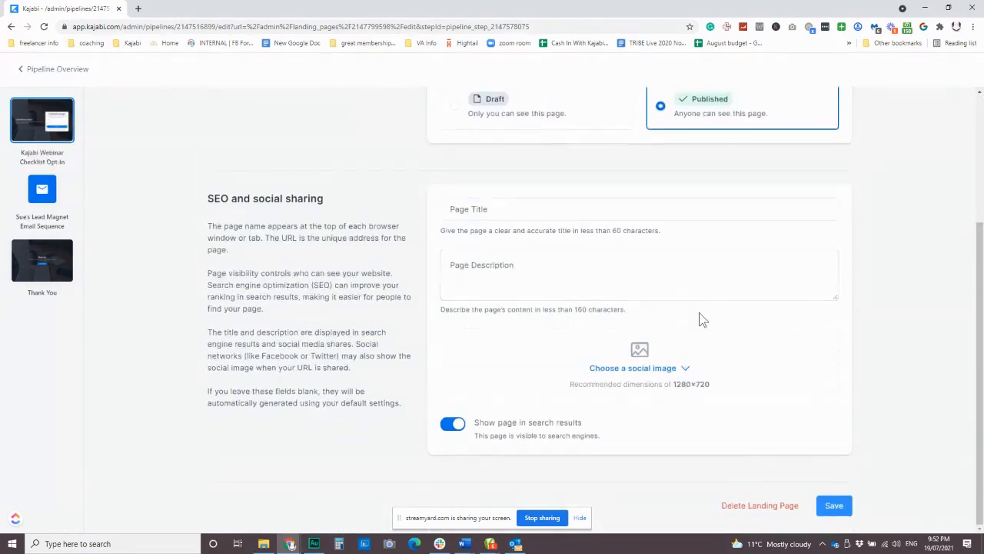
{"action": "scroll", "coordinate": [701, 320], "scroll_direction": "up", "scroll_amount": 4}
{"action": "left_click", "coordinate": [231, 113]}
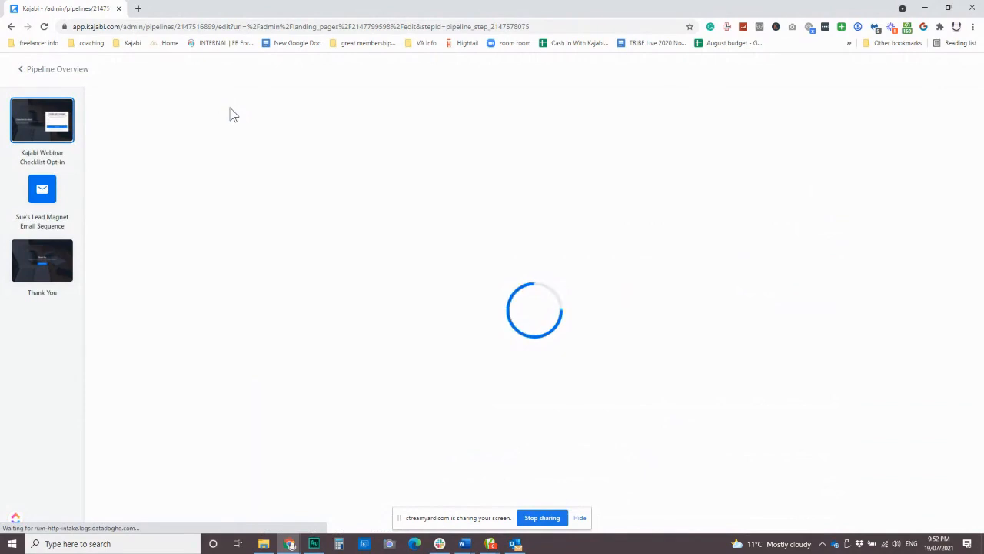
Step: Open the Kajabi Webinar Checklist Opt-in page in the builder and show the Add Section picker
{"action": "left_click", "coordinate": [40, 122]}
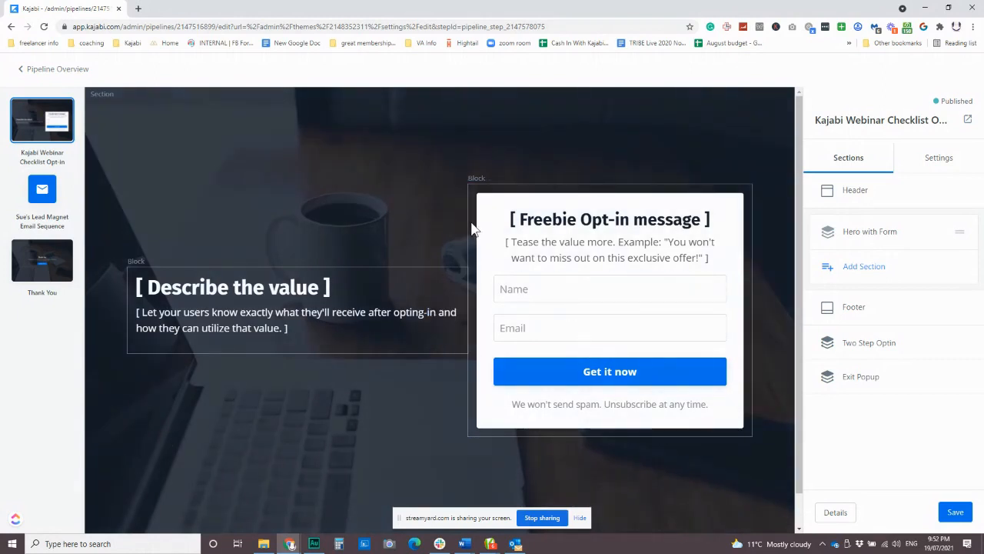
{"action": "scroll", "coordinate": [392, 205], "scroll_direction": "down", "scroll_amount": 1}
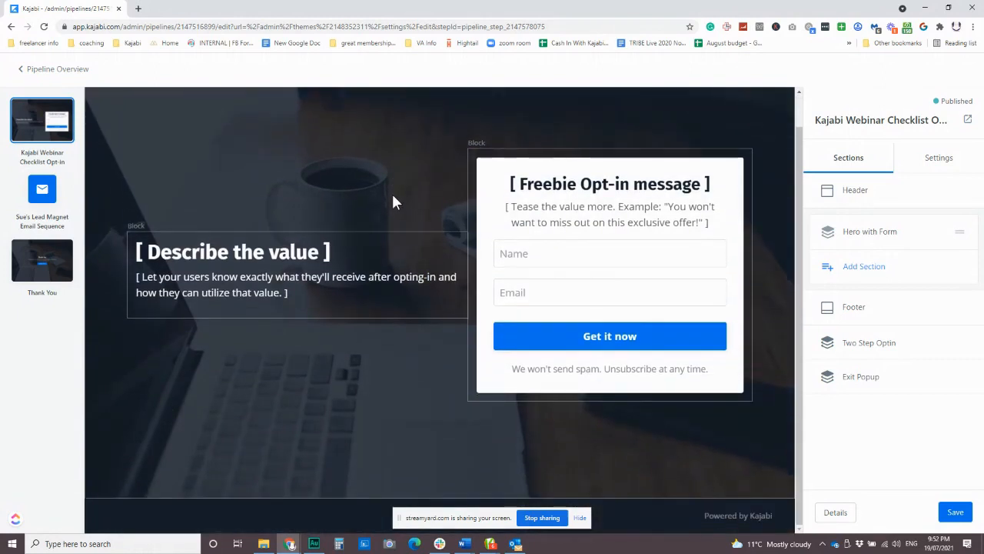
{"action": "scroll", "coordinate": [391, 192], "scroll_direction": "up", "scroll_amount": 1}
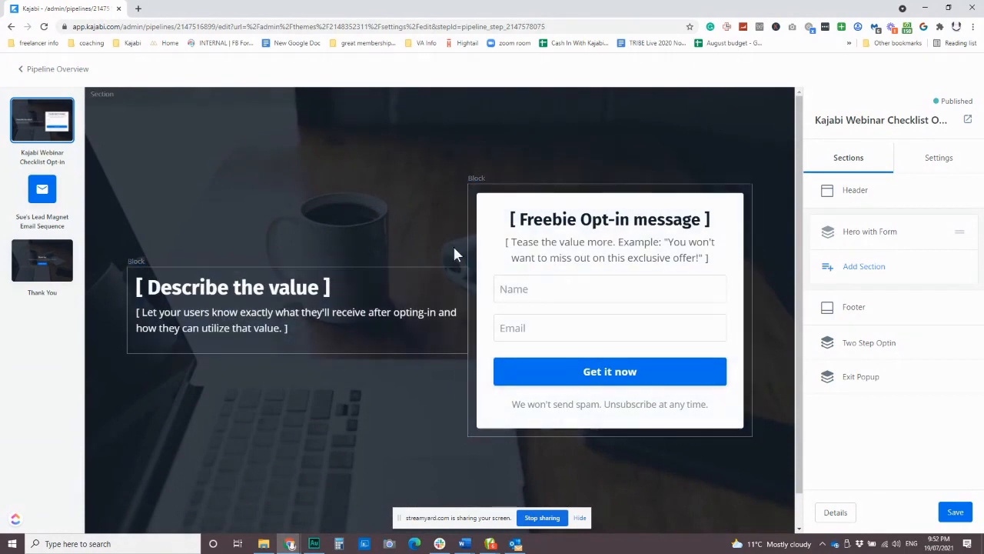
{"action": "left_click", "coordinate": [877, 267]}
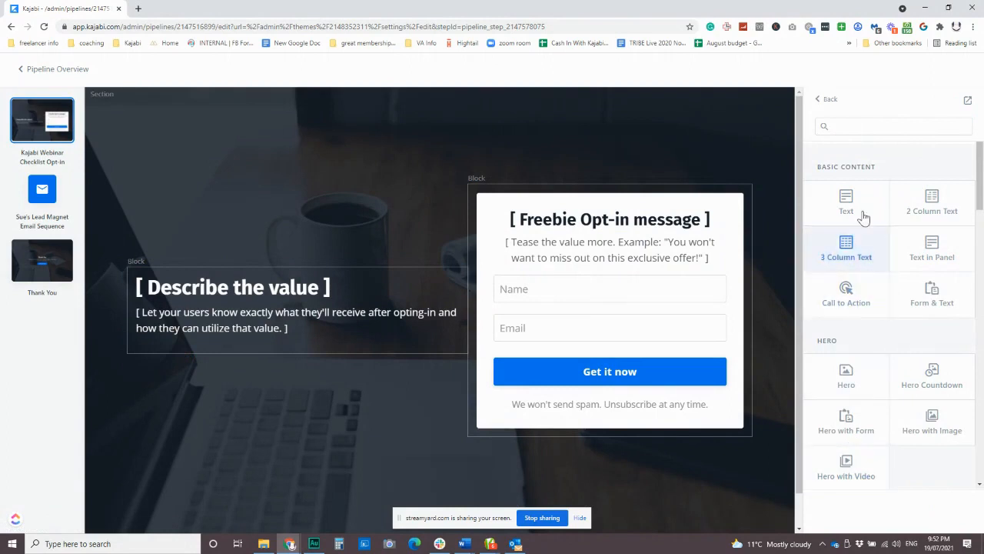
Step: Set the Hero with Form section's background colour to purple #8E44AD
{"action": "left_click", "coordinate": [822, 99]}
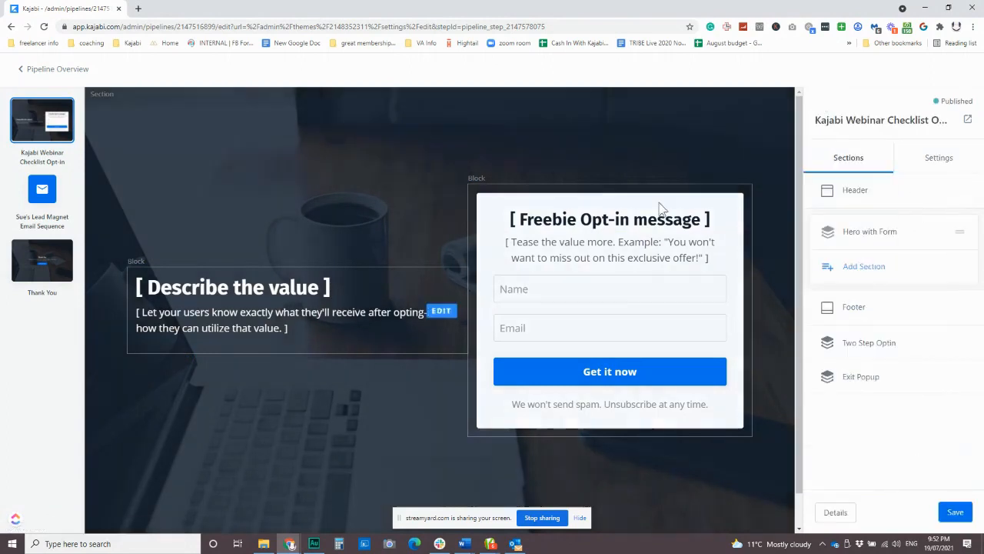
{"action": "left_click", "coordinate": [541, 144]}
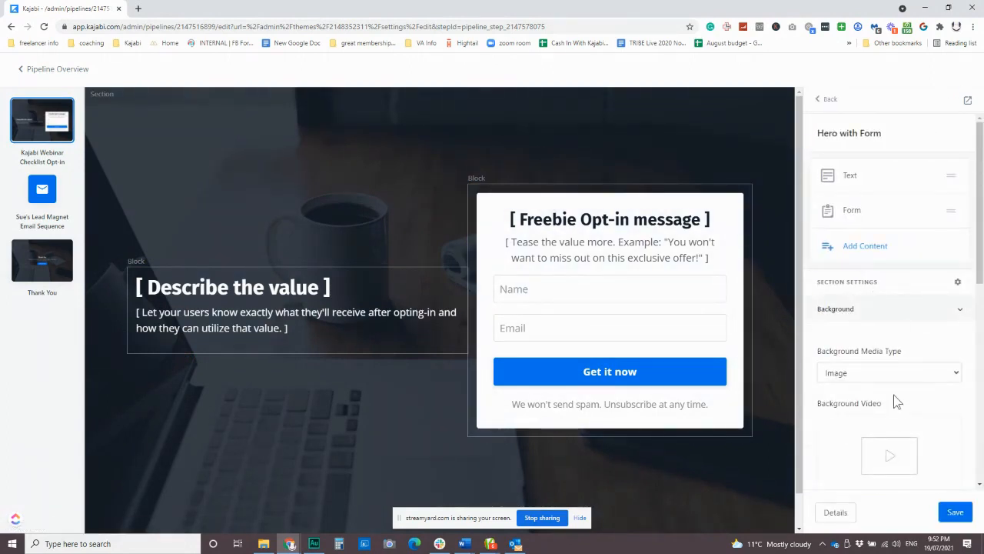
{"action": "scroll", "coordinate": [892, 396], "scroll_direction": "down", "scroll_amount": 5}
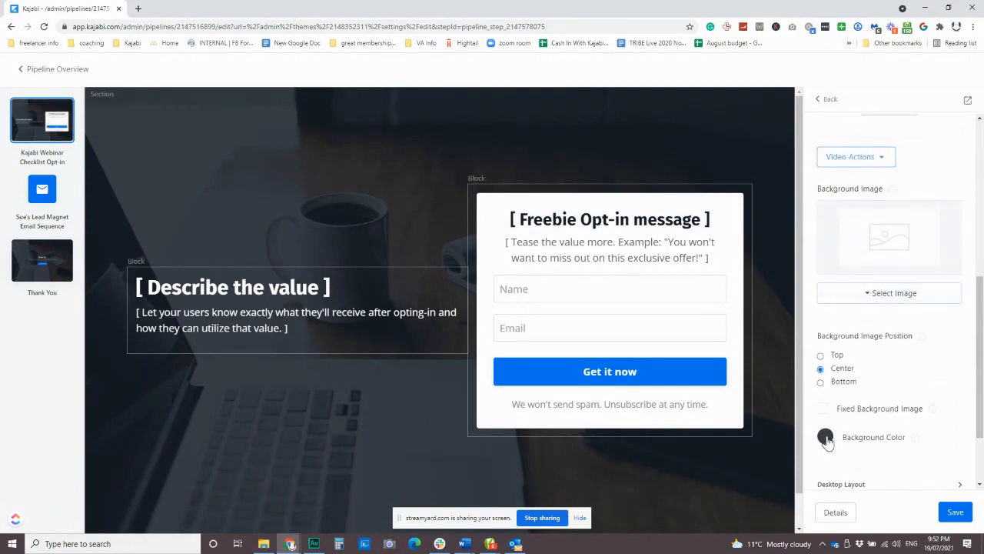
{"action": "left_click", "coordinate": [826, 438]}
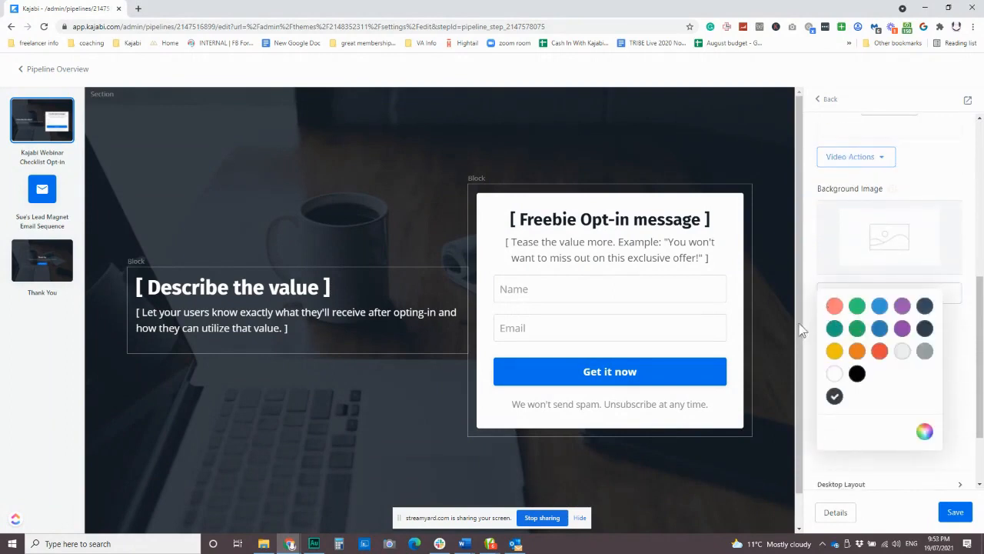
{"action": "scroll", "coordinate": [766, 333], "scroll_direction": "down", "scroll_amount": 1}
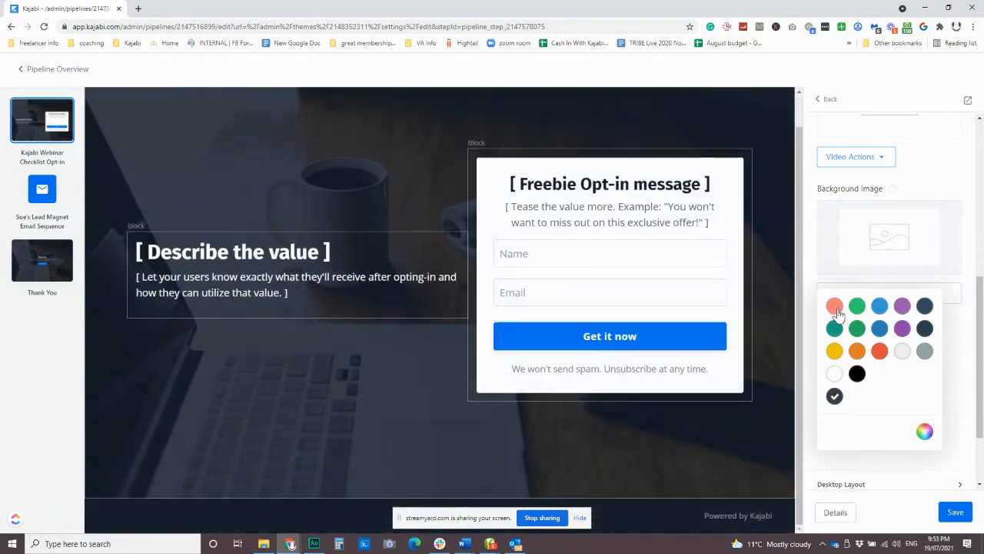
{"action": "left_click", "coordinate": [903, 329]}
Step: Lower the purple background's alpha so the desk photo shows through
{"action": "left_click", "coordinate": [924, 431]}
{"action": "scroll", "coordinate": [754, 393], "scroll_direction": "down", "scroll_amount": 1}
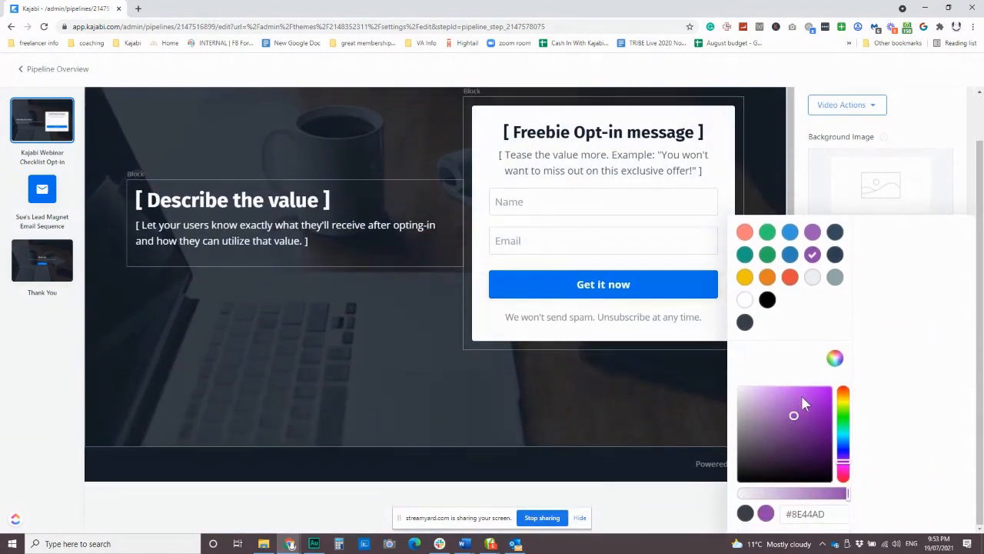
{"action": "mouse_move", "coordinate": [848, 494]}
{"action": "left_mouse_down"}
{"action": "mouse_move", "coordinate": [760, 499]}
{"action": "mouse_move", "coordinate": [835, 498]}
{"action": "left_mouse_up"}
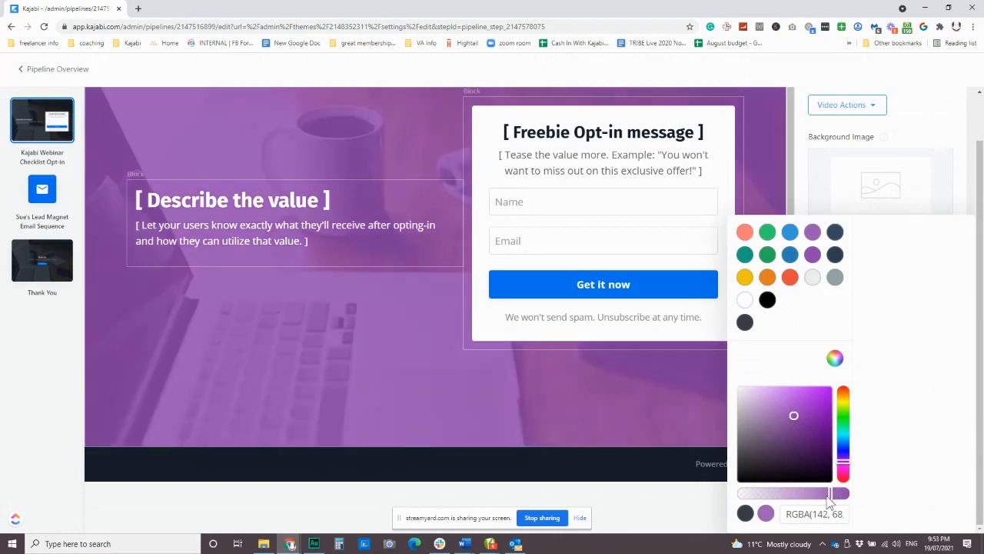
{"action": "left_click_drag", "start_coordinate": [832, 499], "coordinate": [837, 500]}
{"action": "left_click", "coordinate": [638, 285]}
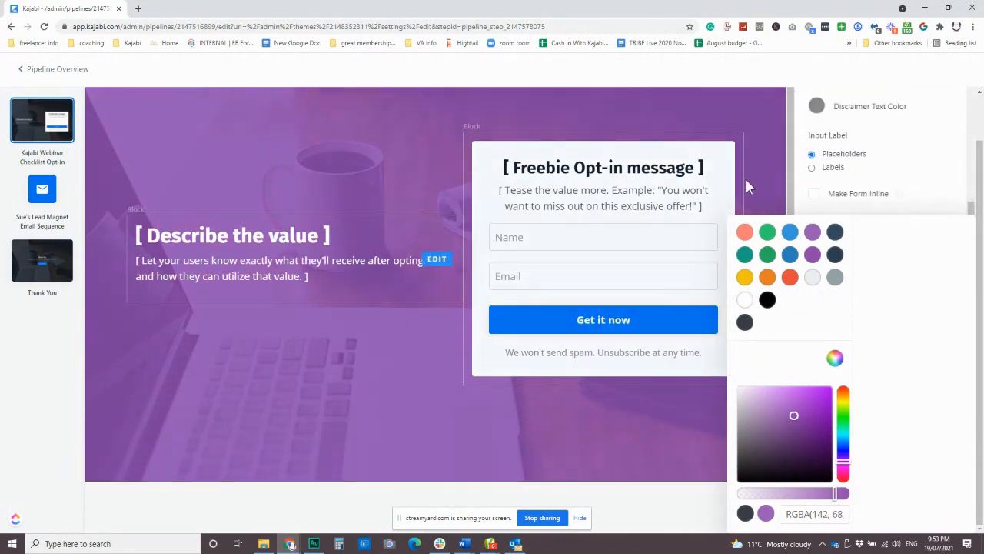
{"action": "left_click", "coordinate": [762, 164]}
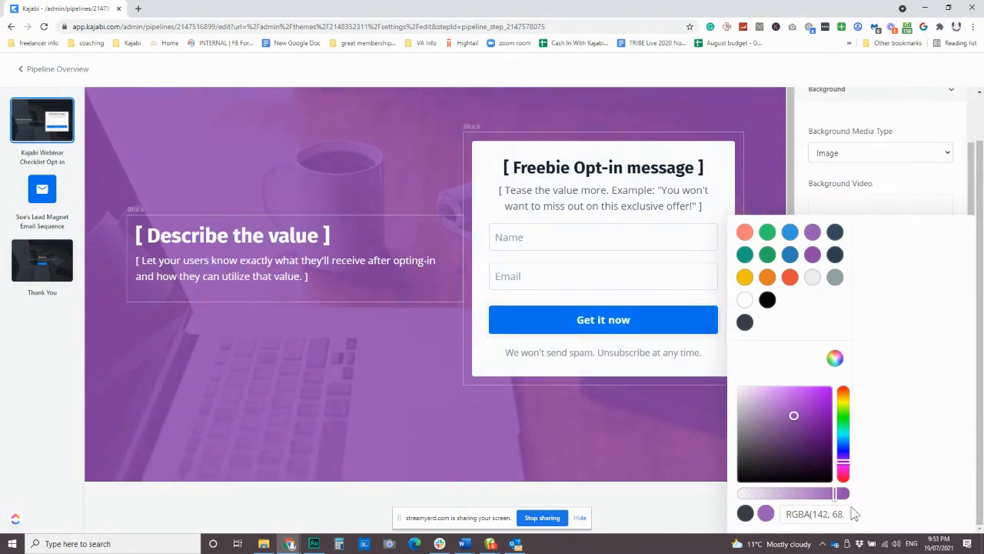
Step: Close the colour picker and open the opt-in form's settings
{"action": "left_click", "coordinate": [899, 190]}
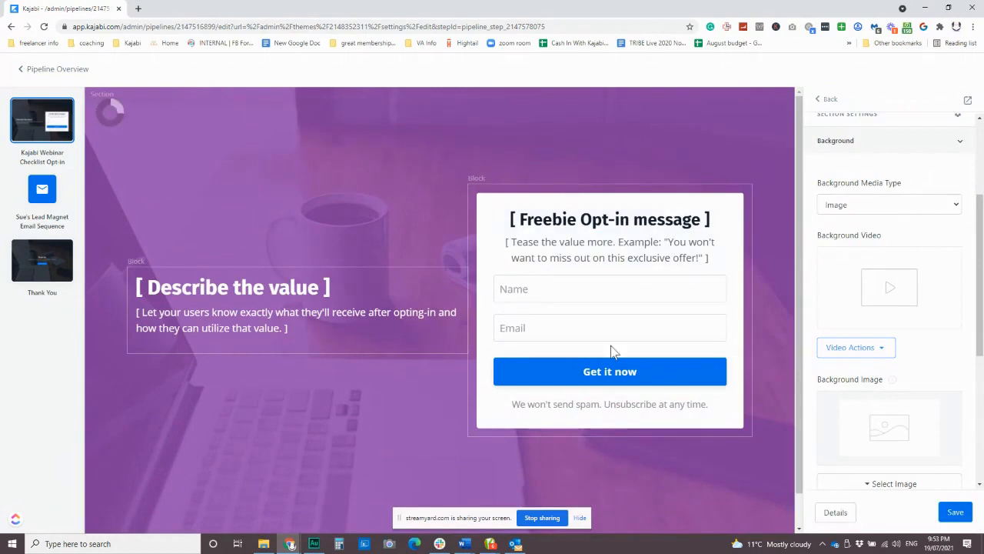
{"action": "left_click", "coordinate": [650, 374]}
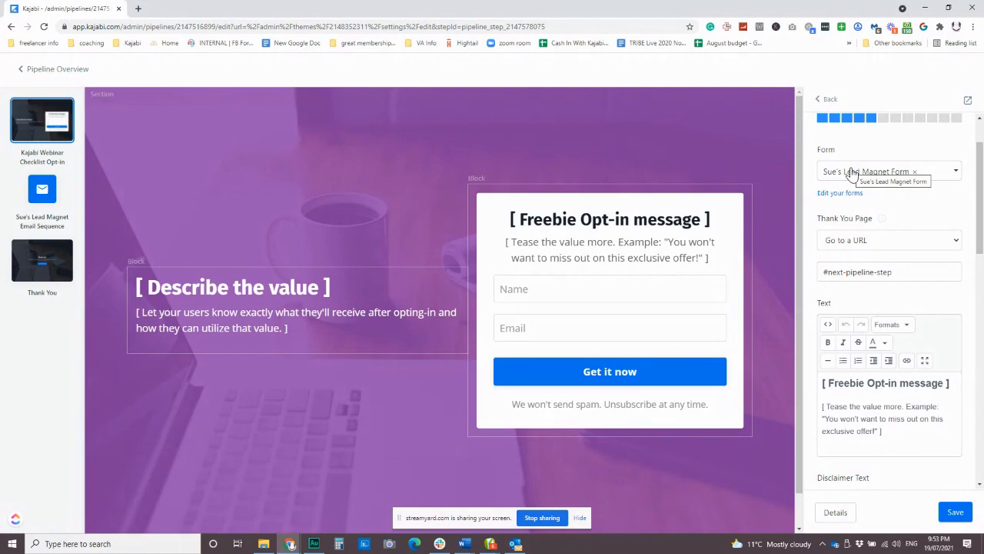
{"action": "scroll", "coordinate": [860, 384], "scroll_direction": "down", "scroll_amount": 3}
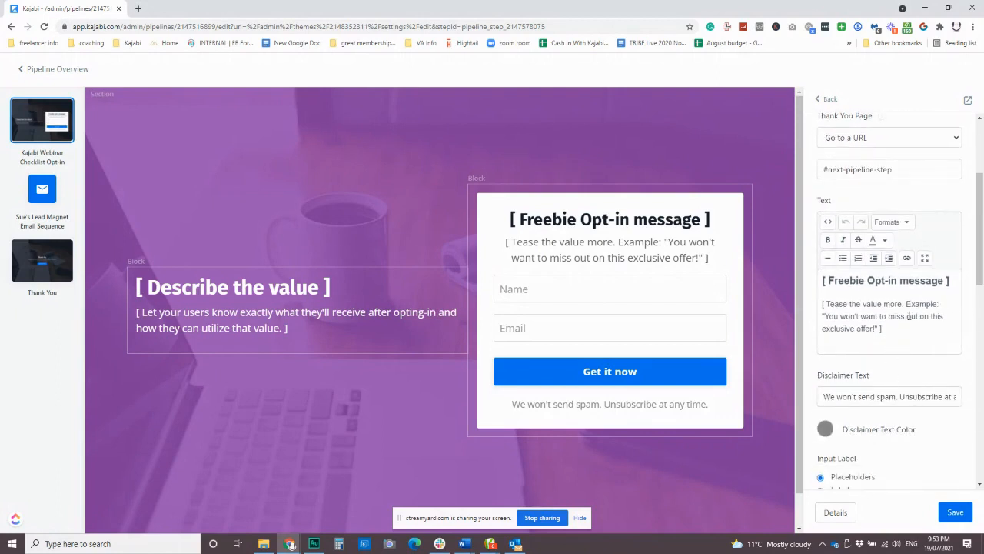
{"action": "scroll", "coordinate": [912, 461], "scroll_direction": "down", "scroll_amount": 5}
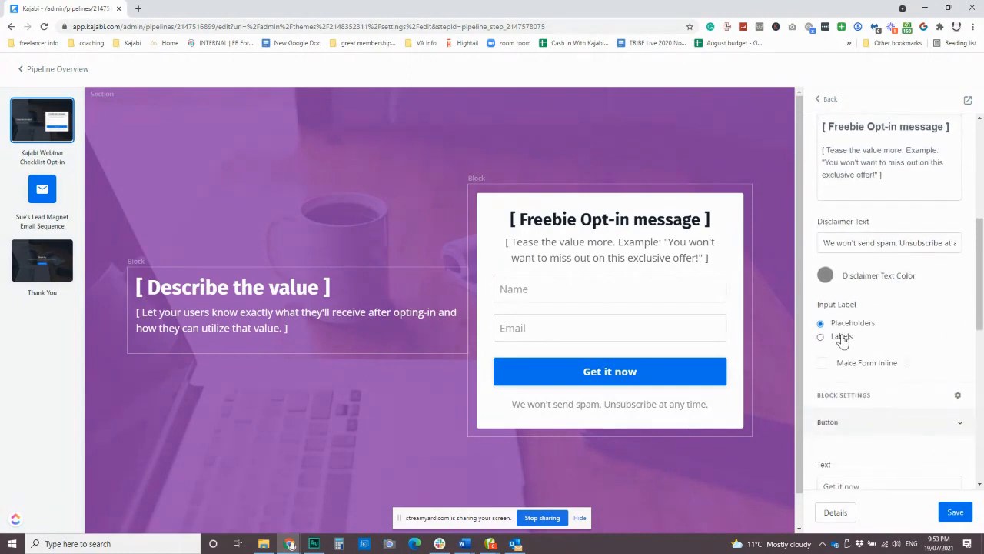
{"action": "scroll", "coordinate": [869, 372], "scroll_direction": "down", "scroll_amount": 1}
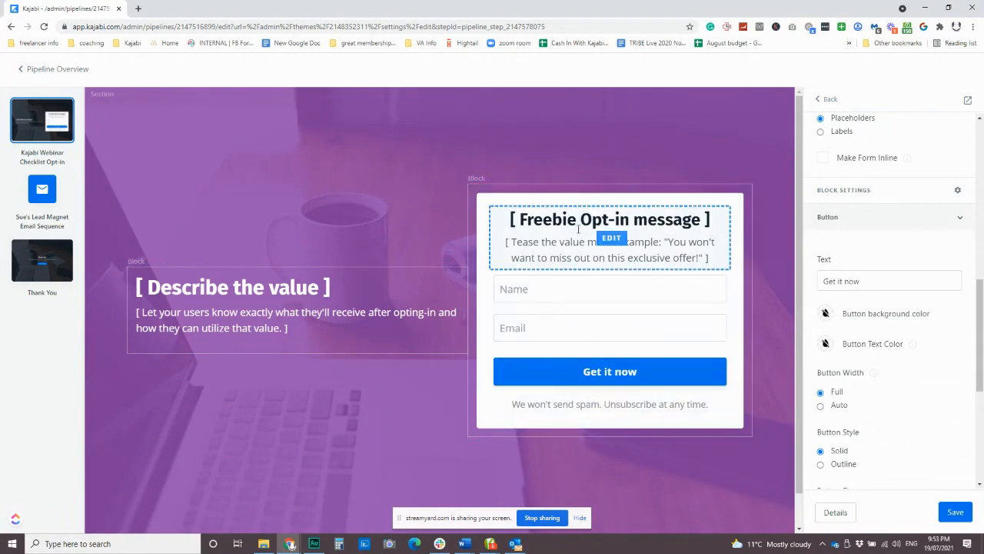
{"action": "left_click", "coordinate": [596, 360]}
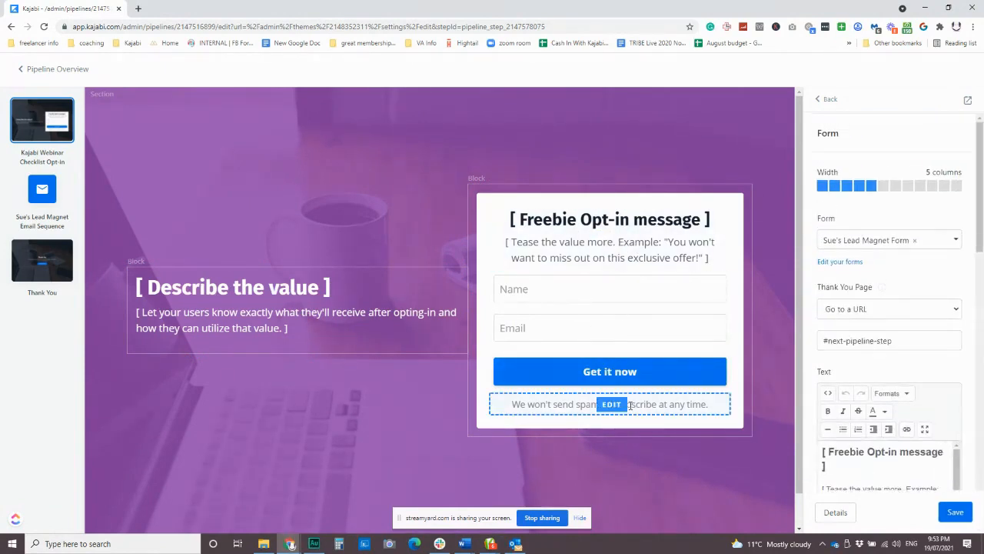
Step: Select the form's existing disclaimer text, then scroll down to the Button block settings
{"action": "scroll", "coordinate": [874, 395], "scroll_direction": "down", "scroll_amount": 4}
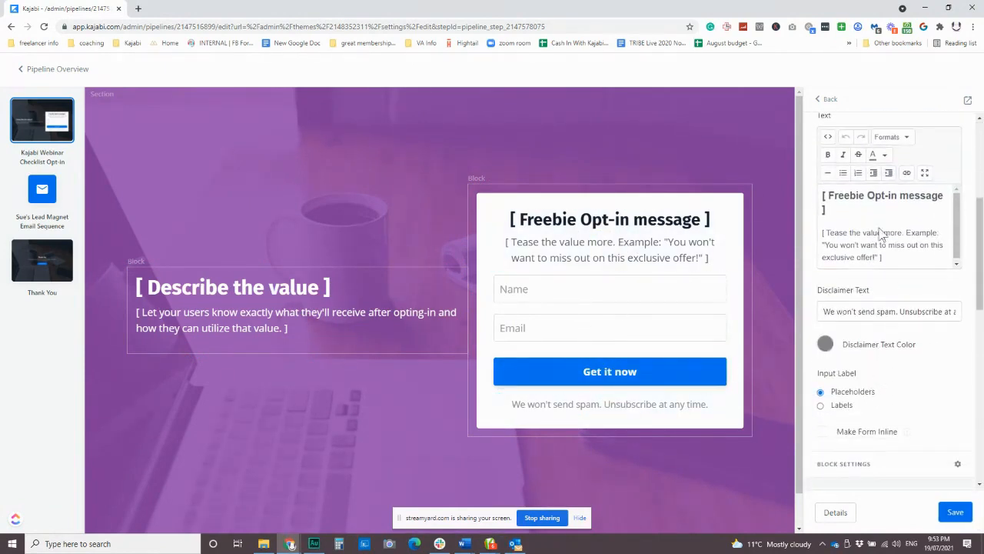
{"action": "left_click", "coordinate": [698, 401]}
{"action": "left_click_drag", "start_coordinate": [824, 311], "coordinate": [918, 311]}
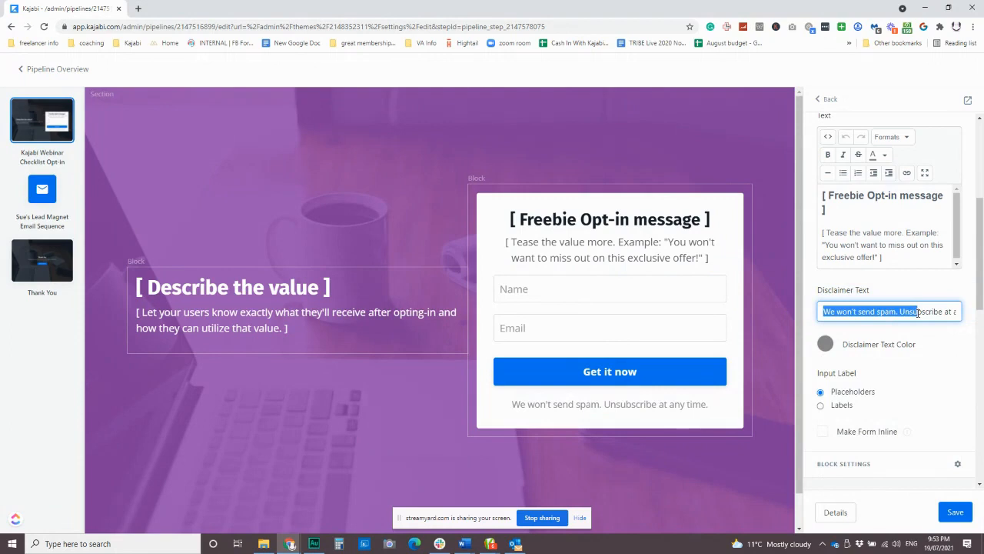
{"action": "scroll", "coordinate": [884, 369], "scroll_direction": "down", "scroll_amount": 3}
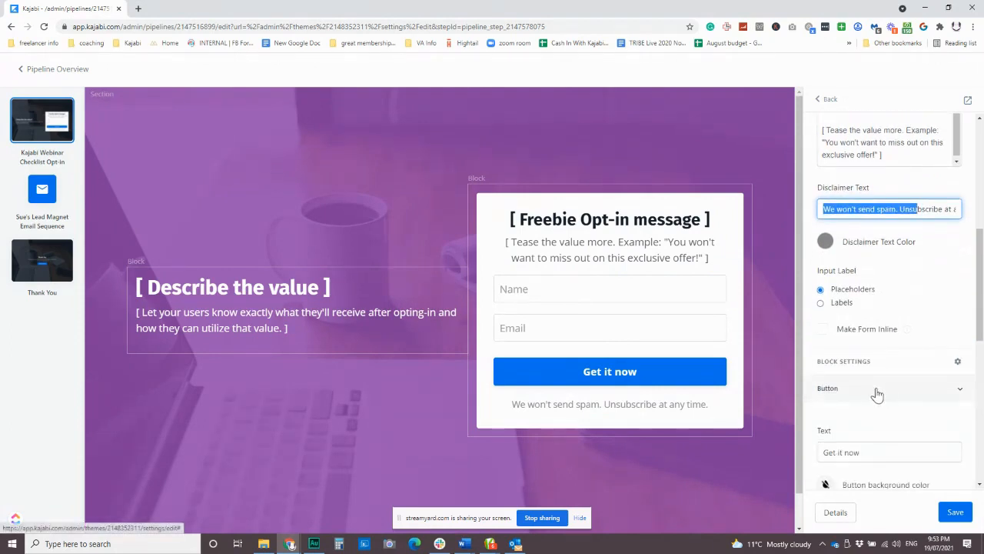
{"action": "scroll", "coordinate": [861, 346], "scroll_direction": "down", "scroll_amount": 3}
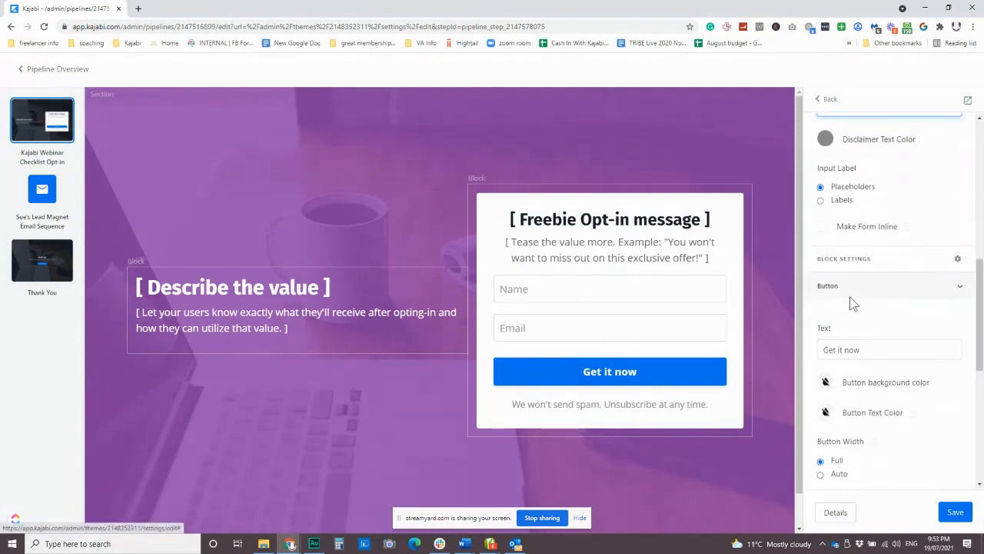
Step: Change the 'Get it now' button background from blue to the salmon swatch
{"action": "left_click", "coordinate": [829, 386]}
{"action": "left_click", "coordinate": [835, 407]}
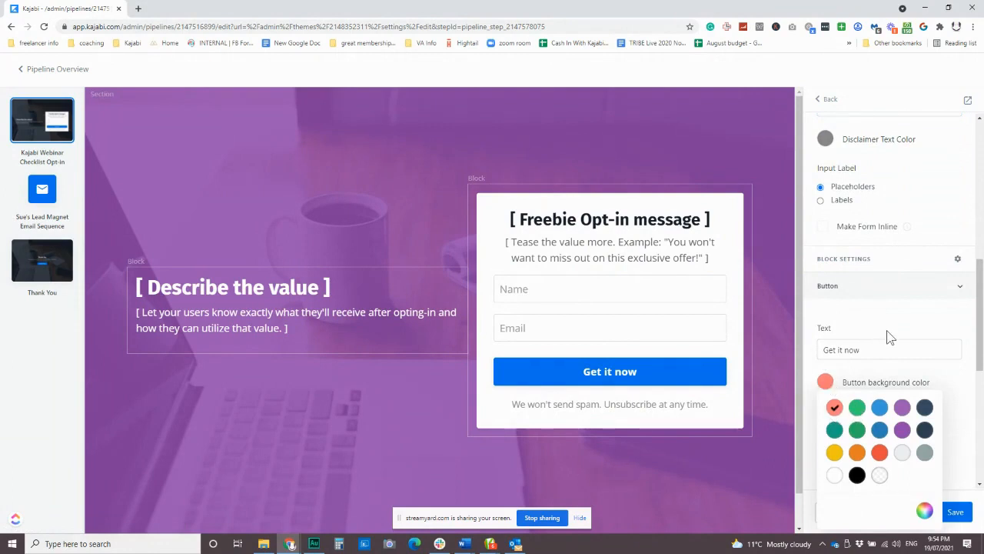
{"action": "left_click", "coordinate": [876, 318]}
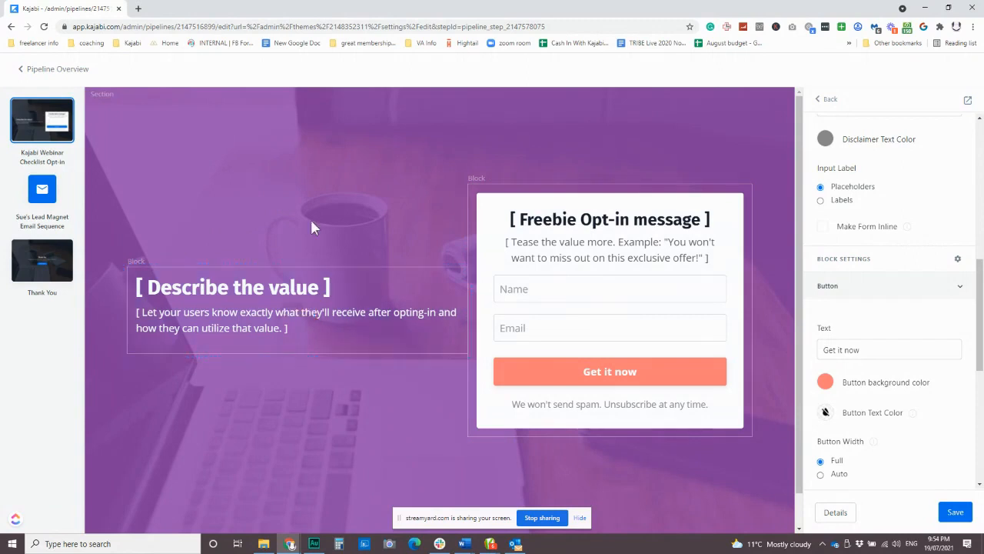
{"action": "left_click", "coordinate": [823, 99]}
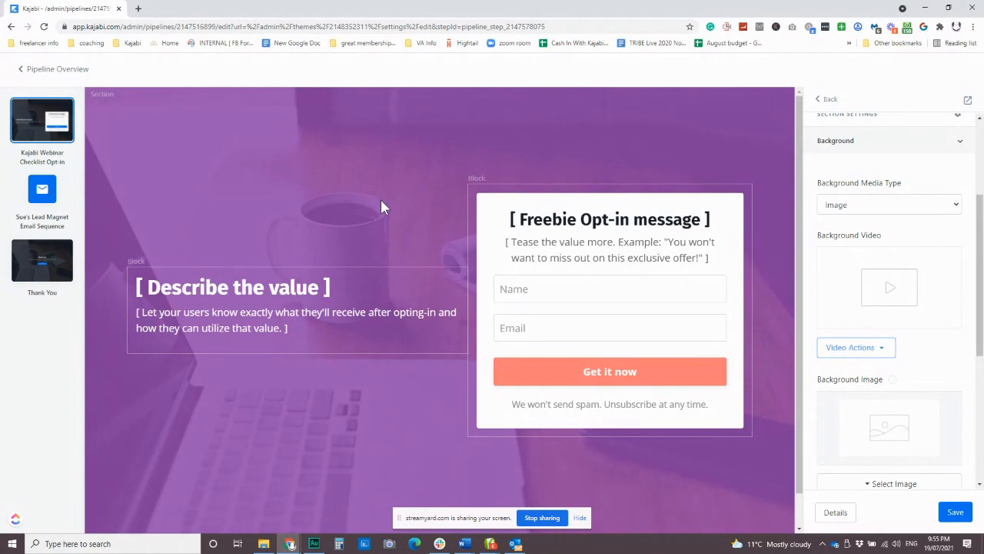
{"action": "scroll", "coordinate": [381, 199], "scroll_direction": "down", "scroll_amount": 1}
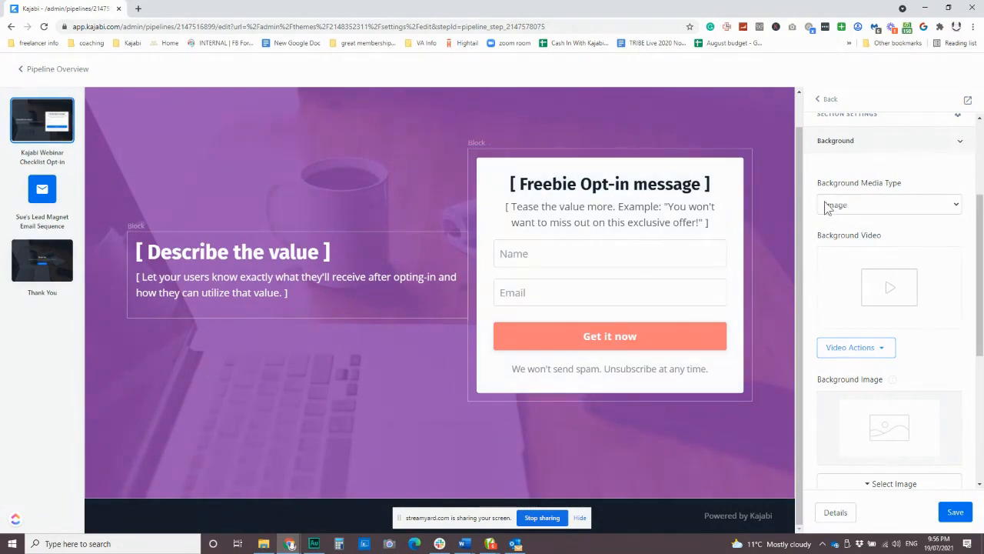
{"action": "scroll", "coordinate": [896, 369], "scroll_direction": "down", "scroll_amount": 1}
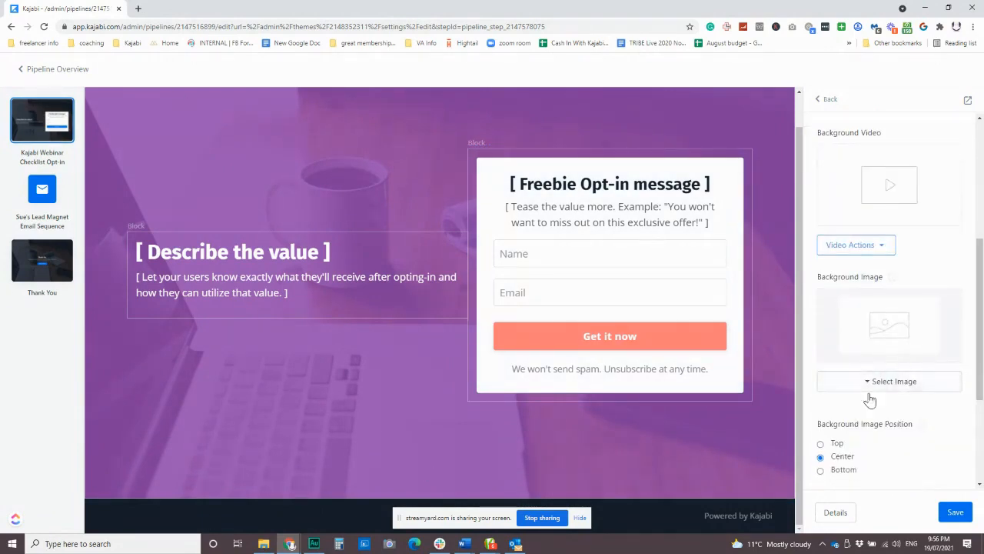
{"action": "scroll", "coordinate": [898, 404], "scroll_direction": "down", "scroll_amount": 1}
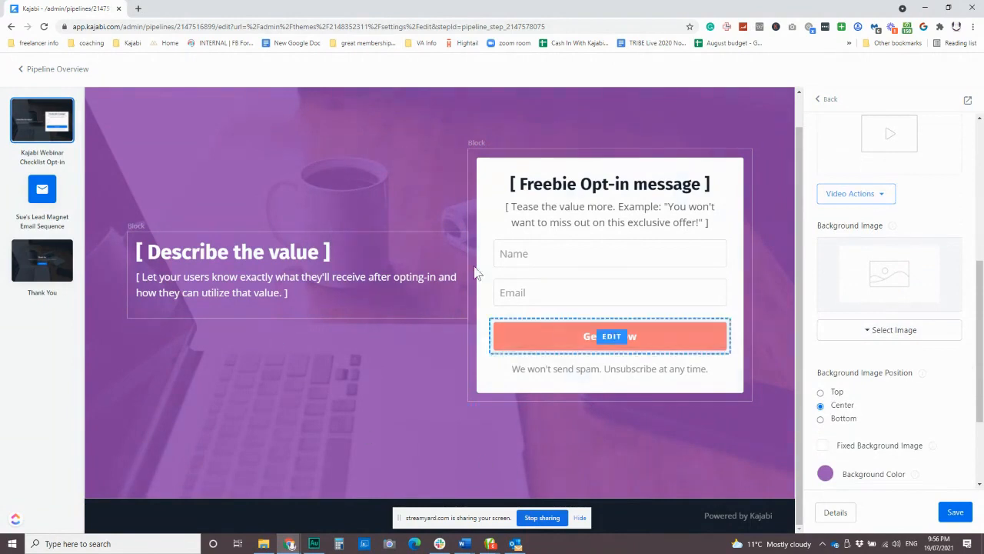
{"action": "scroll", "coordinate": [898, 384], "scroll_direction": "down", "scroll_amount": 2}
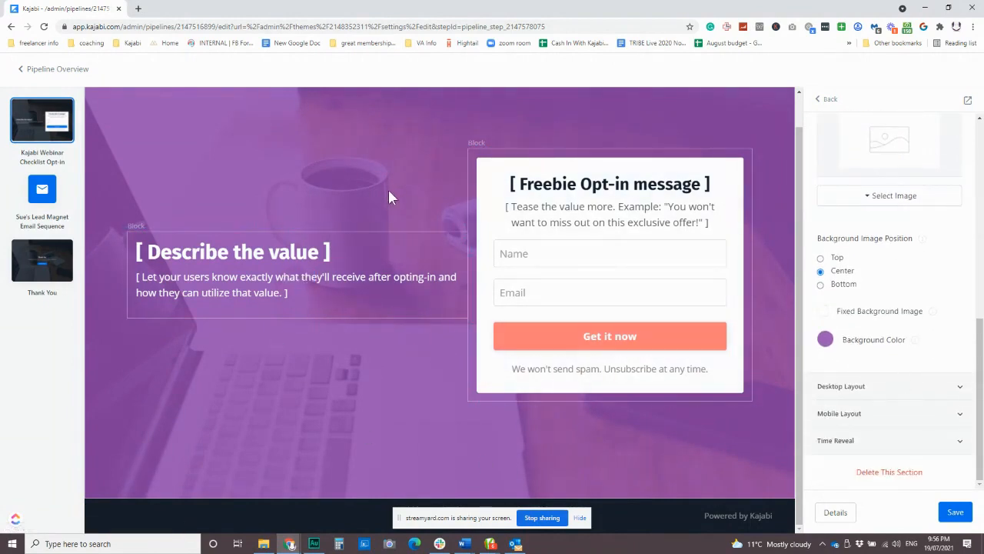
{"action": "left_click", "coordinate": [381, 185]}
{"action": "scroll", "coordinate": [879, 154], "scroll_direction": "up", "scroll_amount": 1}
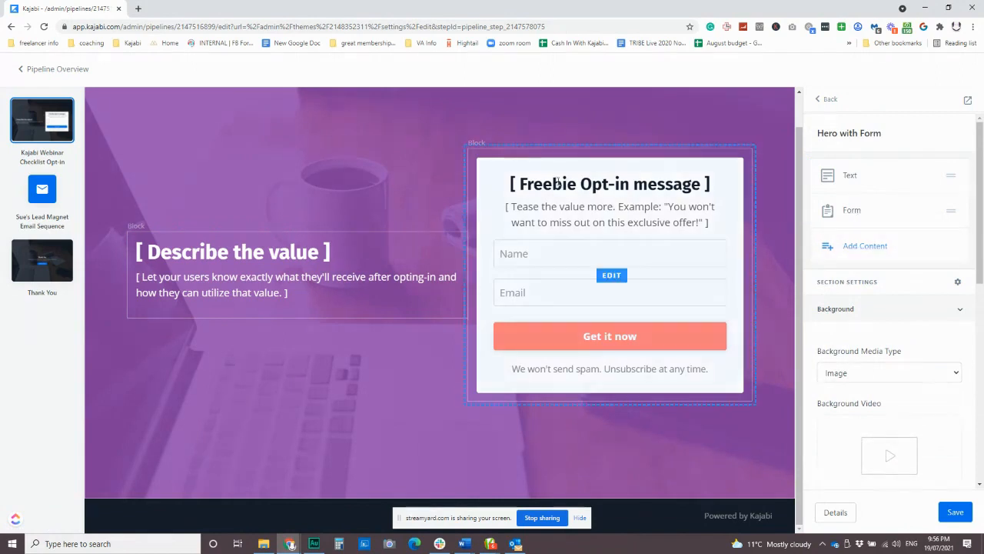
Step: Add an Image element beneath the hero form and set its width to 6 columns
{"action": "left_click", "coordinate": [864, 246]}
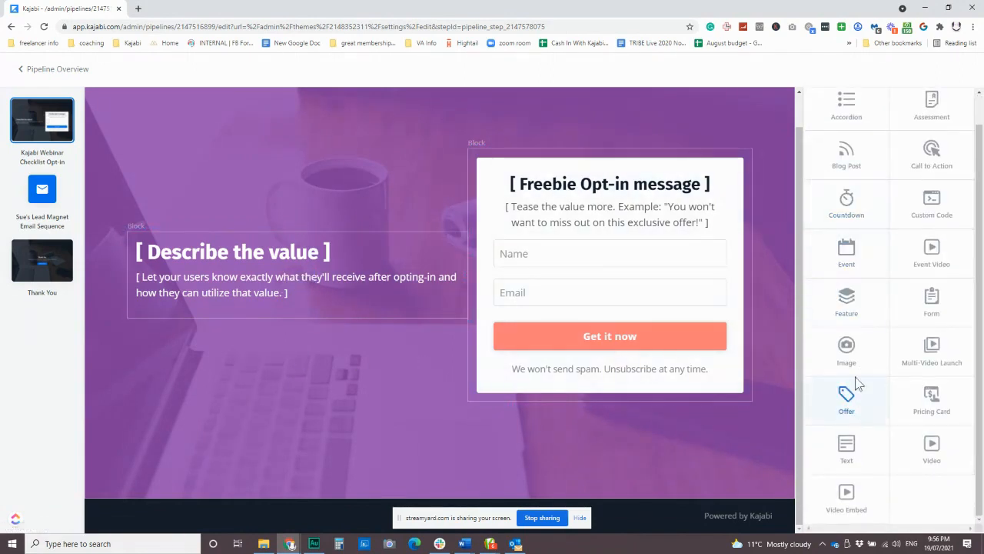
{"action": "left_click", "coordinate": [852, 348]}
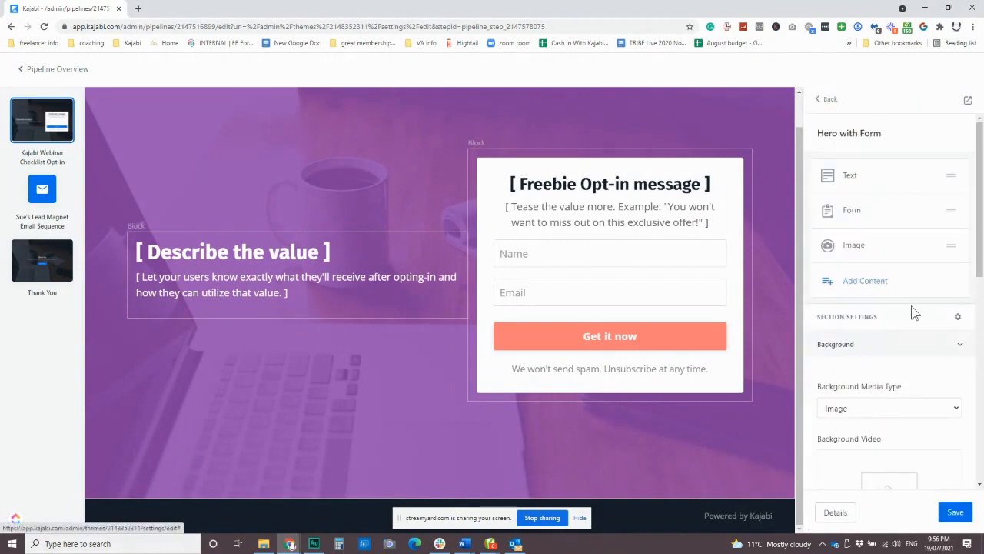
{"action": "left_click", "coordinate": [857, 245]}
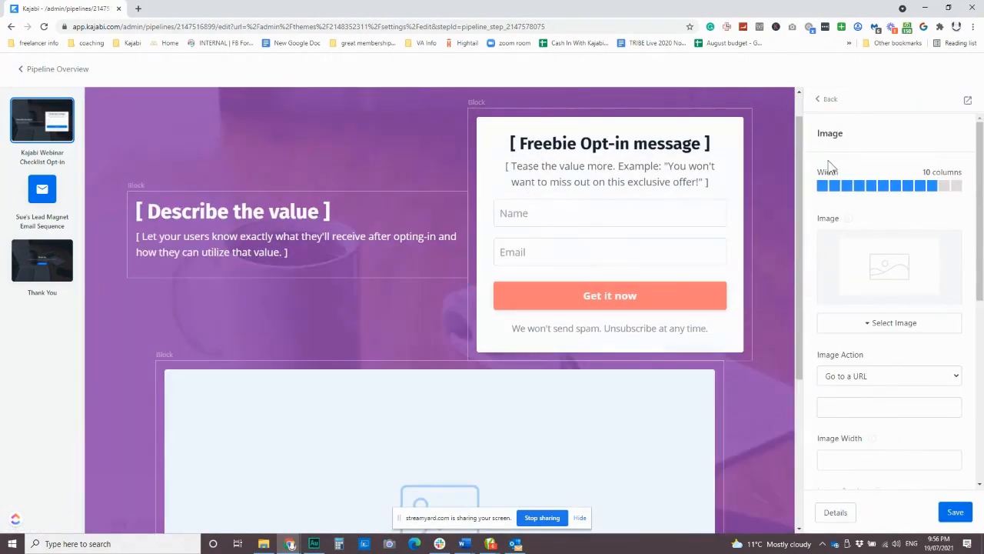
{"action": "left_click", "coordinate": [886, 189]}
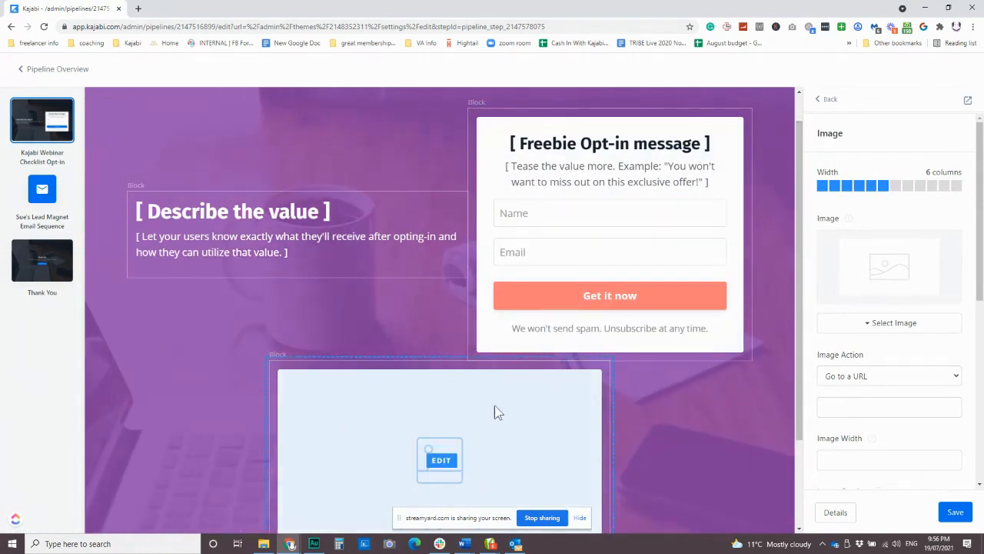
{"action": "scroll", "coordinate": [442, 350], "scroll_direction": "down", "scroll_amount": 2}
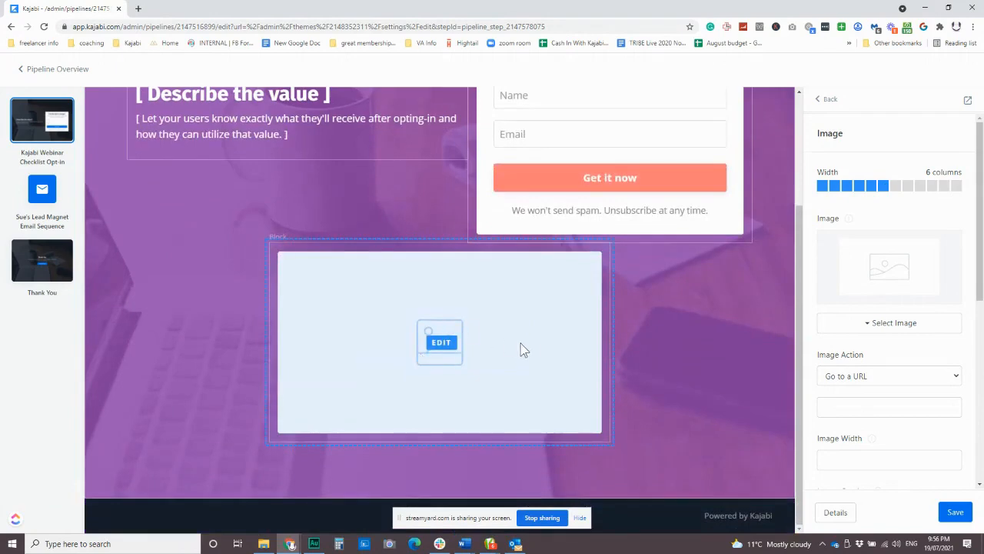
{"action": "scroll", "coordinate": [519, 346], "scroll_direction": "up", "scroll_amount": 2}
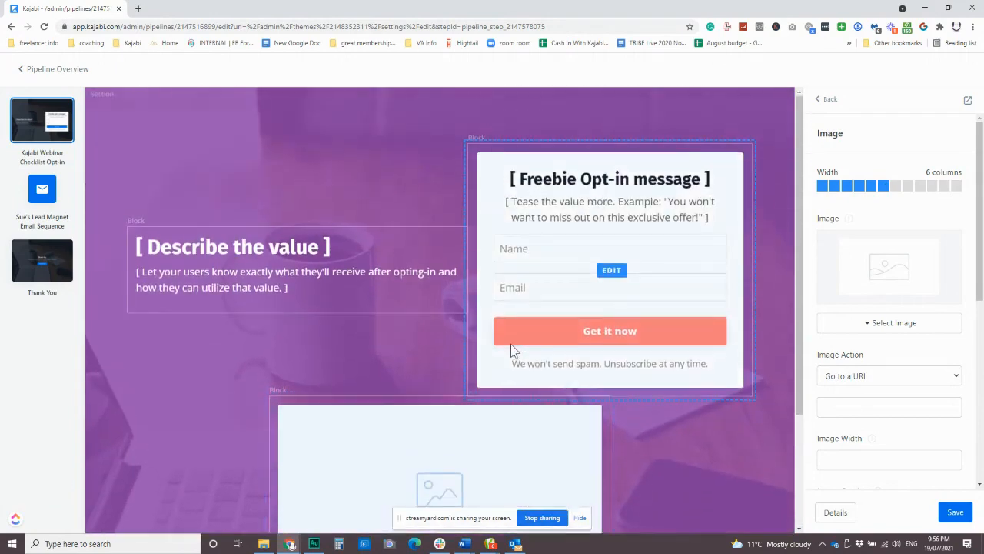
{"action": "left_click", "coordinate": [826, 102]}
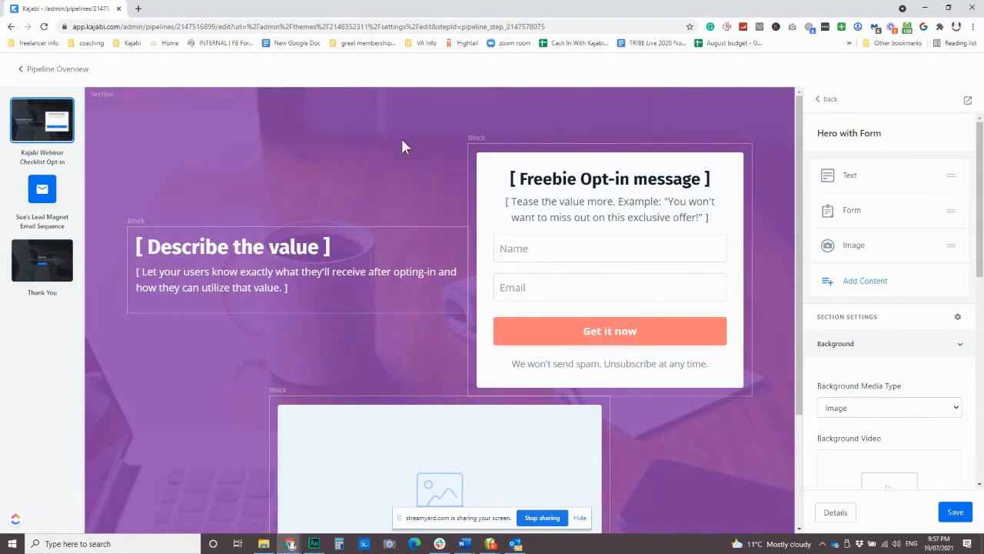
Step: Hide the Image block in the hero and open the Form block's settings
{"action": "left_click", "coordinate": [584, 337]}
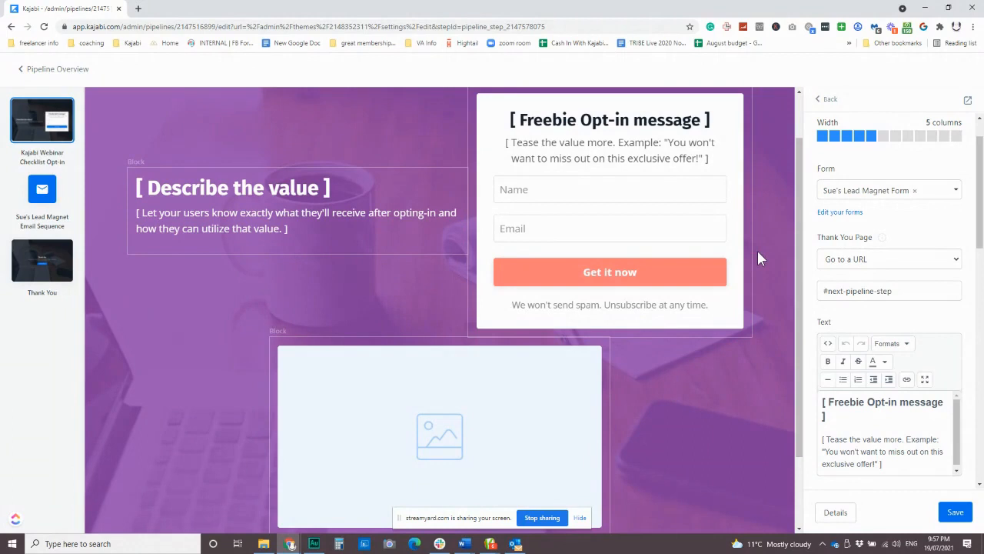
{"action": "scroll", "coordinate": [720, 362], "scroll_direction": "up", "scroll_amount": 1}
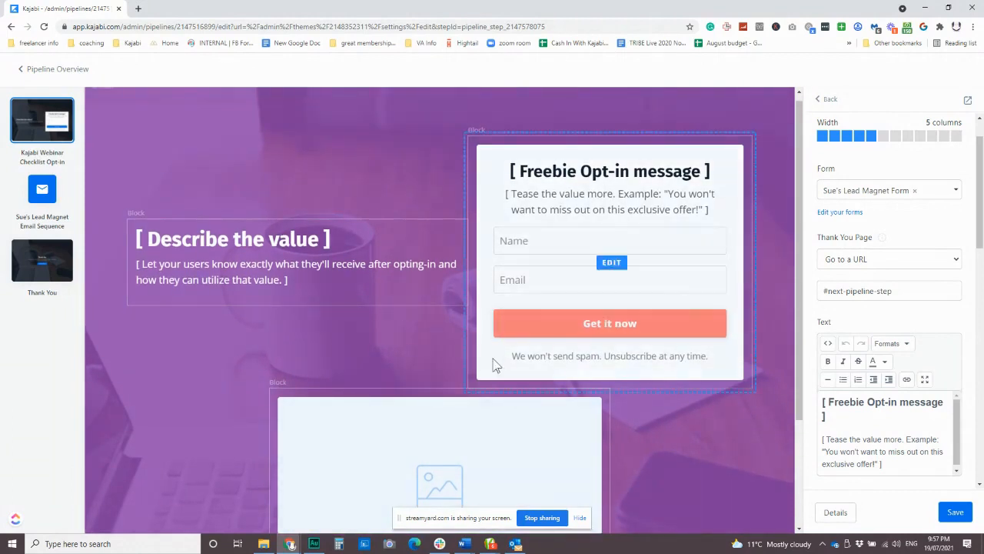
{"action": "left_click", "coordinate": [827, 99]}
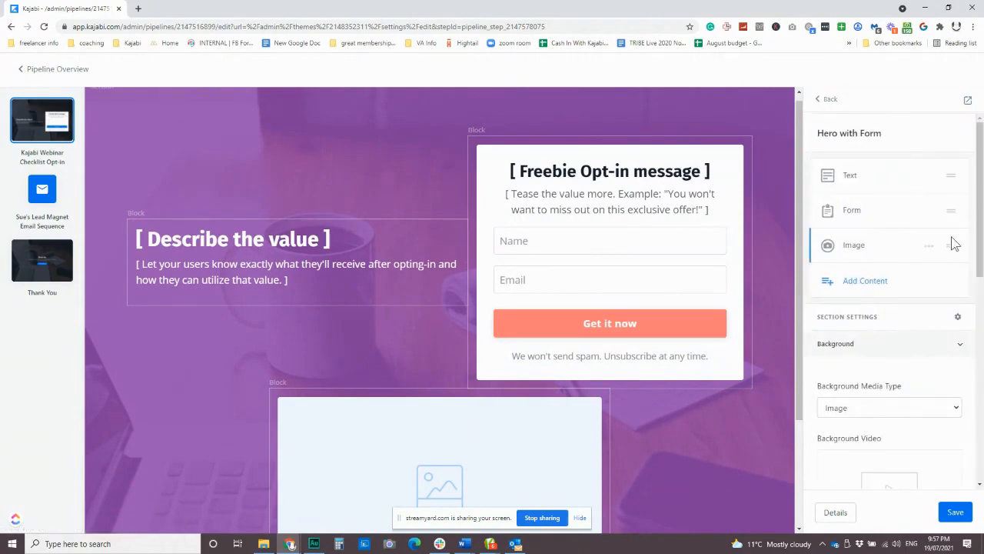
{"action": "left_click", "coordinate": [929, 247]}
{"action": "left_click", "coordinate": [876, 309]}
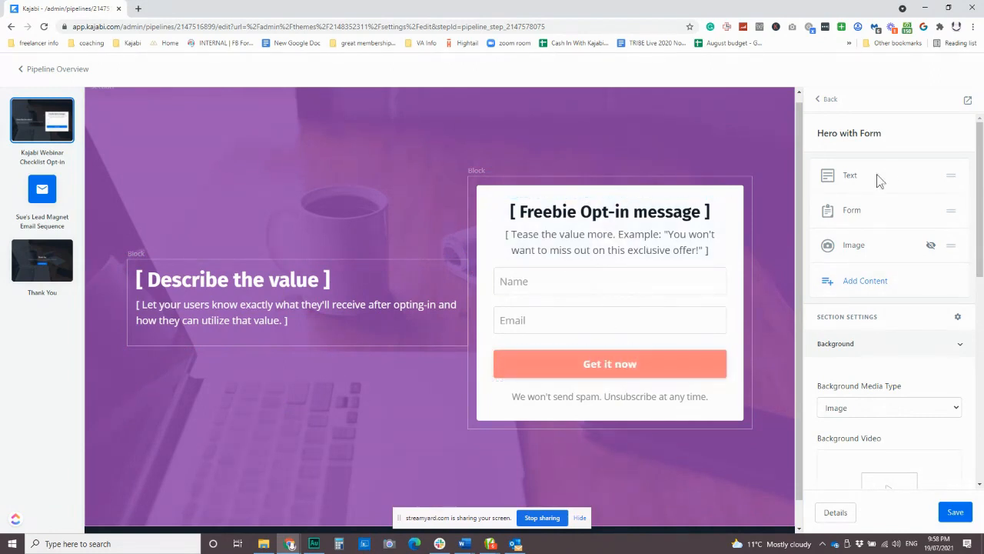
{"action": "left_click", "coordinate": [854, 214]}
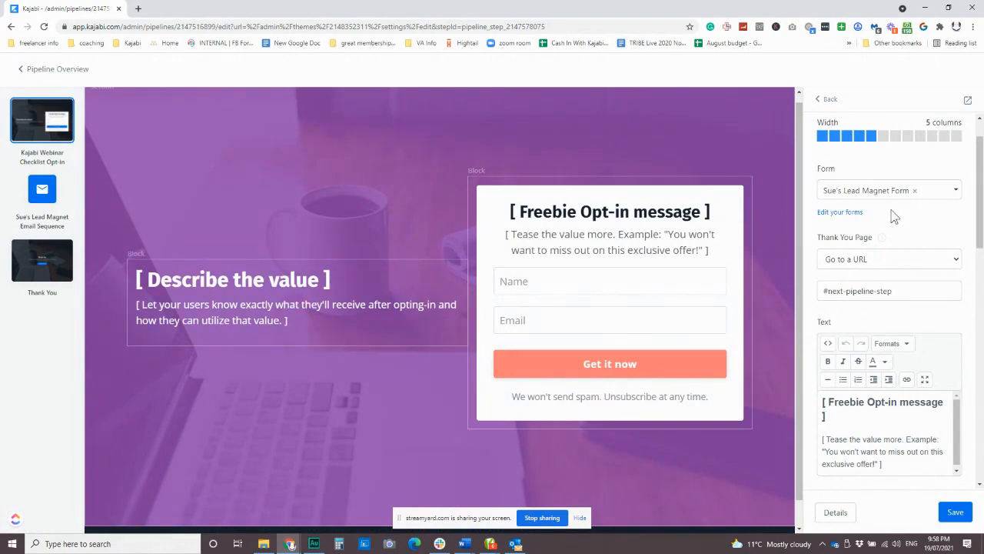
Step: Open the Forms list in a new tab and select the lead magnet form
{"action": "left_click", "coordinate": [852, 217]}
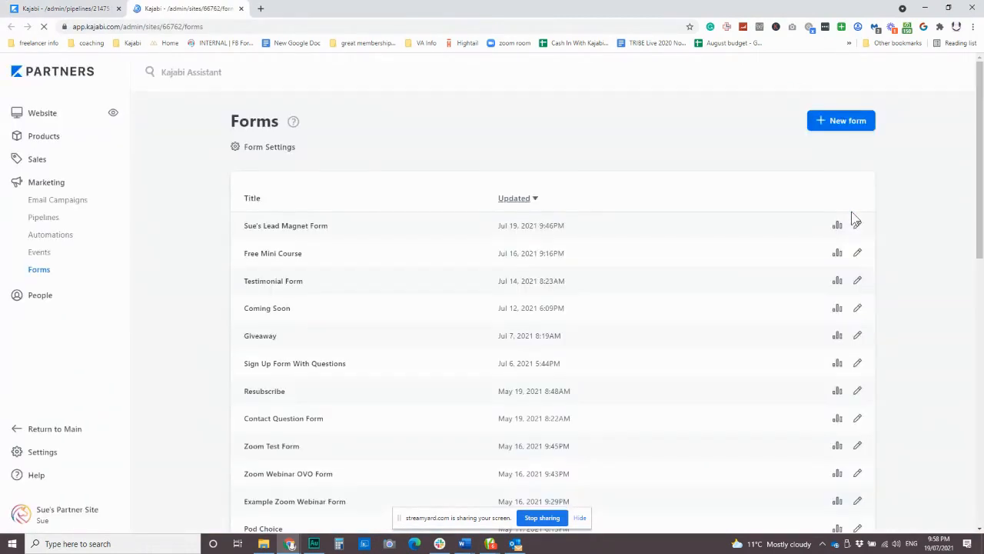
{"action": "left_click", "coordinate": [287, 228]}
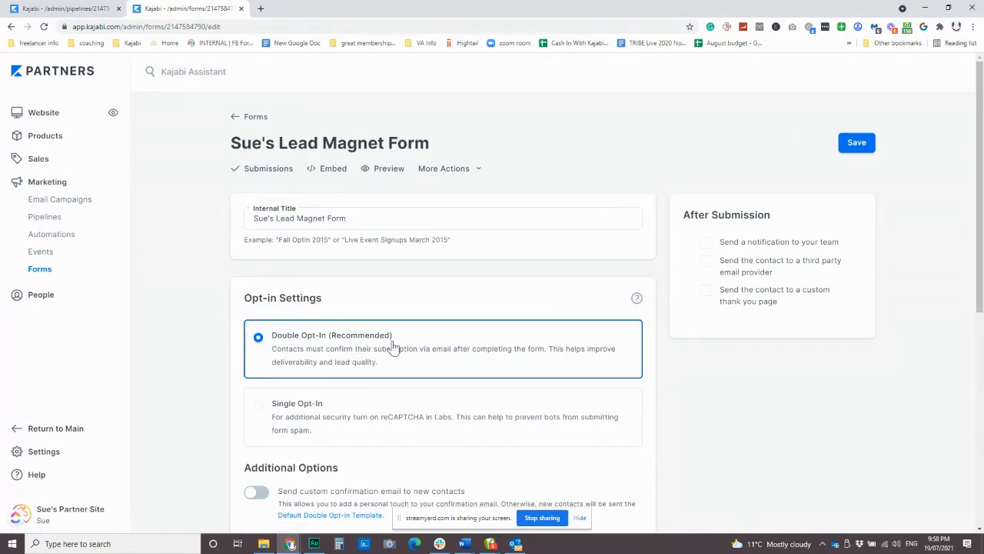
Step: Turn on team notifications after submission and add the site owner's e-mail as recipient
{"action": "left_click", "coordinate": [705, 243]}
{"action": "left_click", "coordinate": [752, 267]}
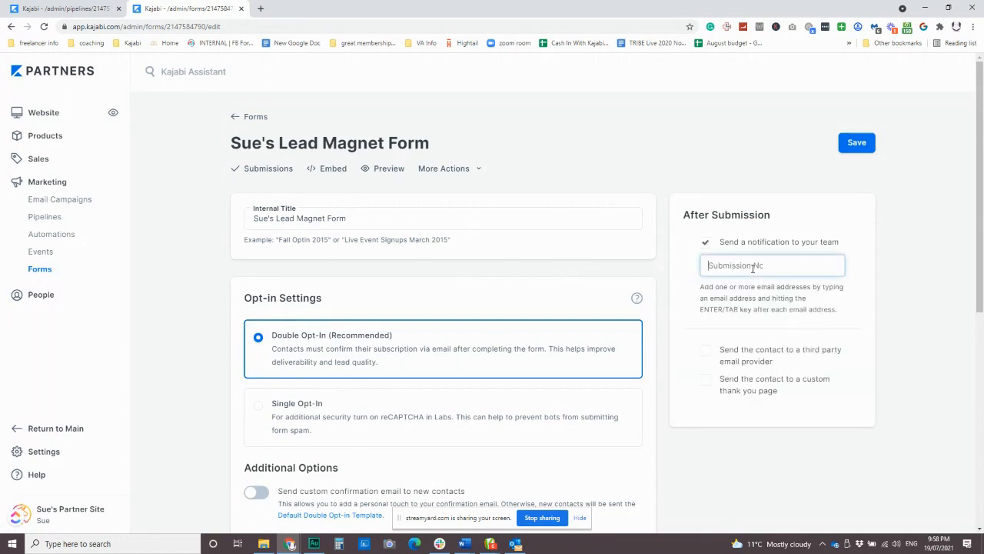
{"action": "key", "text": "Return"}
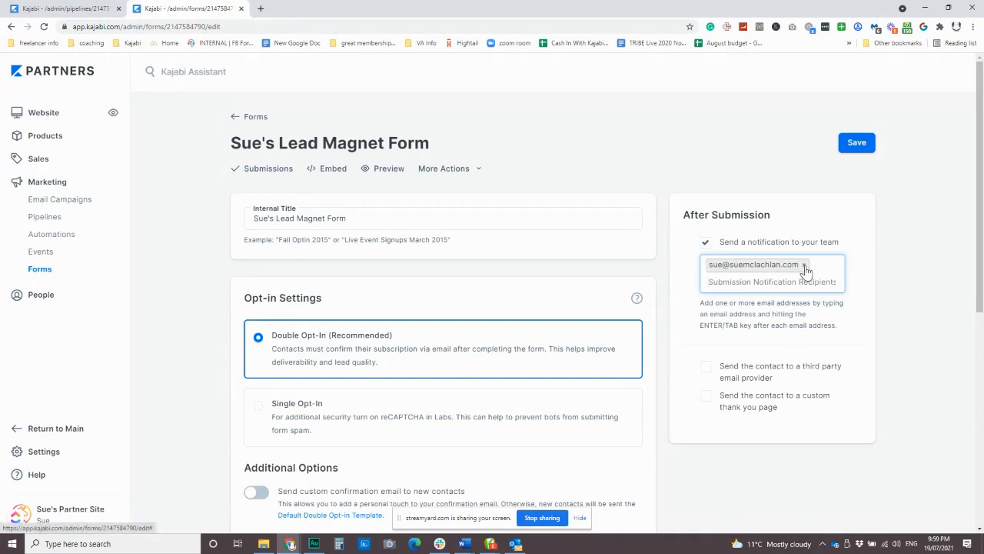
{"action": "scroll", "coordinate": [830, 319], "scroll_direction": "down", "scroll_amount": 1}
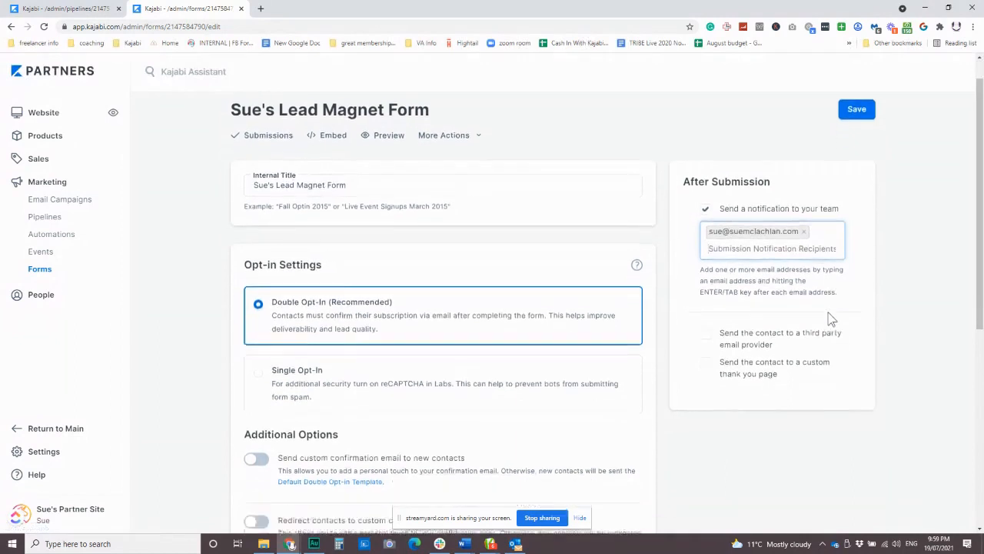
{"action": "scroll", "coordinate": [831, 319], "scroll_direction": "down", "scroll_amount": 2}
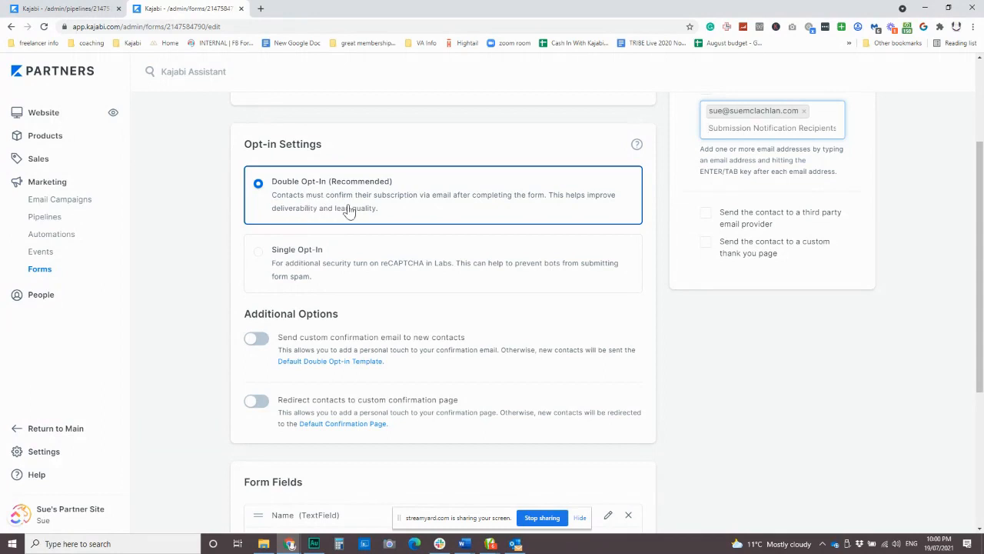
Step: Enable 'Send custom confirmation email to new contacts' and click into its Subject and Body fields
{"action": "scroll", "coordinate": [400, 262], "scroll_direction": "down", "scroll_amount": 1}
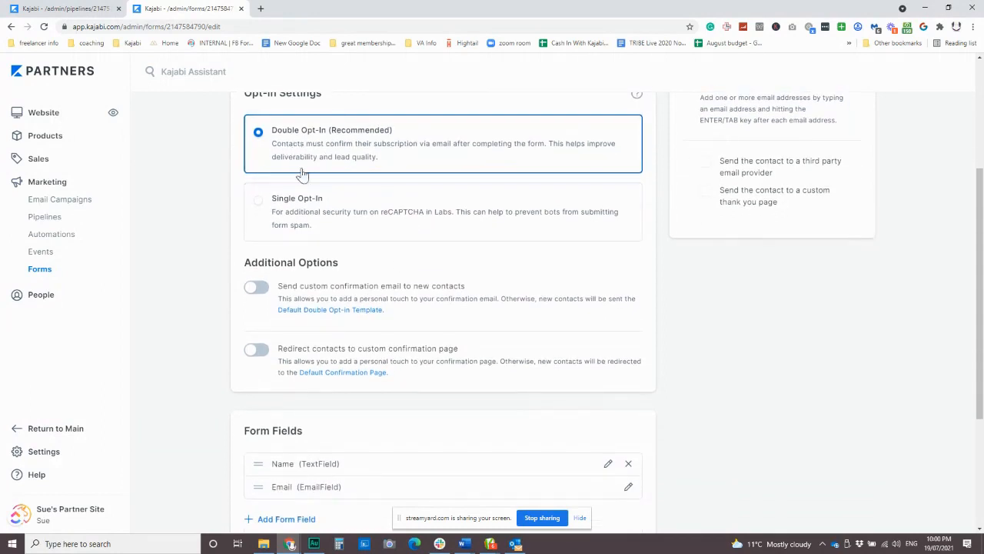
{"action": "left_click", "coordinate": [258, 288]}
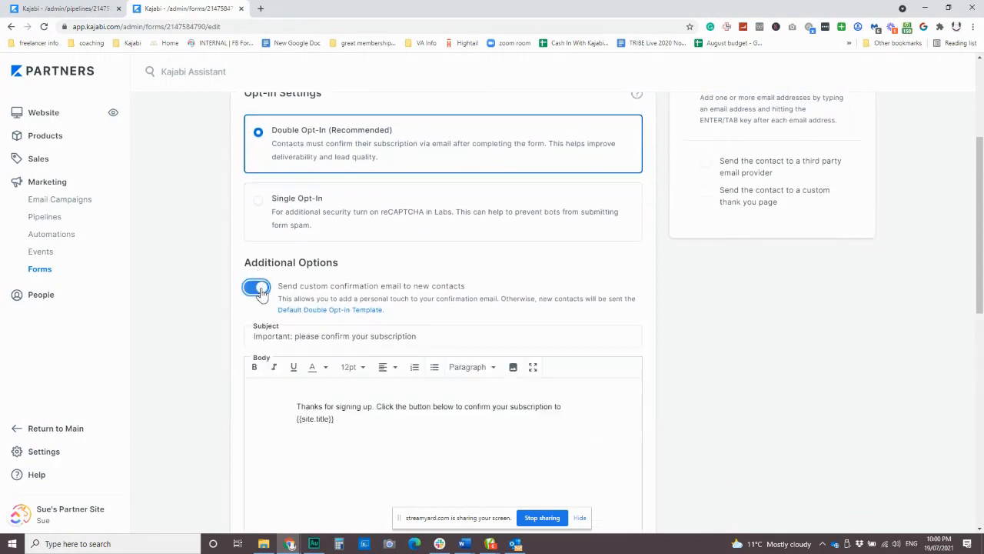
{"action": "scroll", "coordinate": [260, 307], "scroll_direction": "down", "scroll_amount": 2}
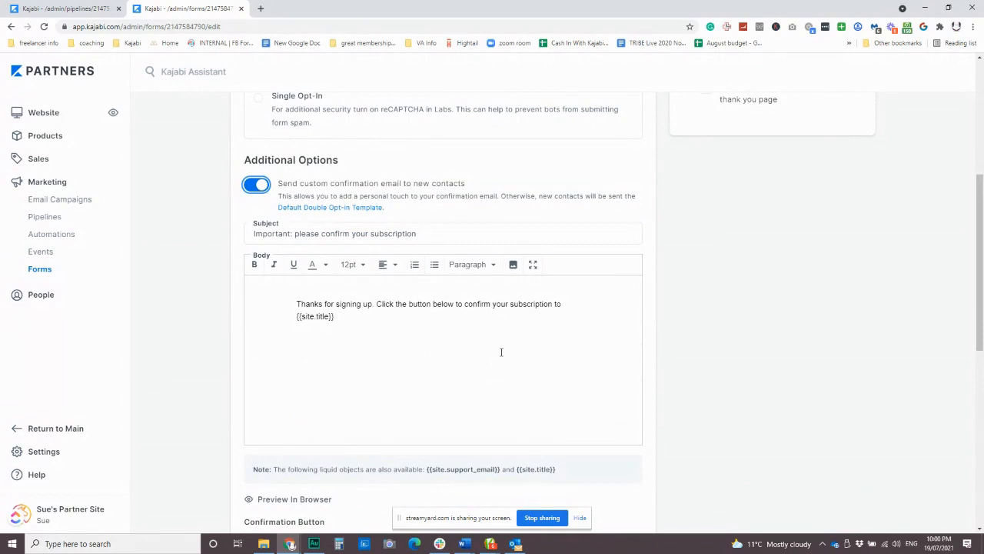
{"action": "left_click", "coordinate": [433, 232]}
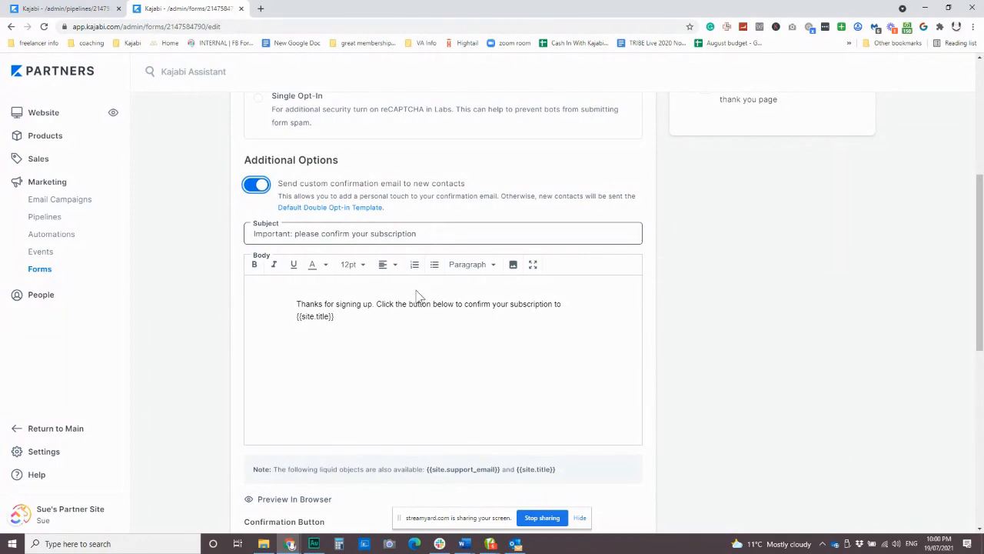
{"action": "left_click", "coordinate": [412, 320]}
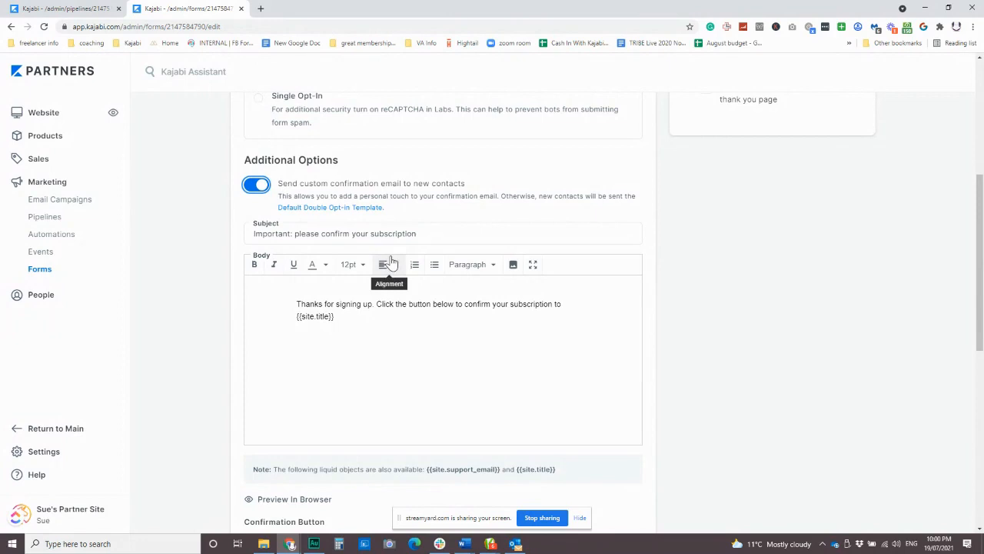
{"action": "scroll", "coordinate": [397, 265], "scroll_direction": "up", "scroll_amount": 2}
{"action": "scroll", "coordinate": [430, 330], "scroll_direction": "down", "scroll_amount": 2}
Step: Replace the subject text after 'Important:' with 'webinars are almost made easy, confirmation required'
{"action": "left_click", "coordinate": [339, 234]}
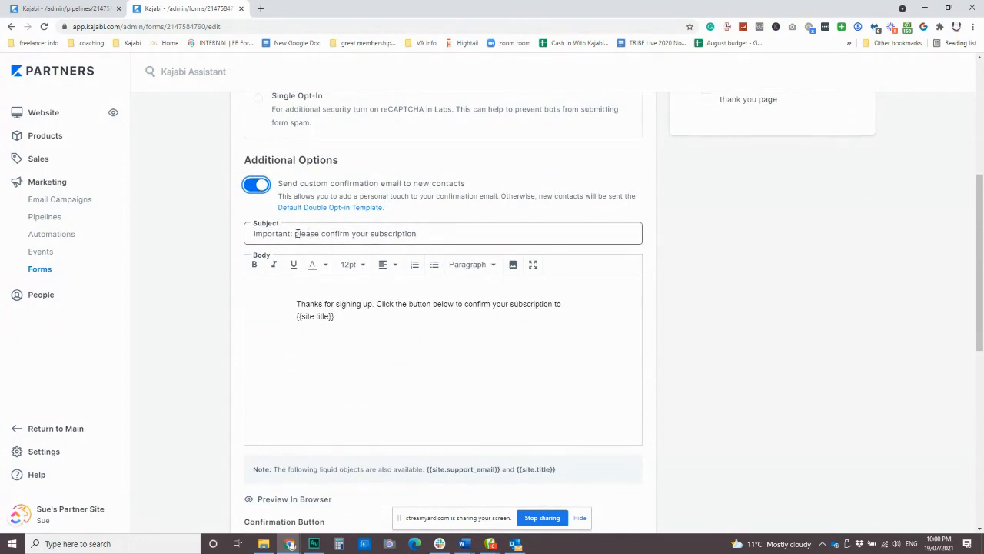
{"action": "left_click_drag", "start_coordinate": [296, 233], "coordinate": [444, 235]}
{"action": "type", "text": "you"}
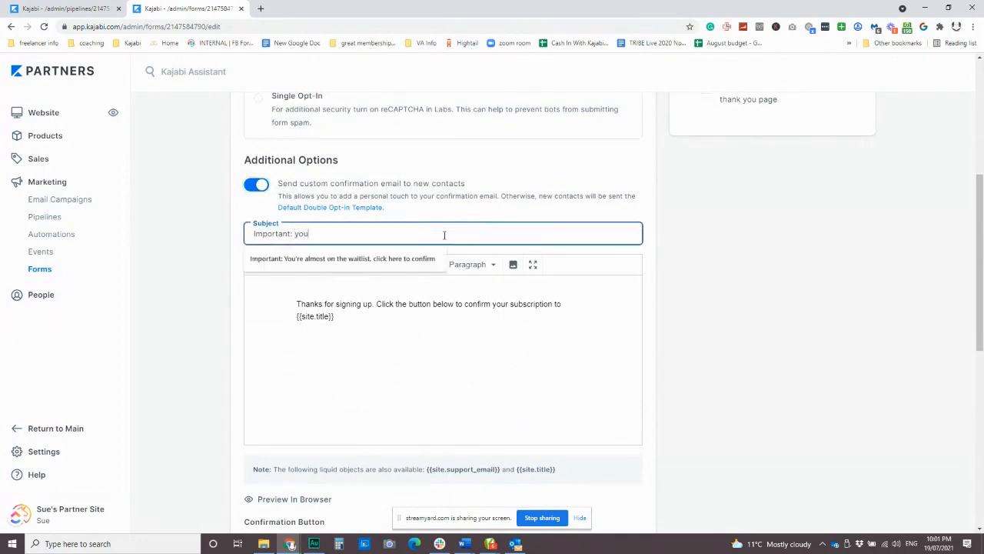
{"action": "type", "text": "r wedding gui"}
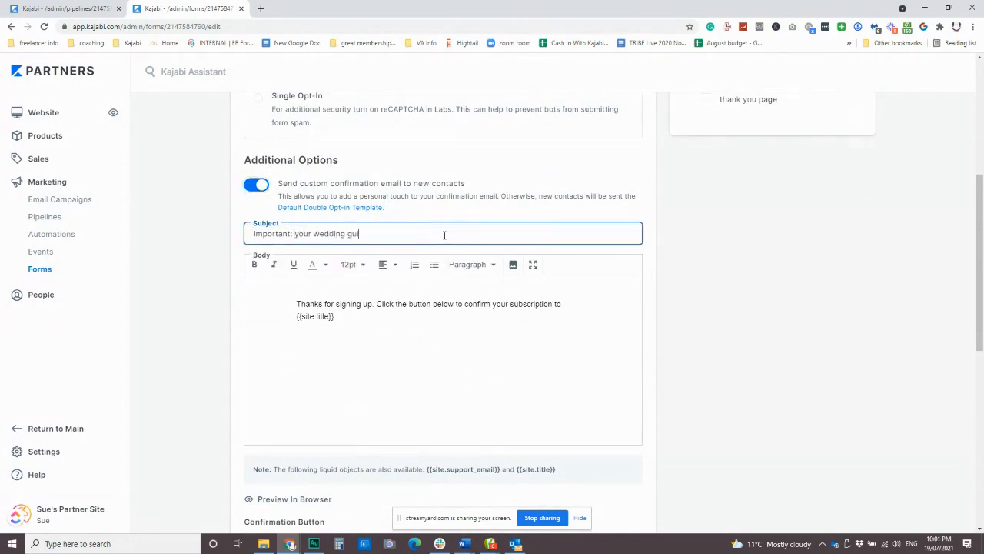
{"action": "type", "text": "de is almost here"}
{"action": "left_click_drag", "start_coordinate": [295, 234], "coordinate": [470, 241]}
{"action": "type", "text": "webinars a"}
{"action": "type", "text": "re"}
{"action": "type", "text": " ge"}
{"action": "key", "text": "BackSpace"}
{"action": "key", "text": "BackSpace"}
{"action": "key", "text": "BackSpace"}
{"action": "key", "text": "BackSpace"}
{"action": "type", "text": "made easy"}
{"action": "type", "text": "are almost "}
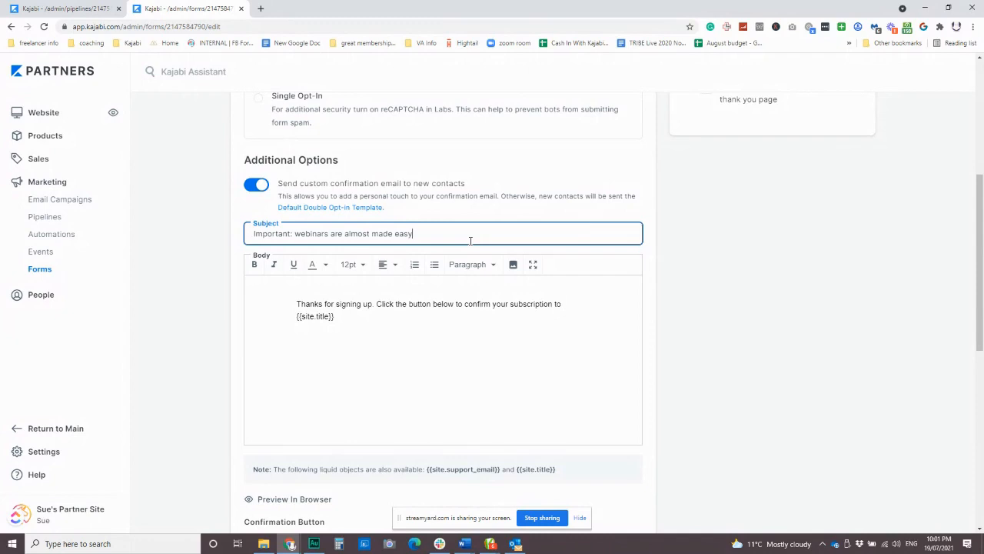
{"action": "type", "text": "onfirmation.required"}
{"action": "scroll", "coordinate": [395, 293], "scroll_direction": "up", "scroll_amount": 1}
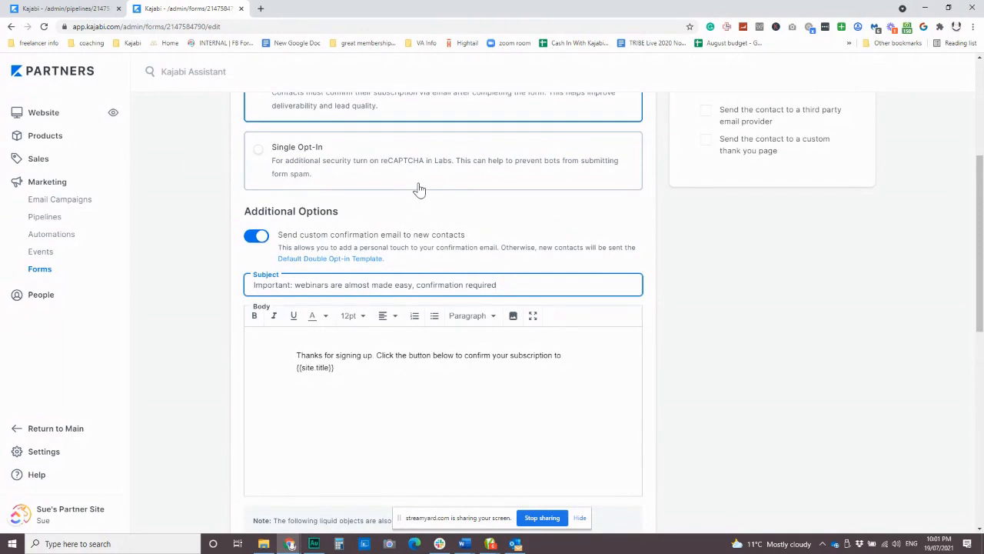
{"action": "scroll", "coordinate": [435, 261], "scroll_direction": "up", "scroll_amount": 2}
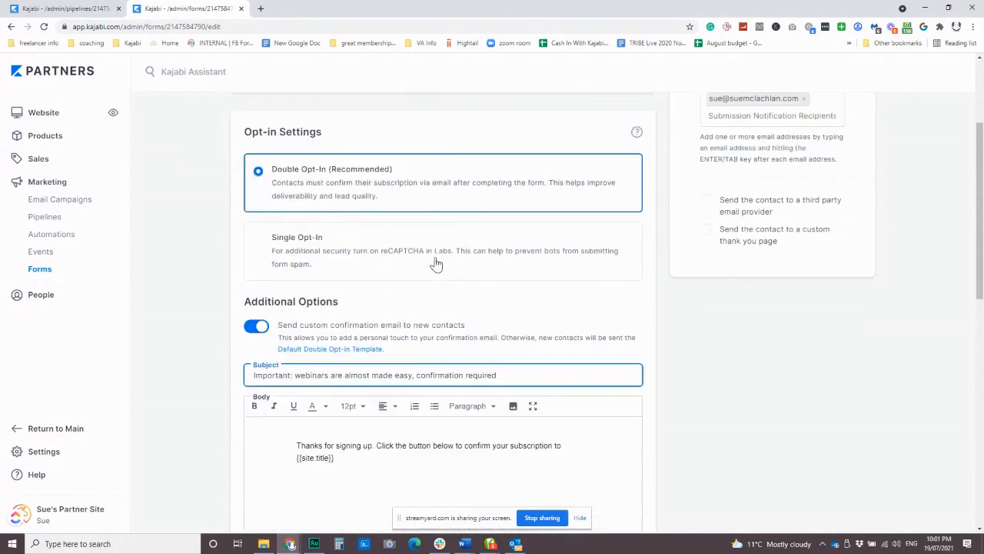
{"action": "scroll", "coordinate": [506, 342], "scroll_direction": "down", "scroll_amount": 2}
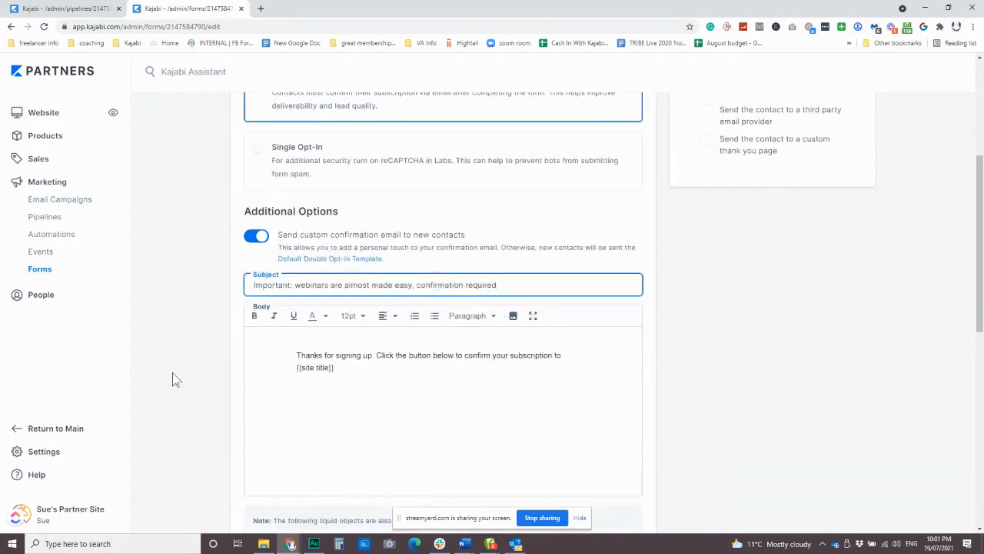
{"action": "scroll", "coordinate": [392, 356], "scroll_direction": "down", "scroll_amount": 4}
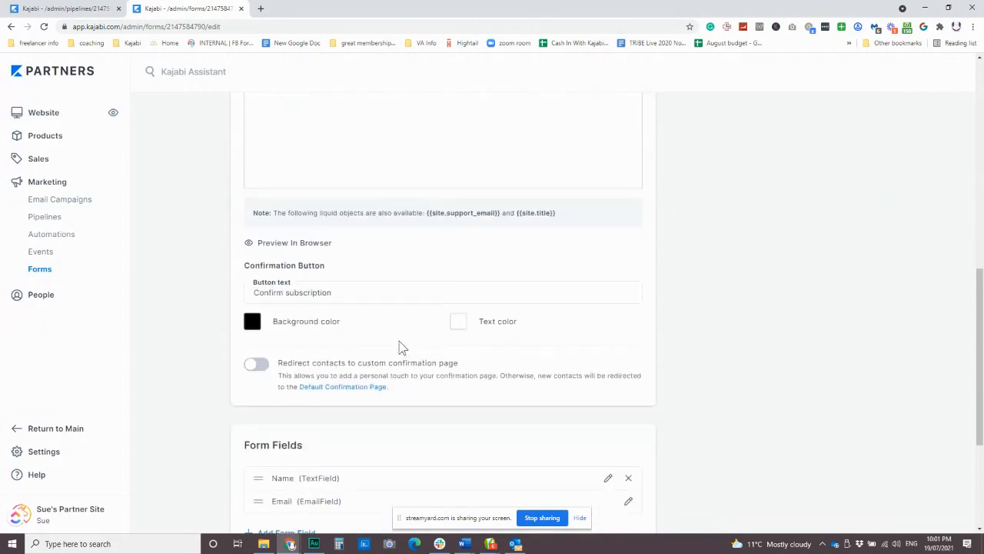
{"action": "left_click_drag", "start_coordinate": [254, 292], "coordinate": [346, 290]}
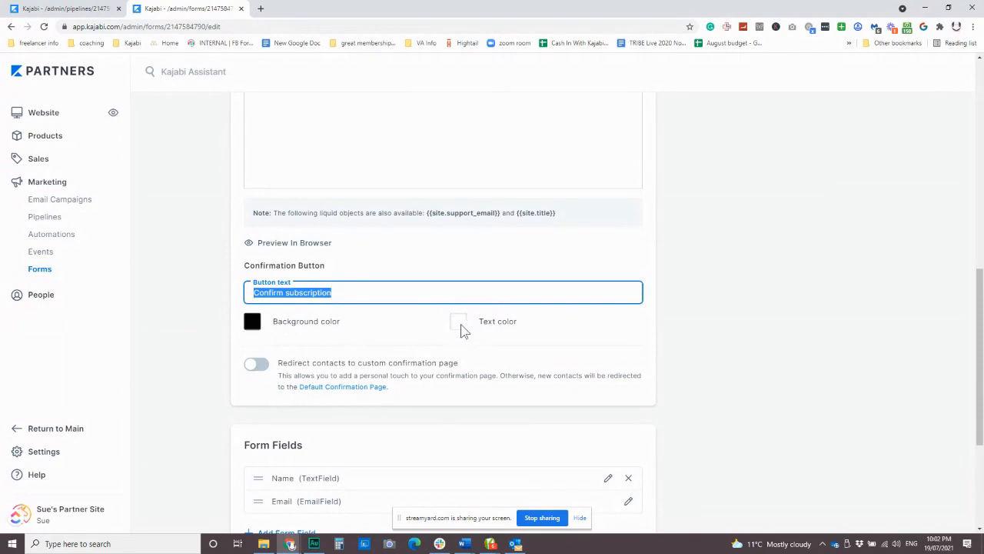
{"action": "scroll", "coordinate": [377, 292], "scroll_direction": "down", "scroll_amount": 2}
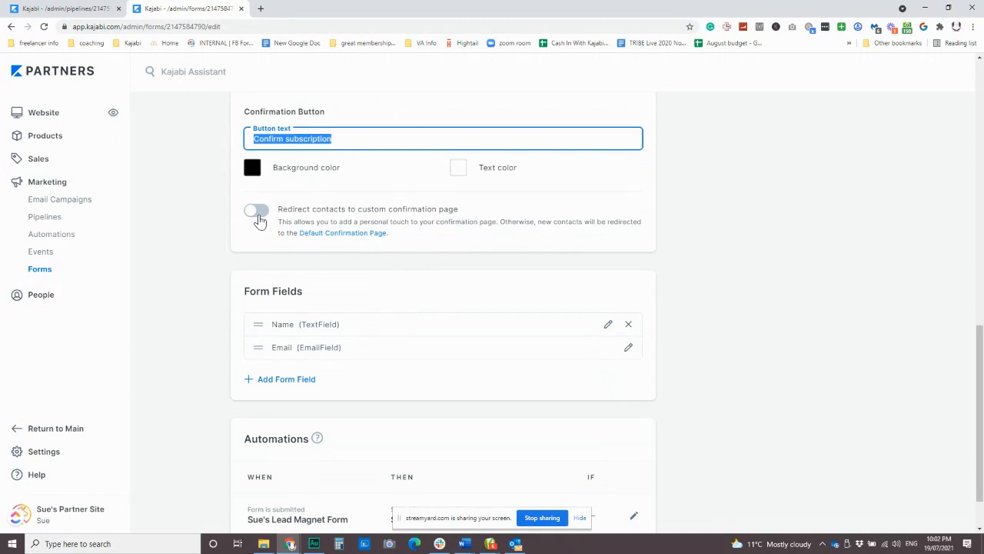
{"action": "left_click", "coordinate": [257, 214]}
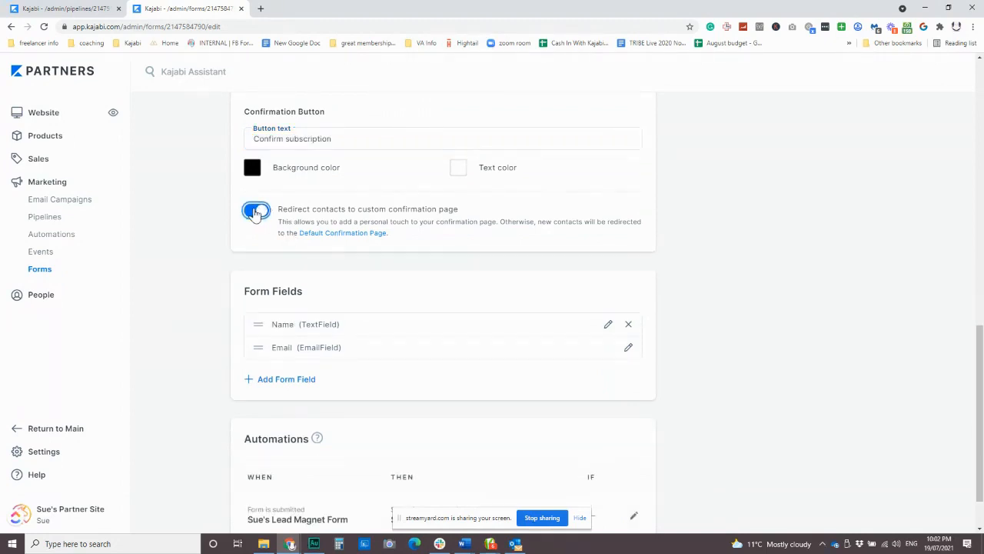
{"action": "left_click", "coordinate": [256, 213]}
{"action": "left_click", "coordinate": [255, 213]}
{"action": "scroll", "coordinate": [402, 277], "scroll_direction": "up", "scroll_amount": 5}
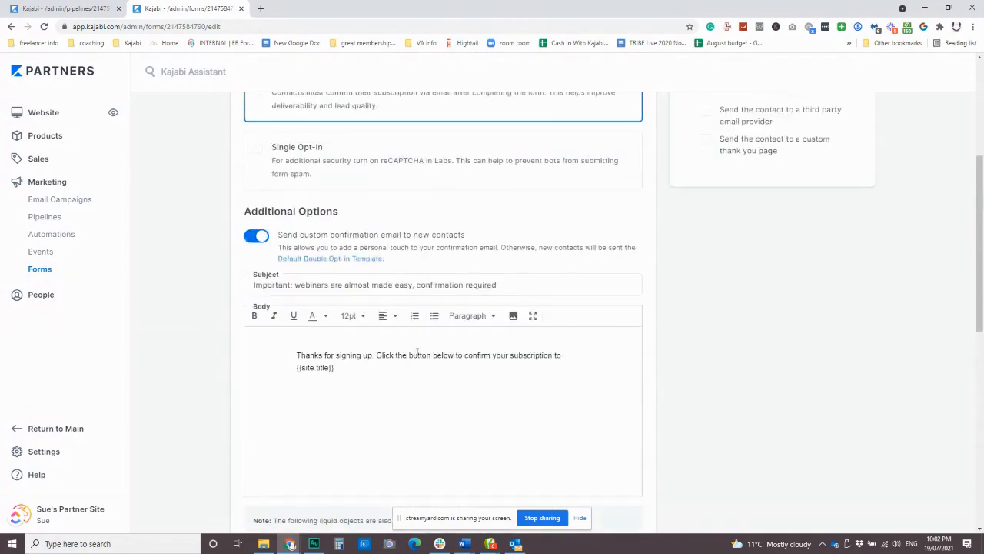
{"action": "scroll", "coordinate": [419, 361], "scroll_direction": "up", "scroll_amount": 2}
{"action": "scroll", "coordinate": [424, 369], "scroll_direction": "down", "scroll_amount": 3}
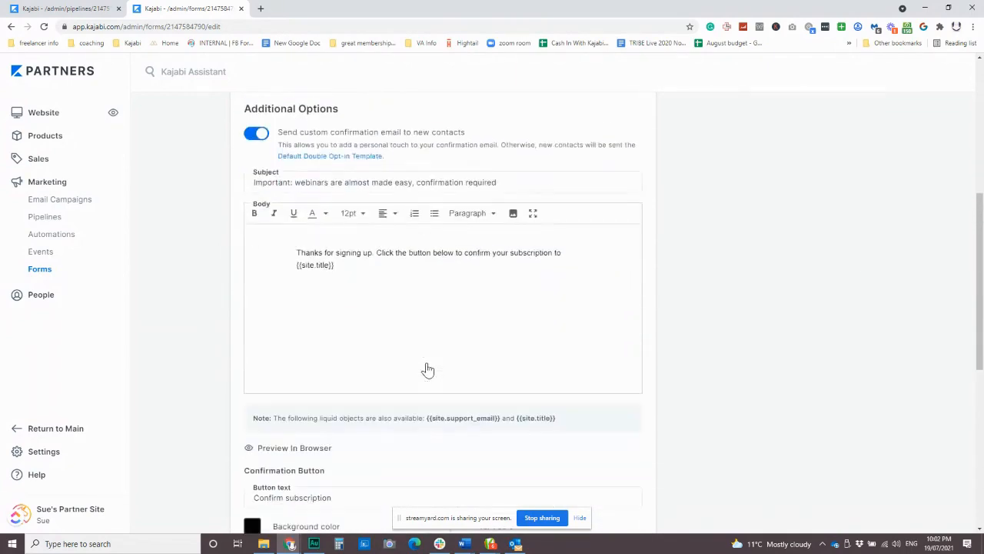
{"action": "scroll", "coordinate": [427, 370], "scroll_direction": "down", "scroll_amount": 5}
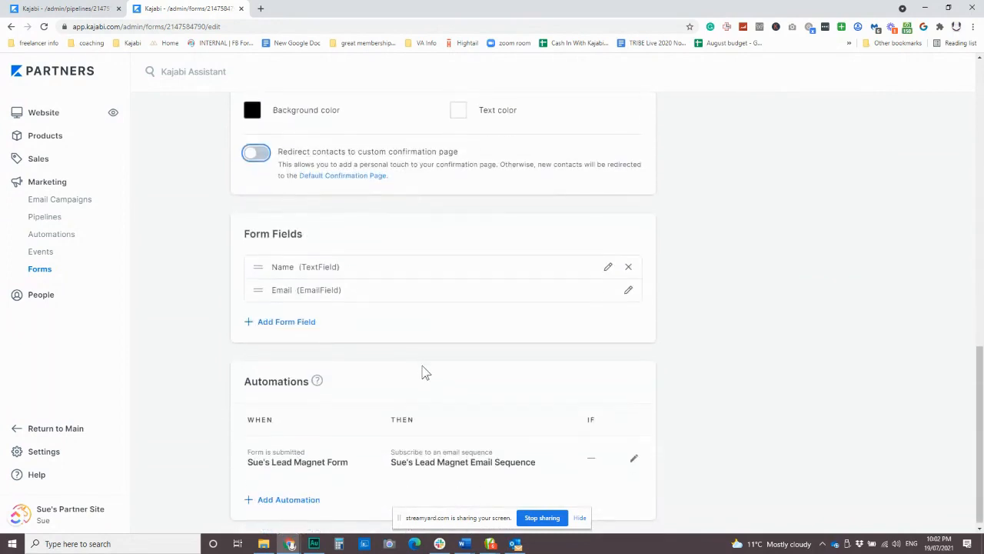
{"action": "scroll", "coordinate": [424, 309], "scroll_direction": "up", "scroll_amount": 4}
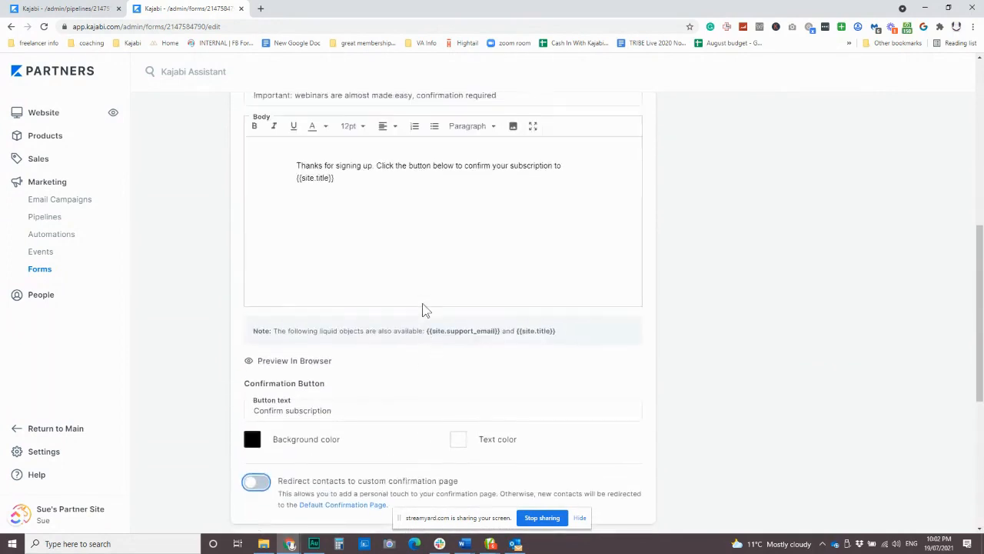
{"action": "scroll", "coordinate": [424, 309], "scroll_direction": "up", "scroll_amount": 2}
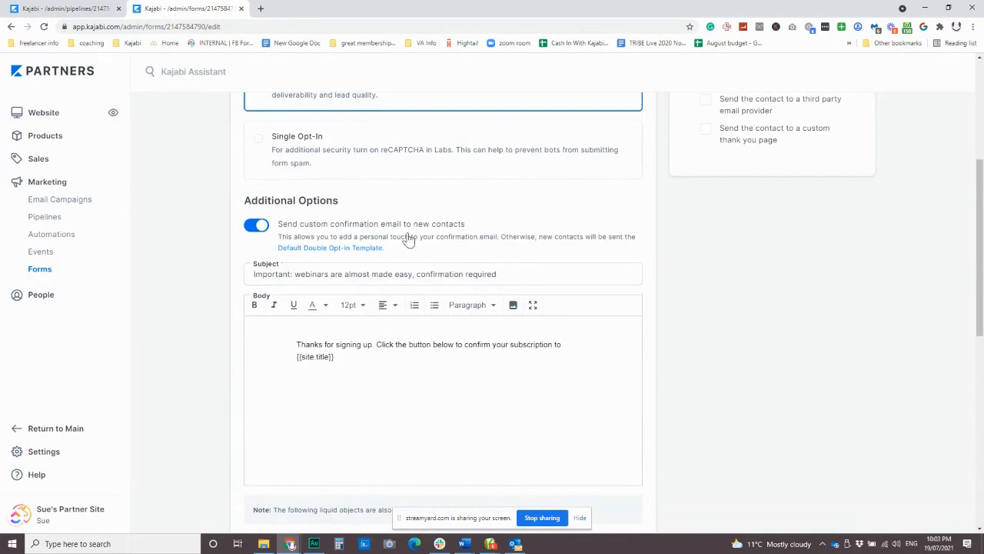
{"action": "left_click", "coordinate": [342, 274]}
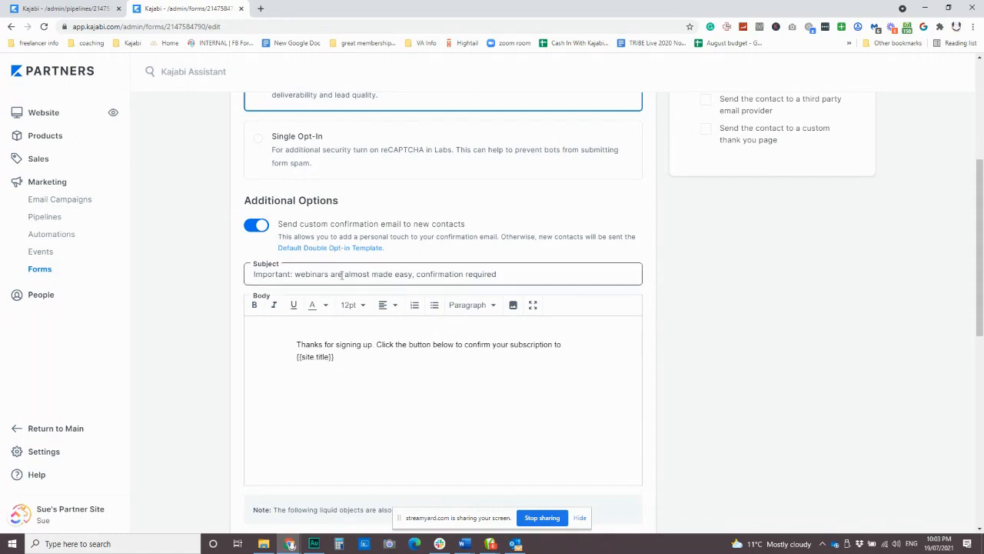
{"action": "scroll", "coordinate": [424, 369], "scroll_direction": "down", "scroll_amount": 6}
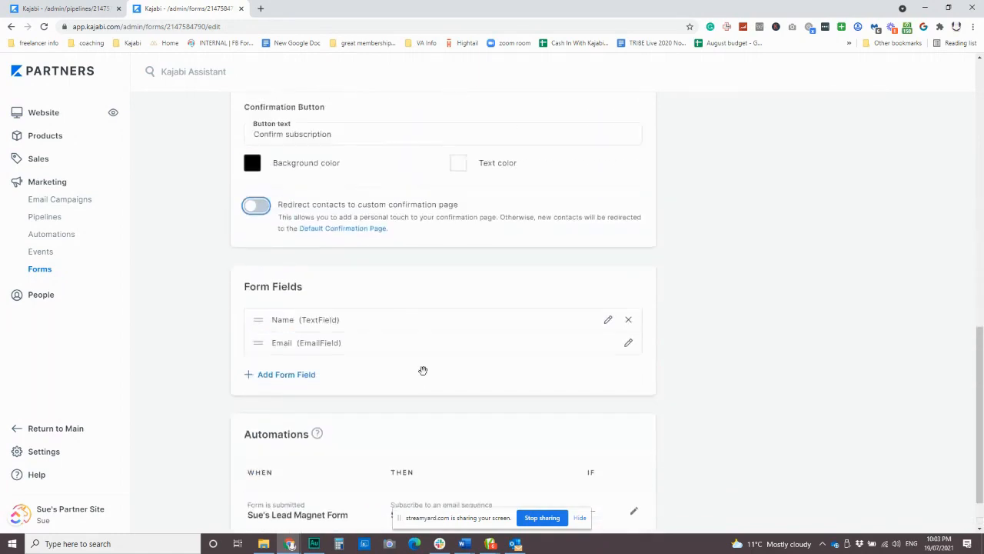
{"action": "scroll", "coordinate": [422, 369], "scroll_direction": "up", "scroll_amount": 4}
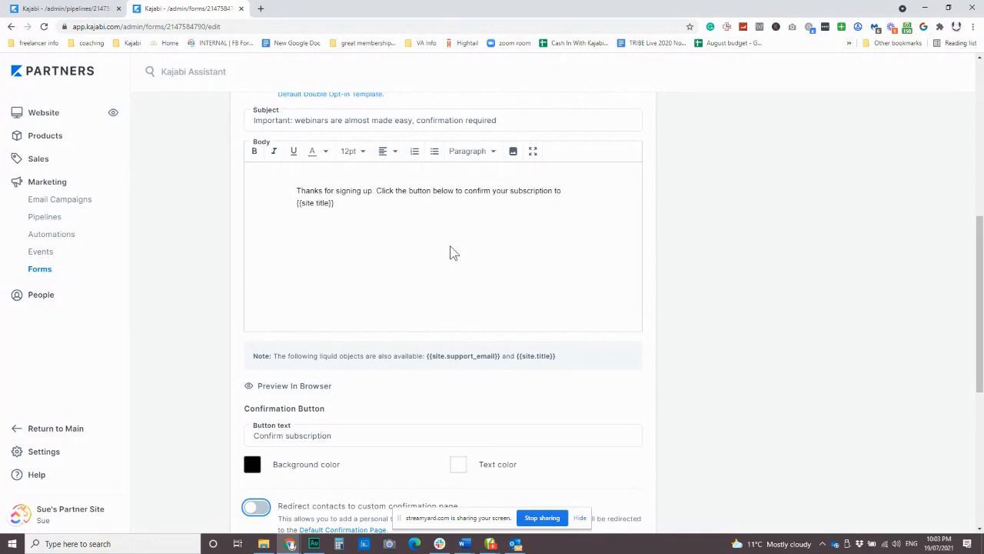
{"action": "scroll", "coordinate": [384, 380], "scroll_direction": "down", "scroll_amount": 5}
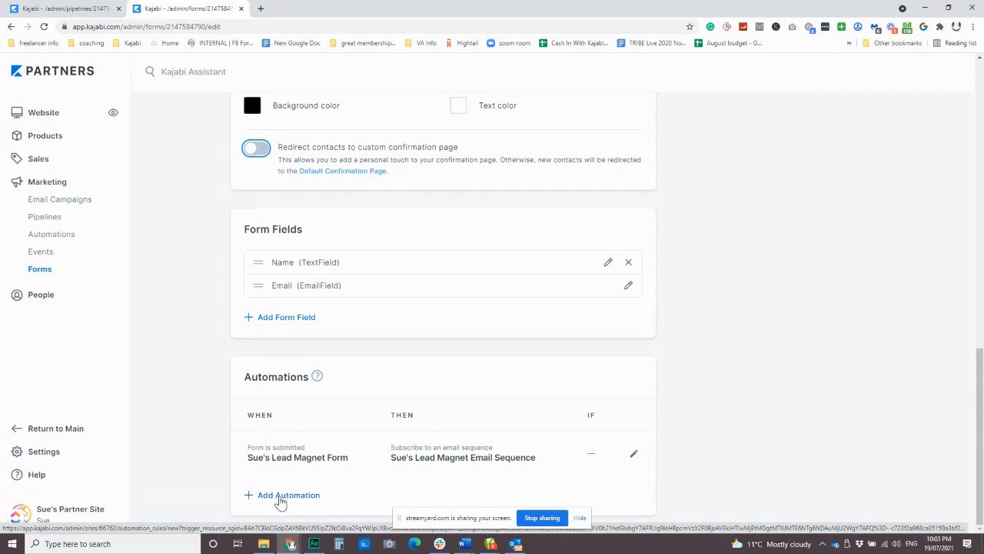
Step: Create and save a form automation that adds a new 'Webinar Checklist' tag
{"action": "left_click", "coordinate": [278, 497]}
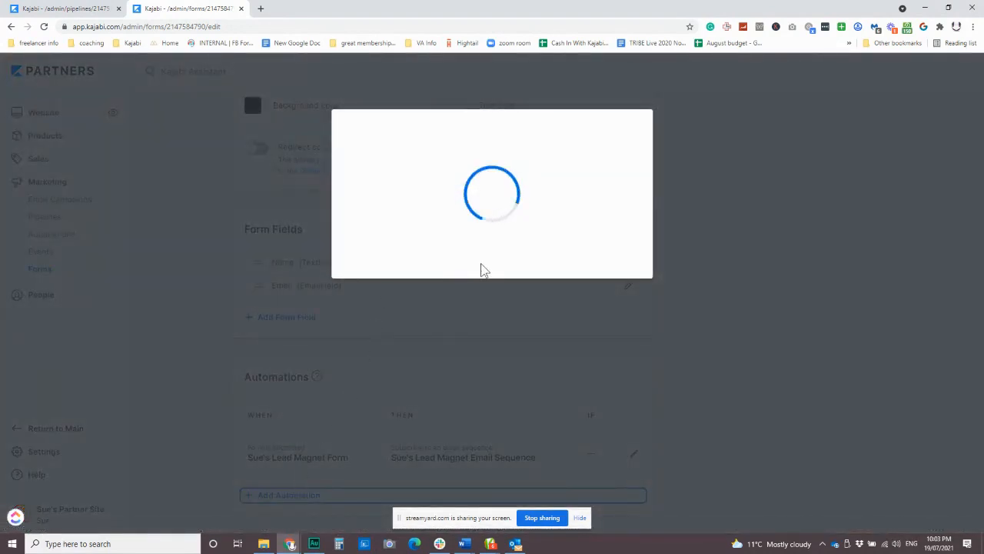
{"action": "left_click", "coordinate": [461, 272]}
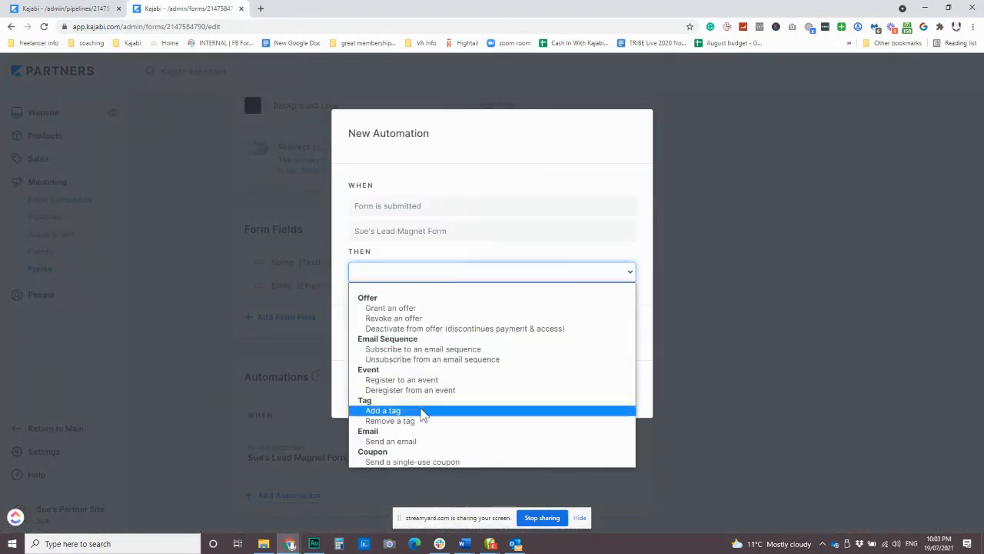
{"action": "left_click", "coordinate": [438, 409]}
{"action": "left_click", "coordinate": [424, 300]}
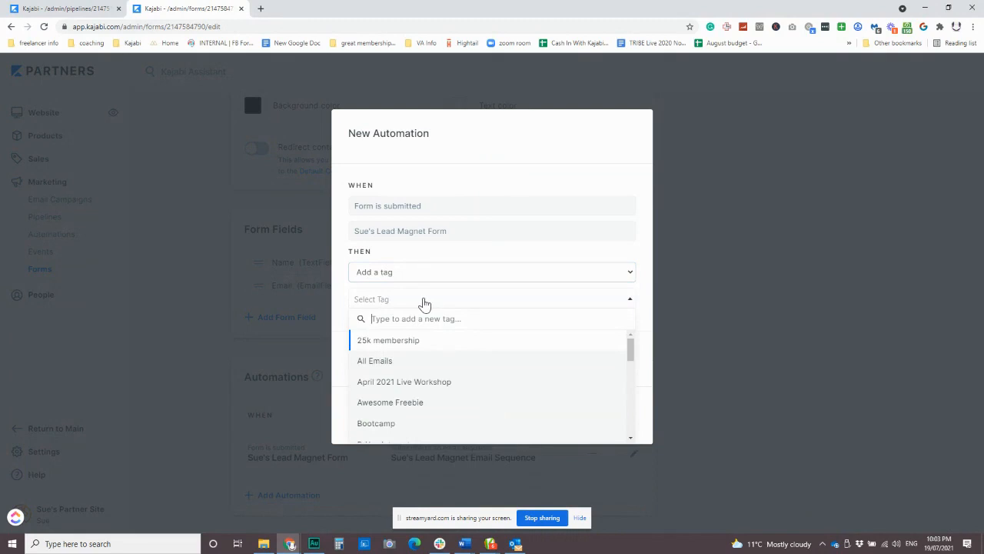
{"action": "type", "text": "Webinar"}
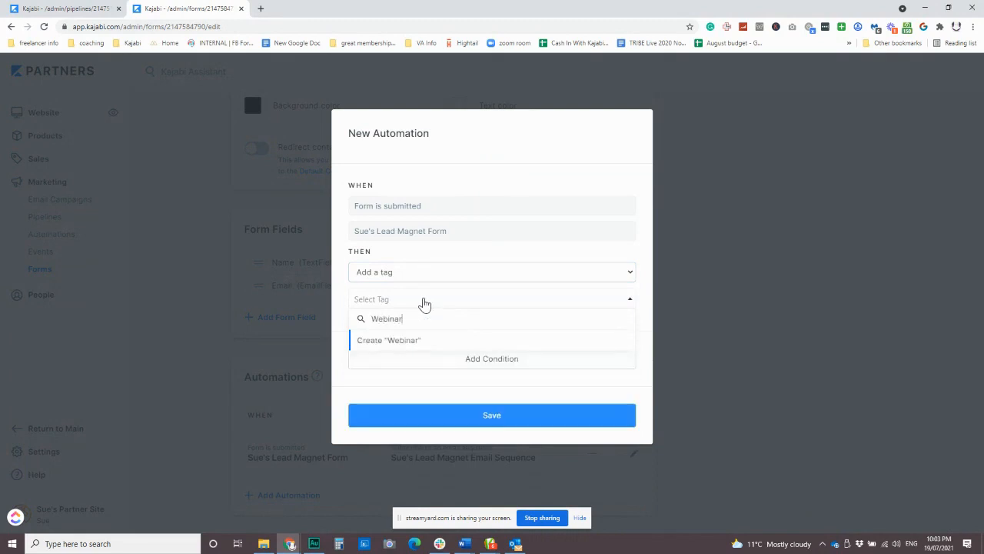
{"action": "type", "text": " Checklist"}
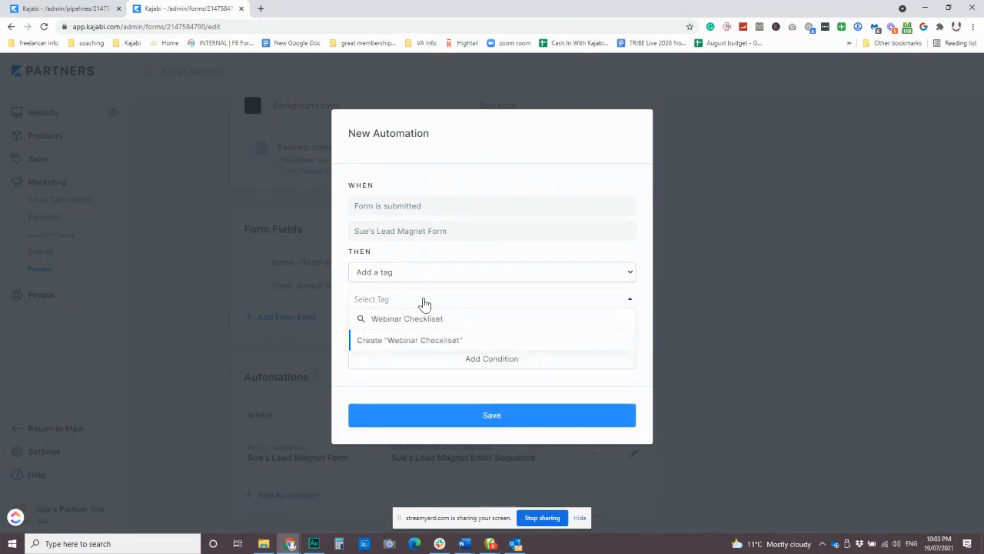
{"action": "key", "text": "BackSpace"}
{"action": "type", "text": "t"}
{"action": "left_click", "coordinate": [424, 342]}
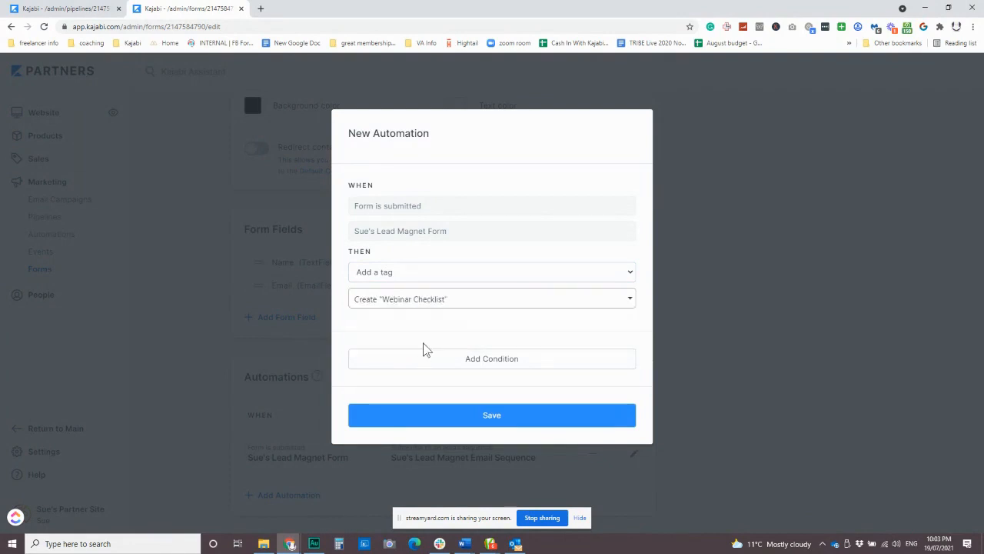
{"action": "left_click", "coordinate": [471, 419]}
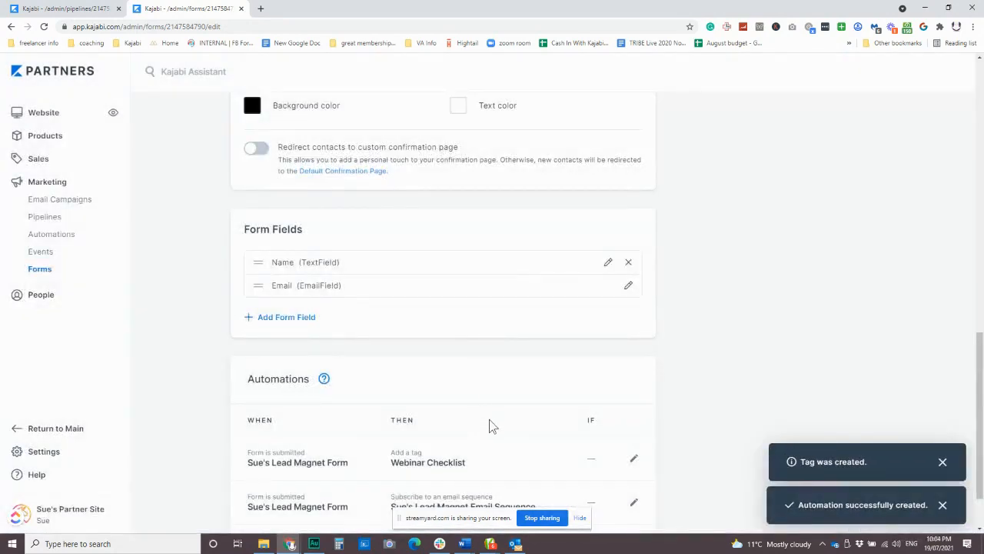
Step: Save the lead magnet form and return to the pipeline's opt-in page editor tab
{"action": "scroll", "coordinate": [487, 423], "scroll_direction": "down", "scroll_amount": 1}
{"action": "scroll", "coordinate": [394, 425], "scroll_direction": "up", "scroll_amount": 7}
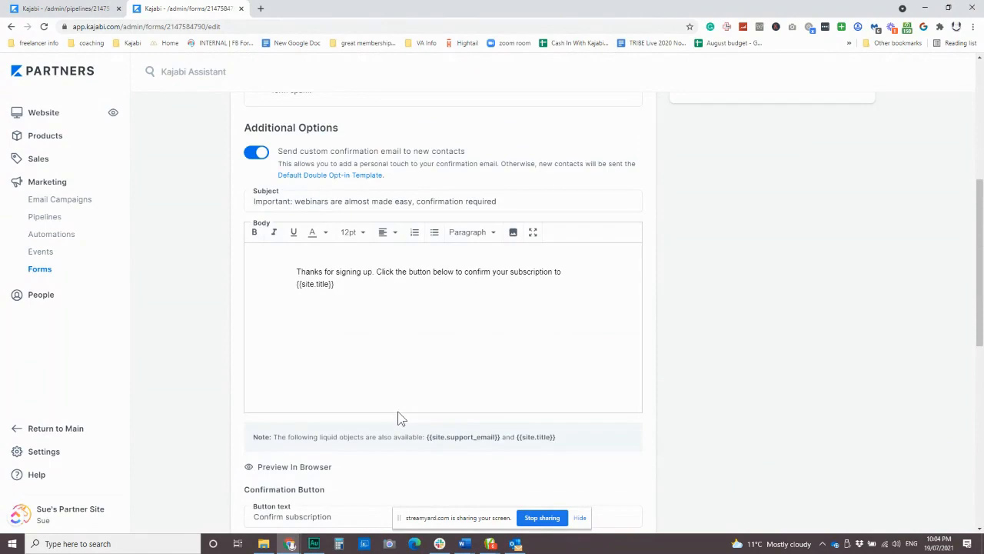
{"action": "scroll", "coordinate": [420, 378], "scroll_direction": "up", "scroll_amount": 4}
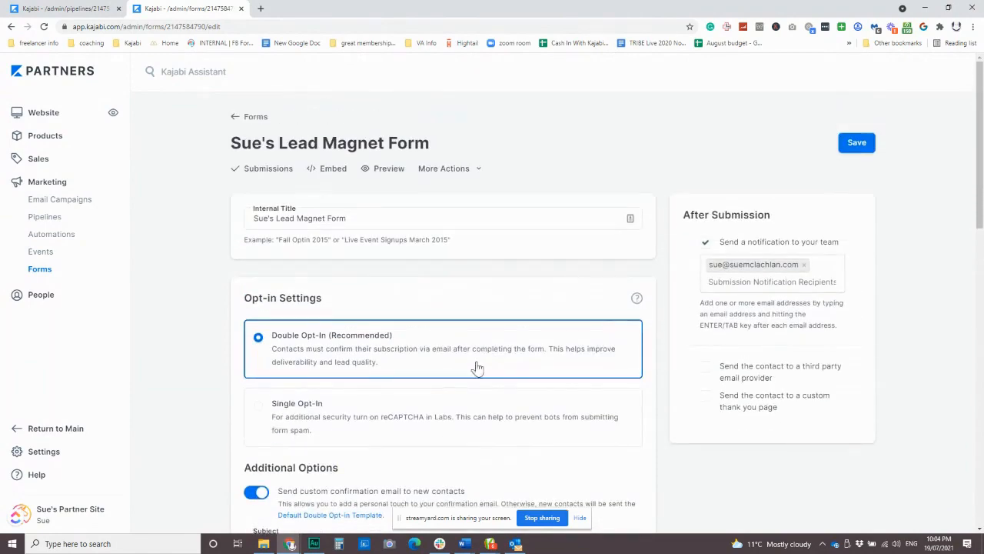
{"action": "left_click", "coordinate": [857, 143]}
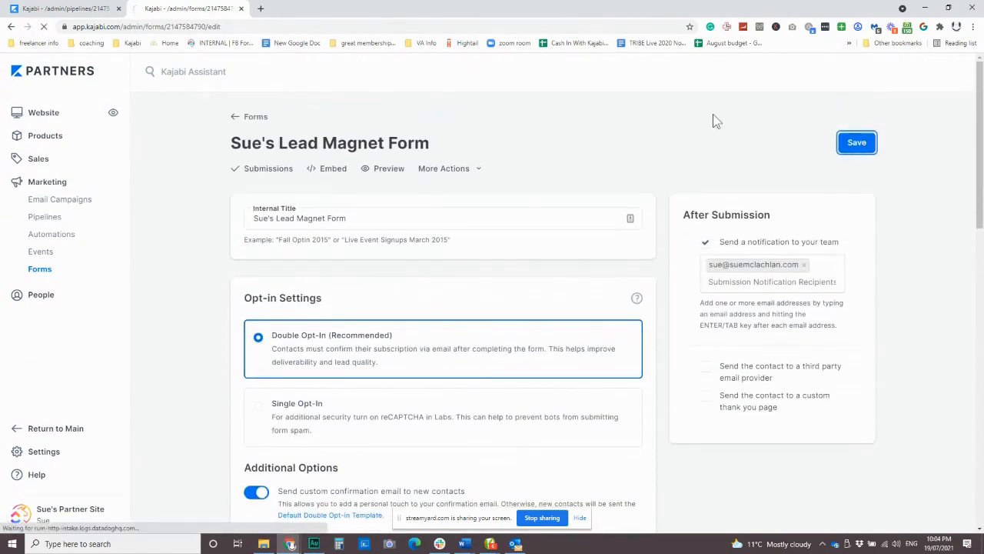
{"action": "left_click", "coordinate": [66, 9]}
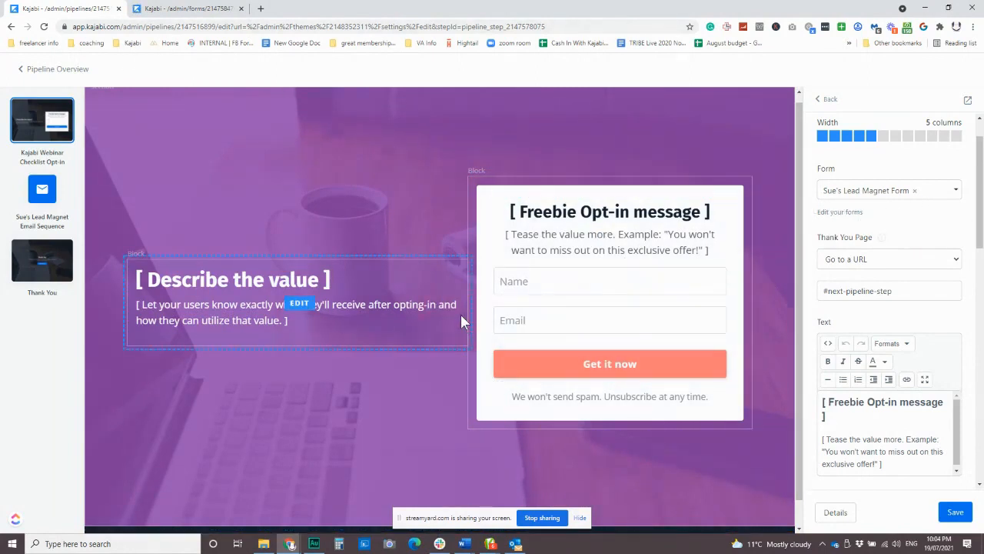
Step: Save the opt-in page and open the pipeline's email sequence step holding the Welcome email
{"action": "scroll", "coordinate": [370, 230], "scroll_direction": "down", "scroll_amount": 1}
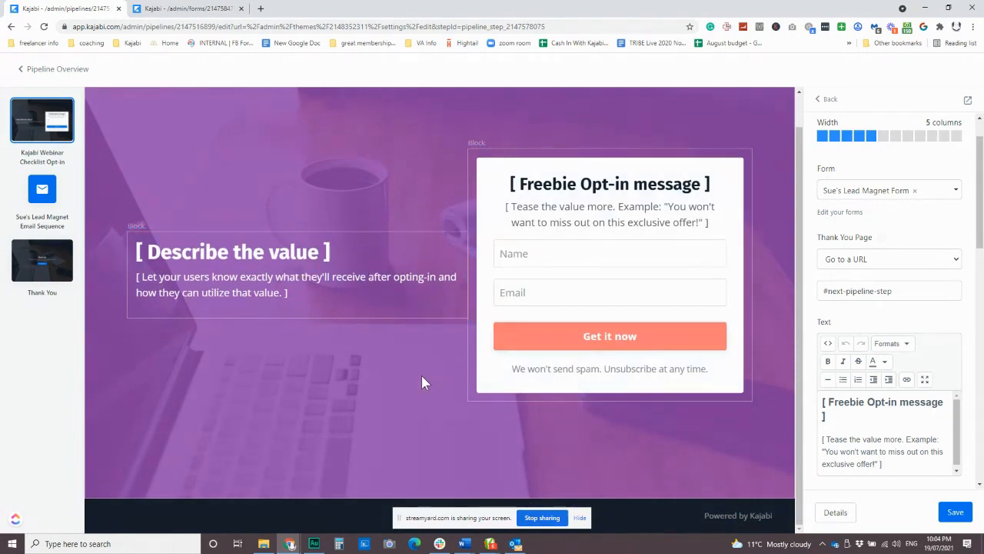
{"action": "scroll", "coordinate": [421, 377], "scroll_direction": "up", "scroll_amount": 1}
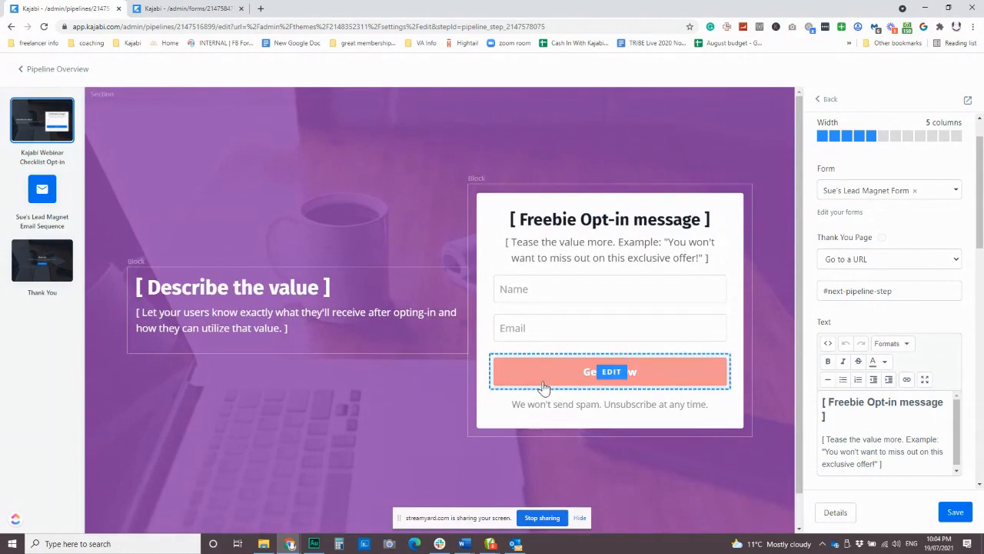
{"action": "left_click", "coordinate": [954, 513]}
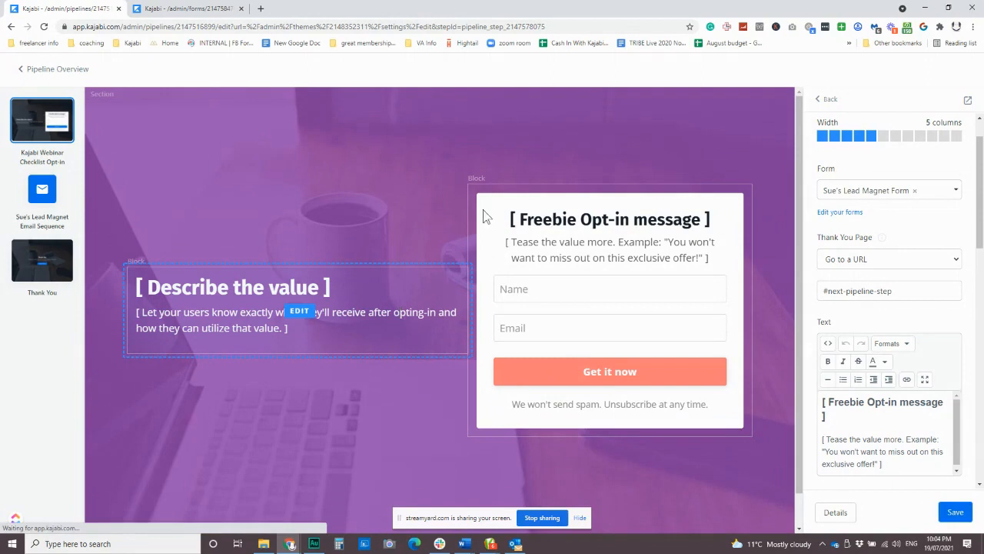
{"action": "left_click", "coordinate": [44, 196]}
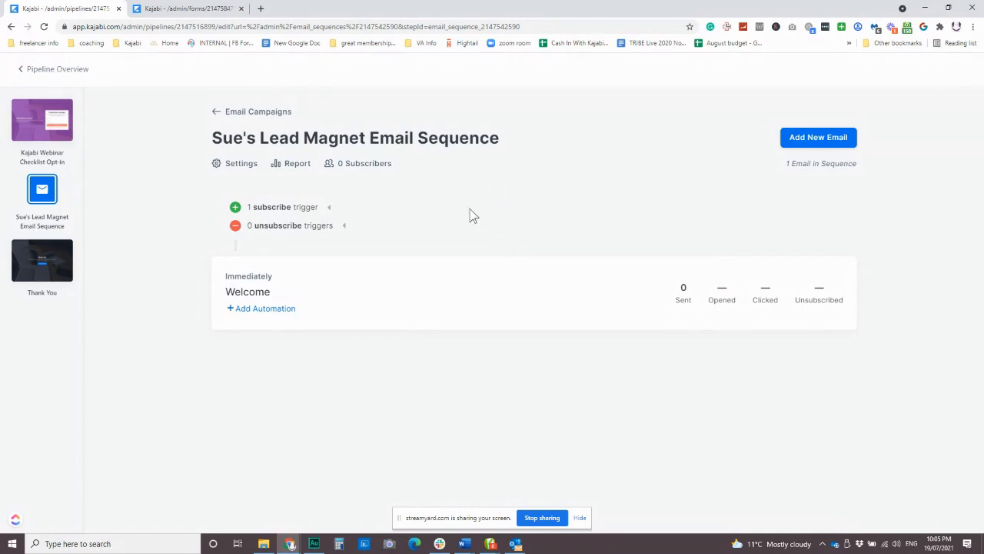
Step: Open the Welcome email and replace its subject with 'YES! Your Kajabi guide is here :)'
{"action": "left_click", "coordinate": [260, 297]}
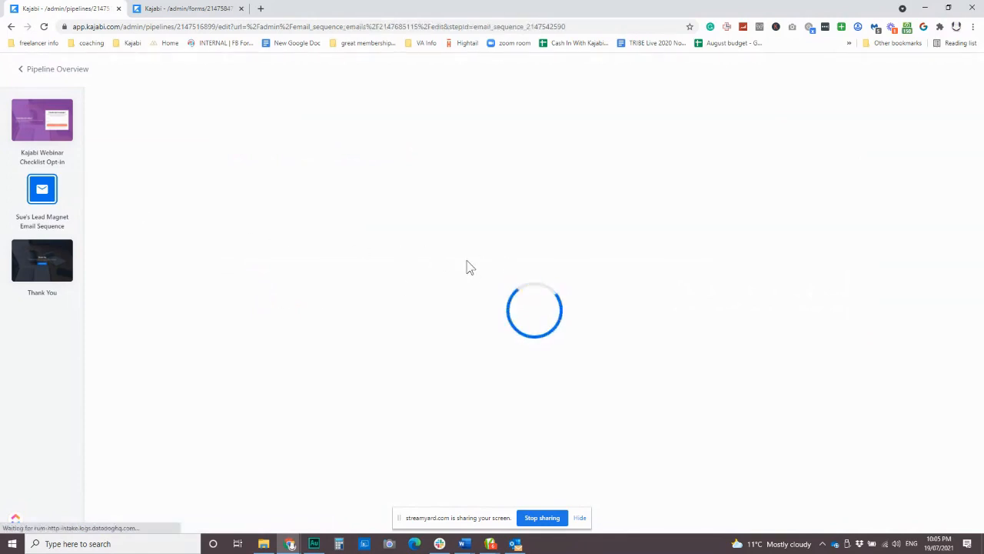
{"action": "scroll", "coordinate": [433, 407], "scroll_direction": "down", "scroll_amount": 2}
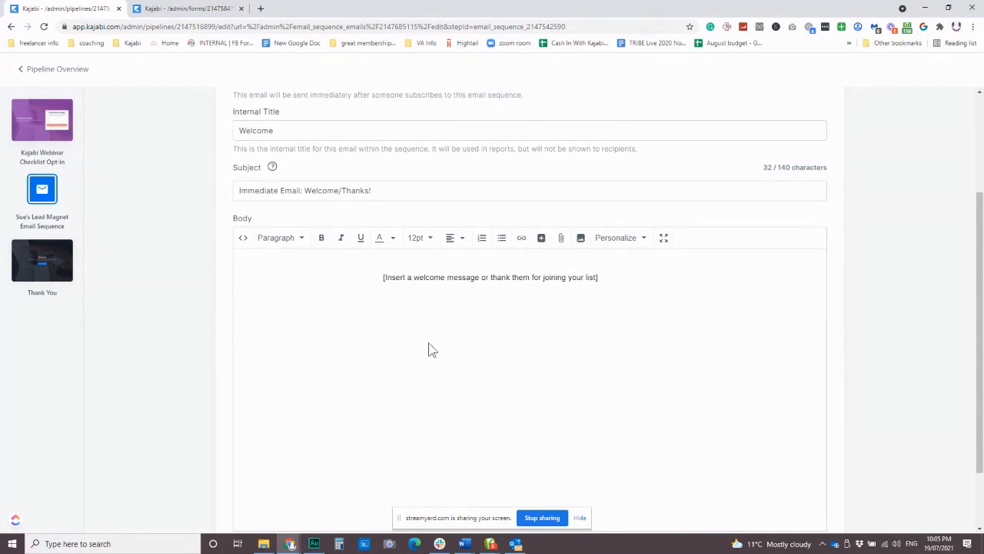
{"action": "scroll", "coordinate": [429, 345], "scroll_direction": "up", "scroll_amount": 1}
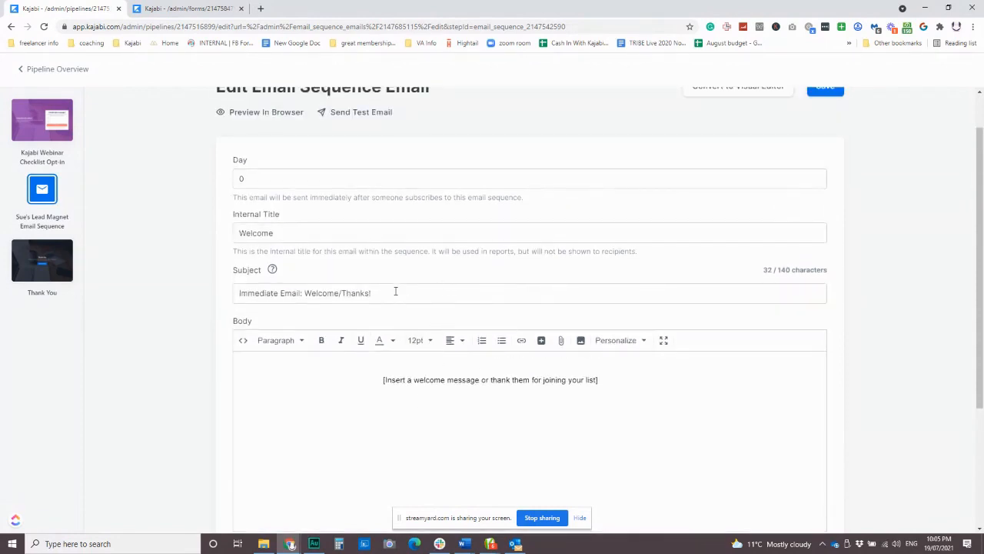
{"action": "left_click_drag", "start_coordinate": [395, 292], "coordinate": [241, 294]}
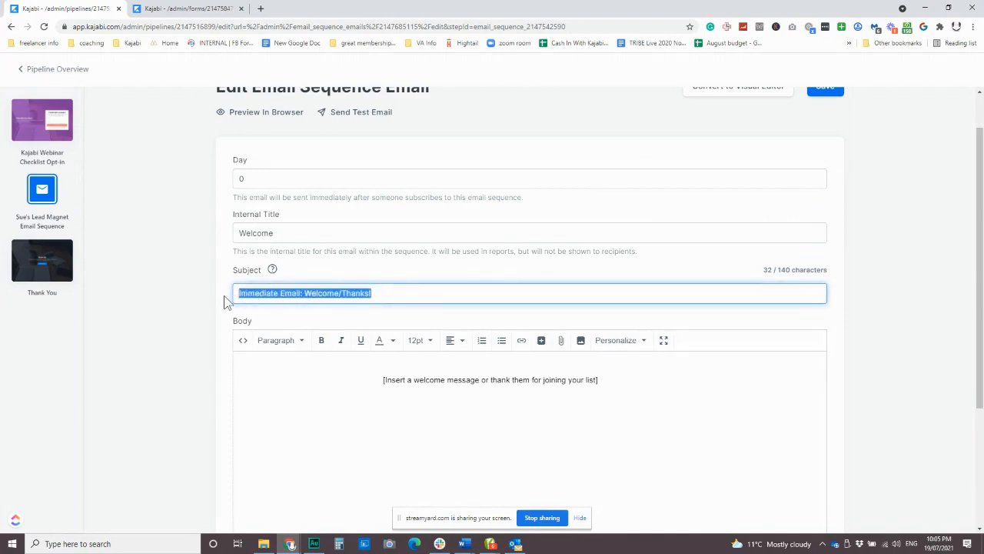
{"action": "type", "text": "Yes"}
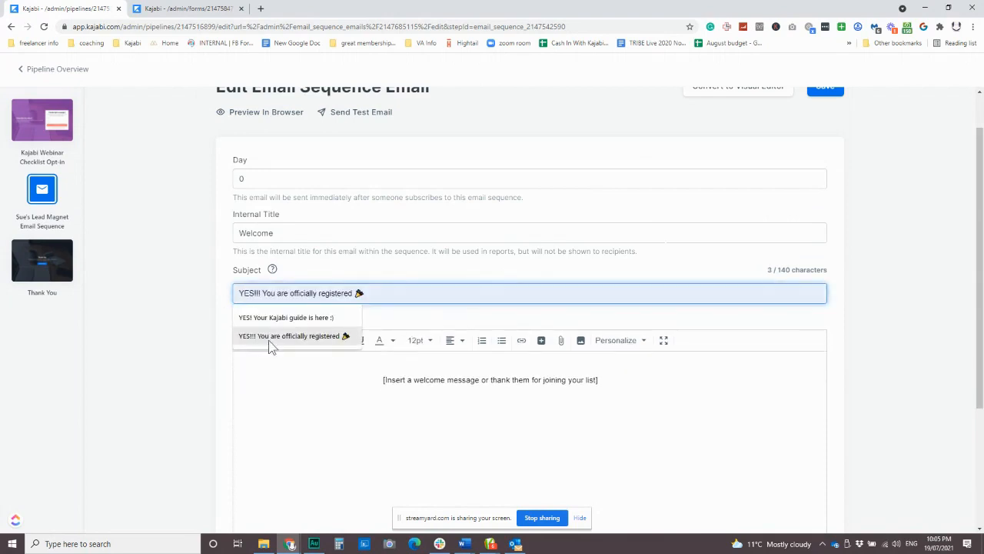
{"action": "left_click", "coordinate": [284, 316]}
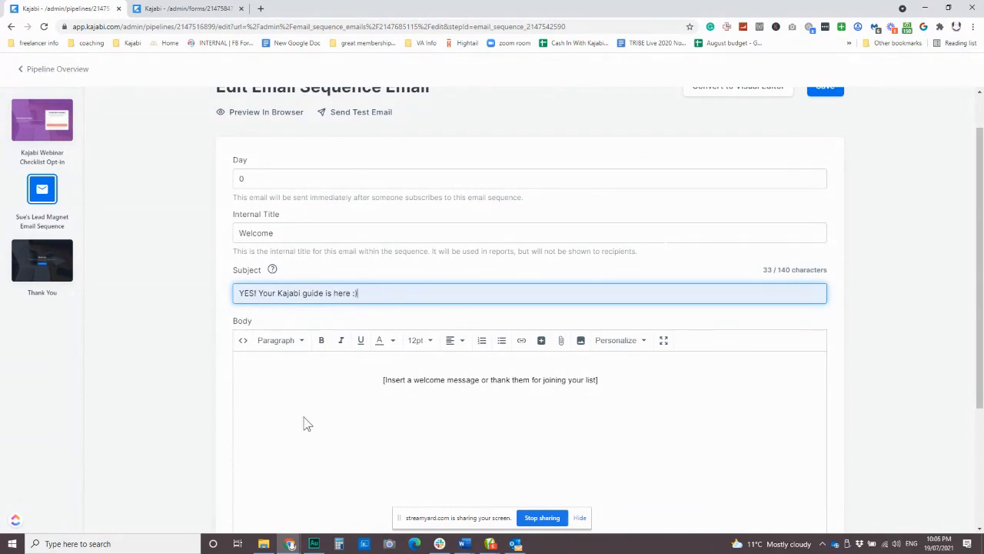
{"action": "scroll", "coordinate": [331, 420], "scroll_direction": "down", "scroll_amount": 1}
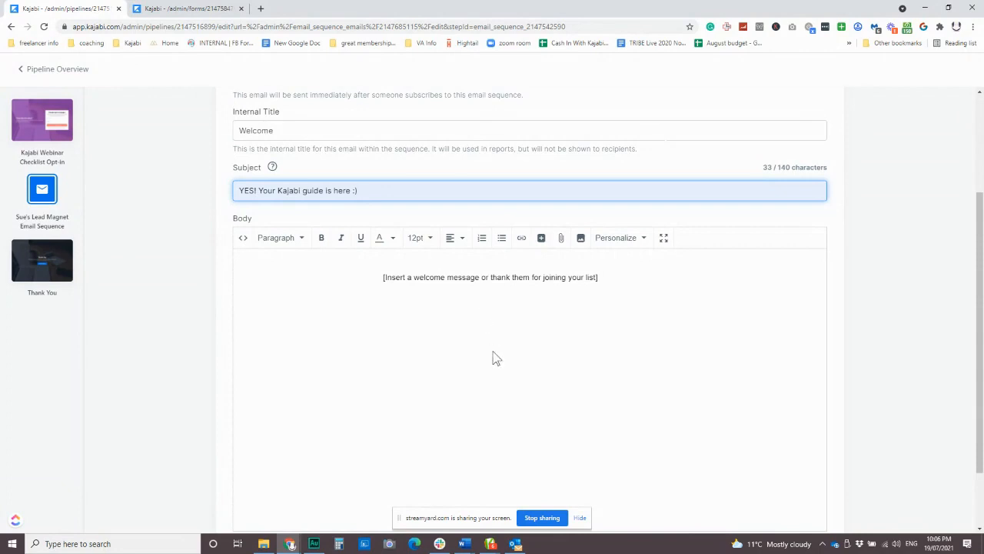
{"action": "scroll", "coordinate": [492, 358], "scroll_direction": "up", "scroll_amount": 2}
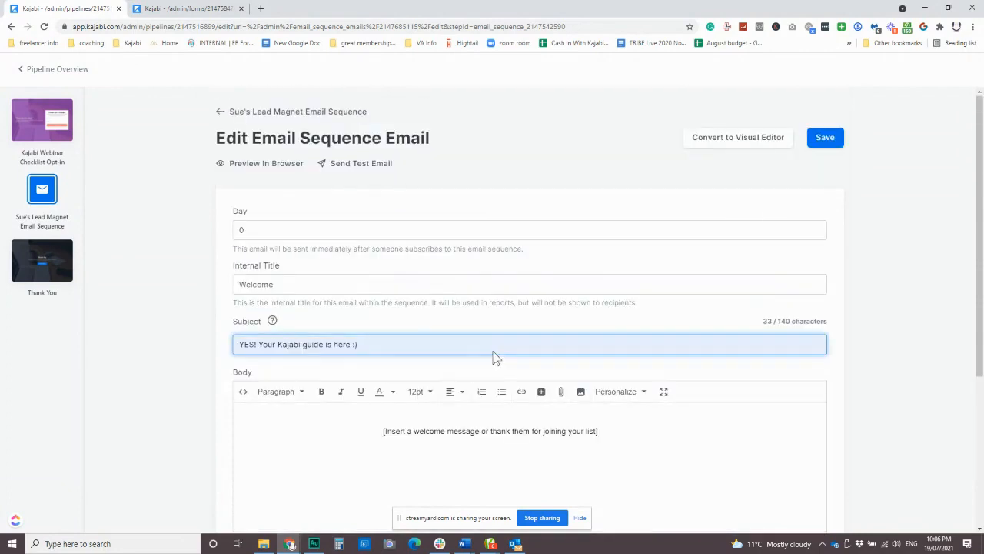
Step: Save the Welcome email, go back to the lead magnet sequence and add a new email
{"action": "left_click", "coordinate": [829, 143]}
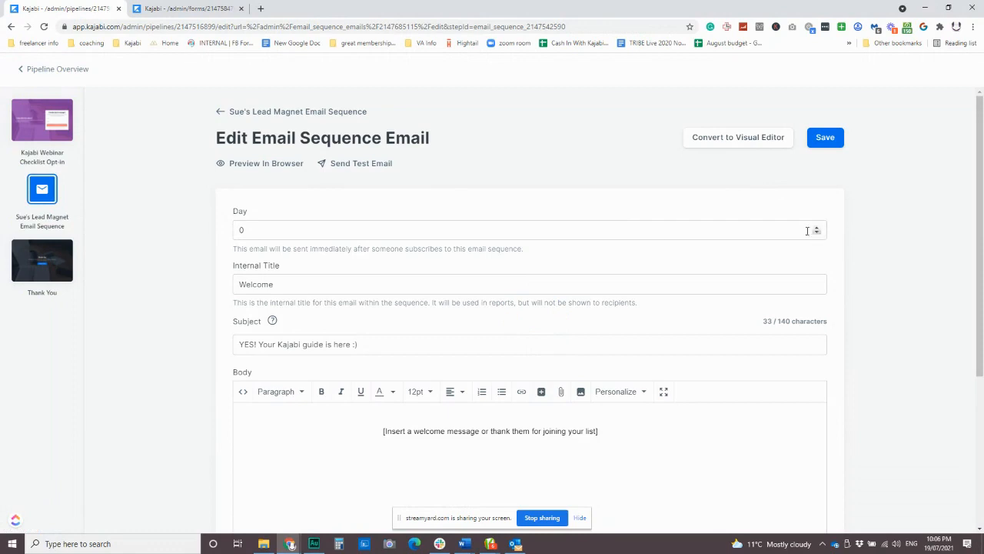
{"action": "left_click", "coordinate": [251, 117]}
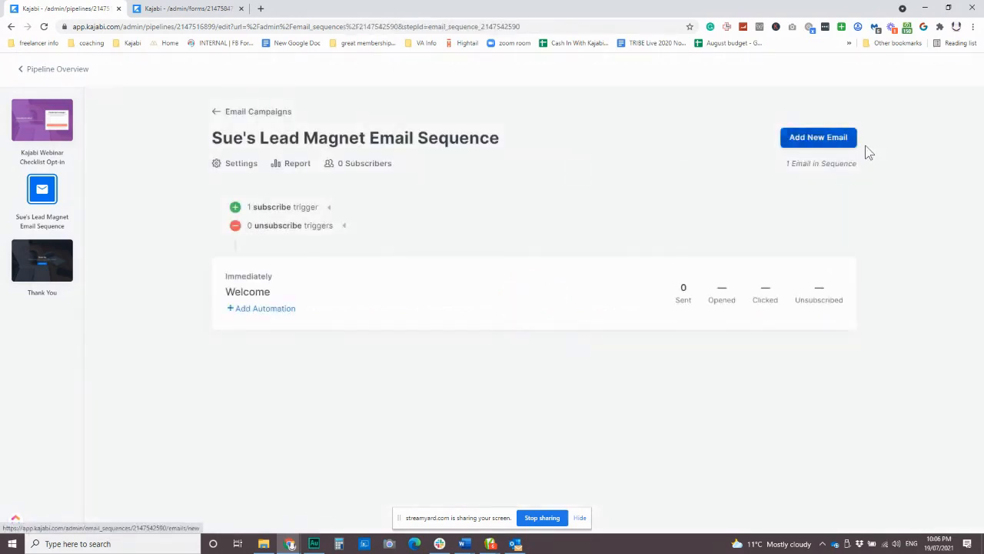
{"action": "left_click", "coordinate": [833, 141]}
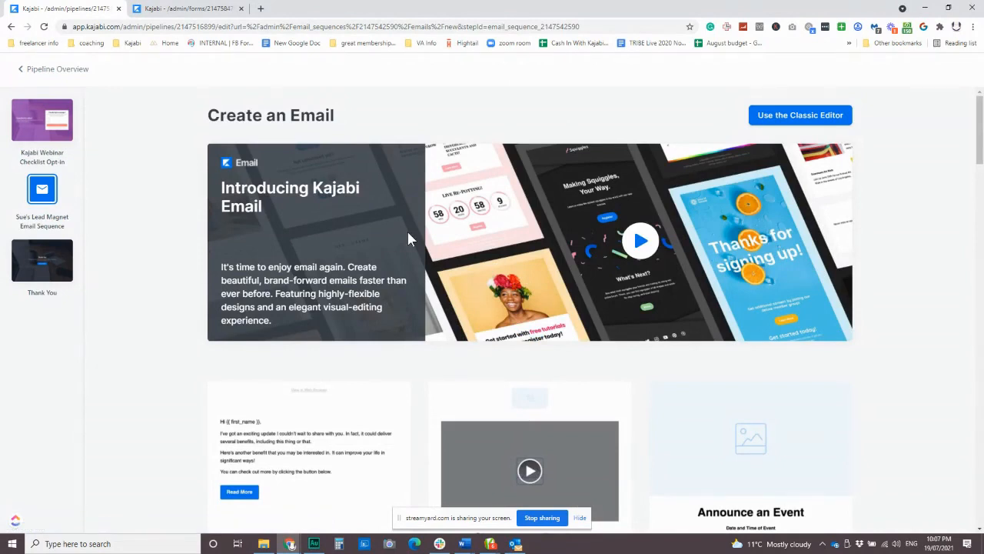
Step: Draft a classic-editor email with a 3000-day delay, then leave it unsaved for the sequence overview
{"action": "left_click", "coordinate": [807, 127]}
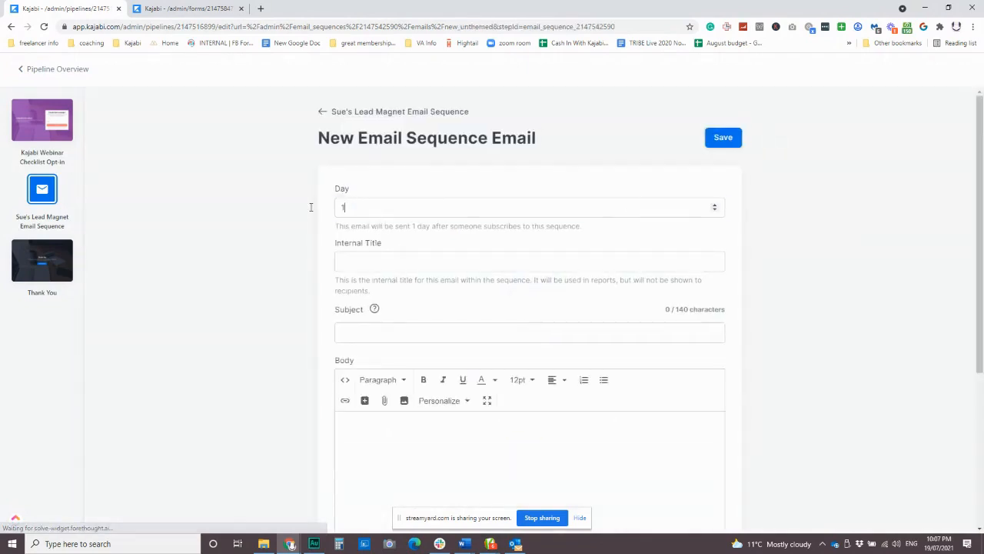
{"action": "type", "text": "100"}
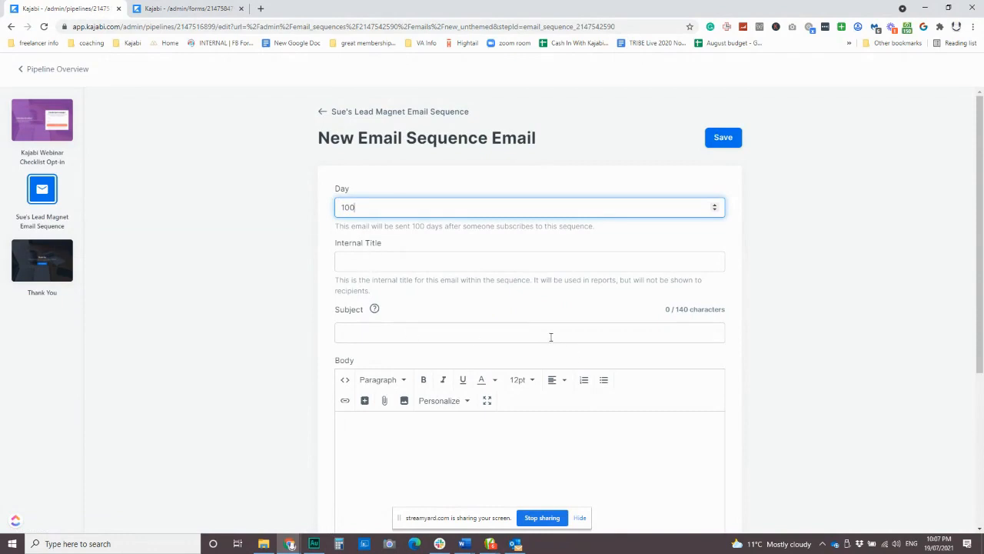
{"action": "left_click_drag", "start_coordinate": [358, 208], "coordinate": [311, 216]}
{"action": "type", "text": "3000"}
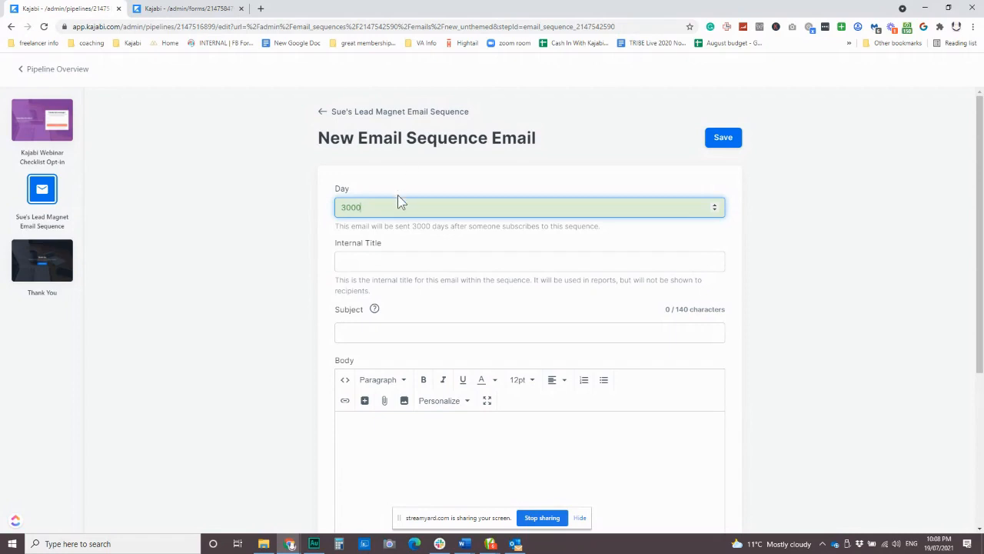
{"action": "scroll", "coordinate": [407, 227], "scroll_direction": "down", "scroll_amount": 2}
{"action": "scroll", "coordinate": [512, 317], "scroll_direction": "up", "scroll_amount": 2}
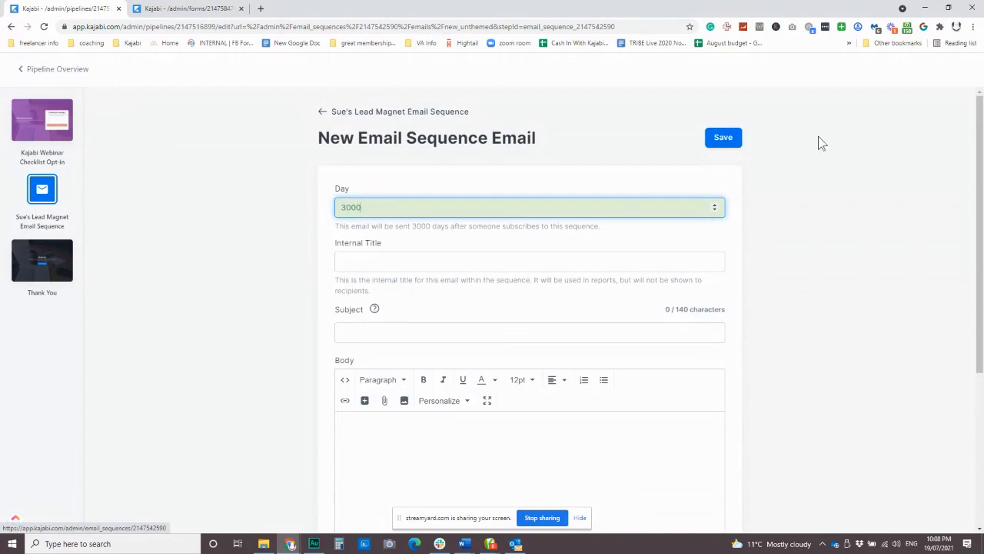
{"action": "left_click", "coordinate": [324, 112]}
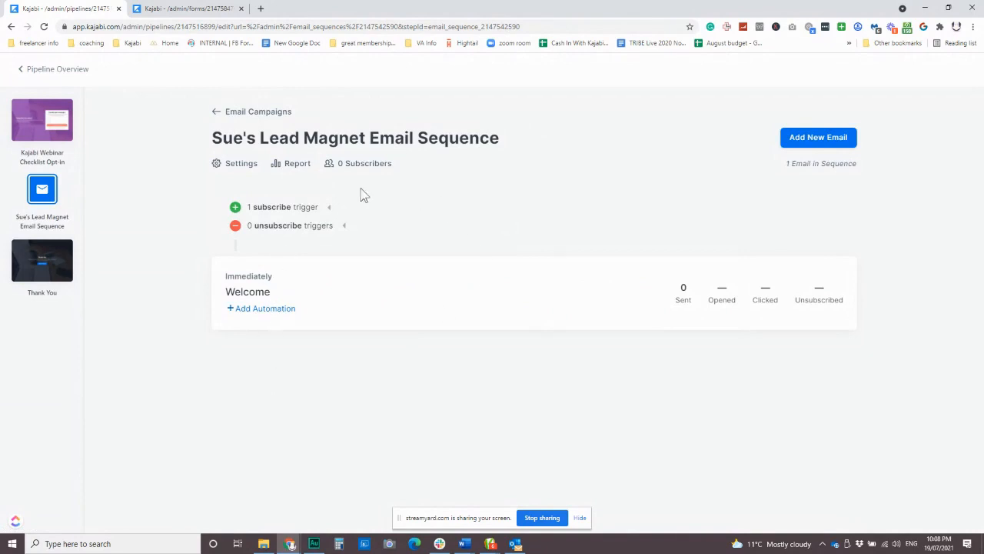
Step: Open the sequence settings and review the Exclude offers list without choosing any offer
{"action": "left_click", "coordinate": [236, 169]}
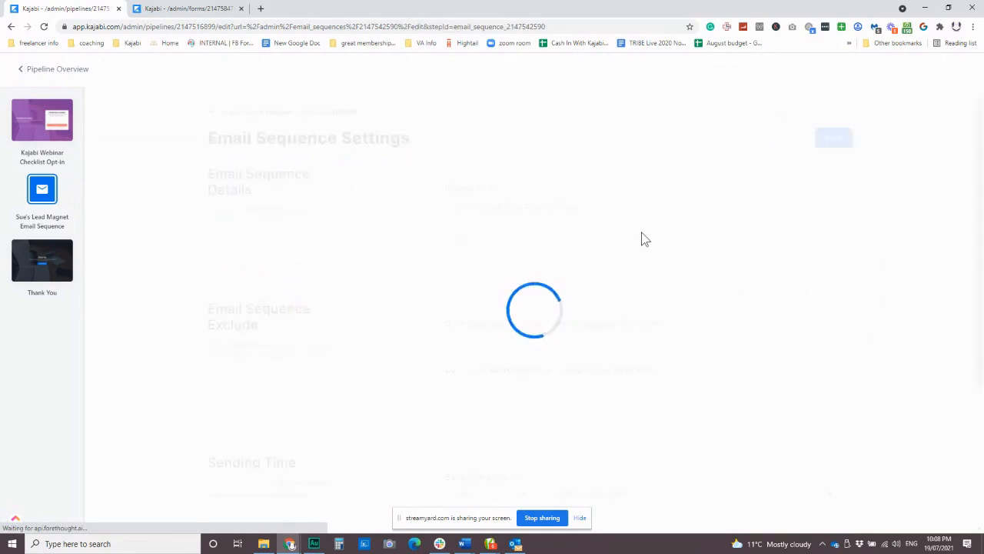
{"action": "scroll", "coordinate": [631, 248], "scroll_direction": "down", "scroll_amount": 1}
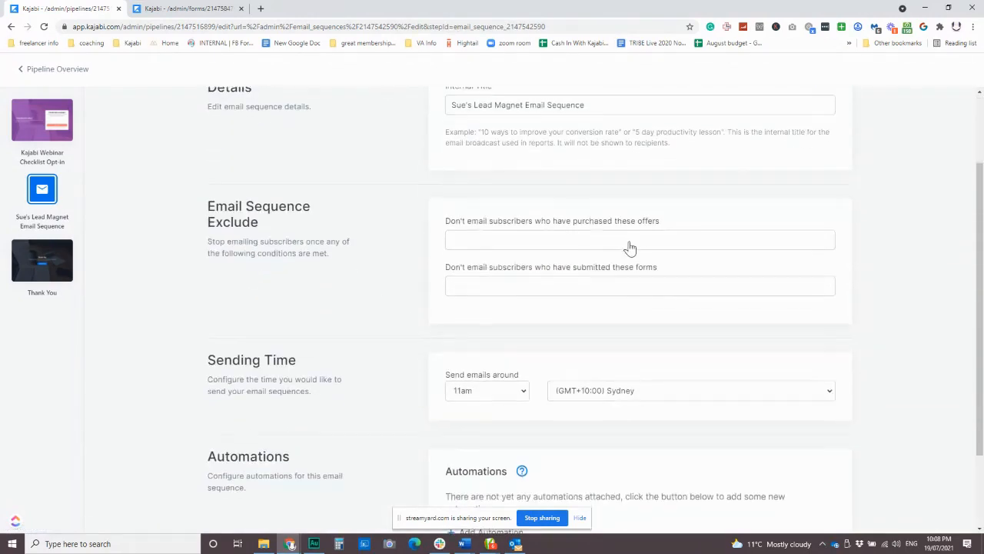
{"action": "left_click", "coordinate": [573, 246]}
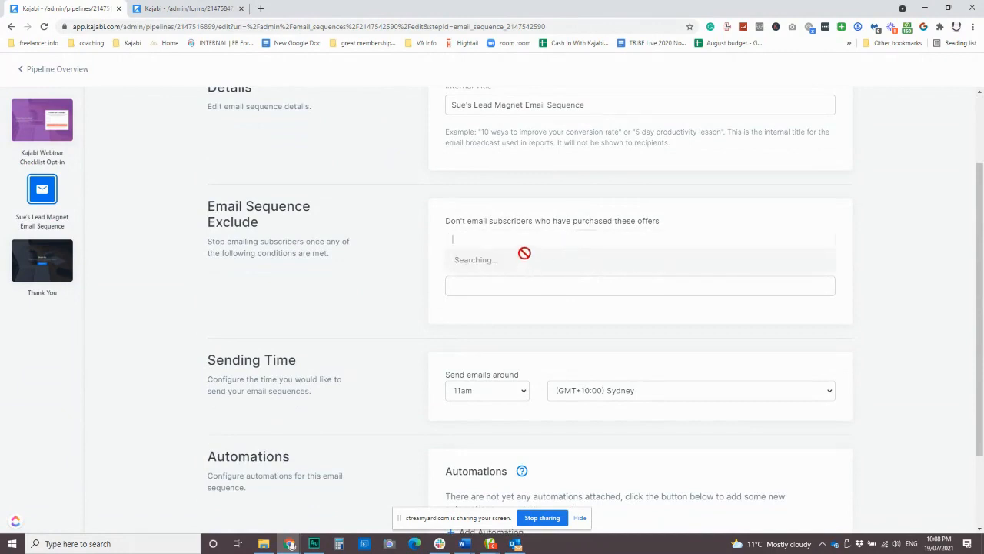
{"action": "left_click", "coordinate": [694, 220]}
Step: Start a new automation triggered when the email sequence is completed
{"action": "scroll", "coordinate": [421, 296], "scroll_direction": "down", "scroll_amount": 1}
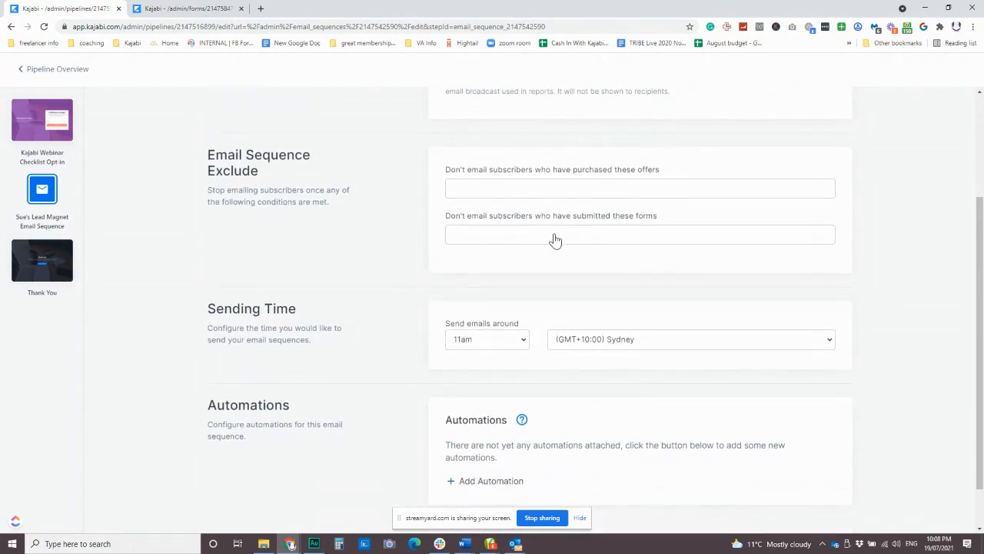
{"action": "scroll", "coordinate": [556, 241], "scroll_direction": "down", "scroll_amount": 1}
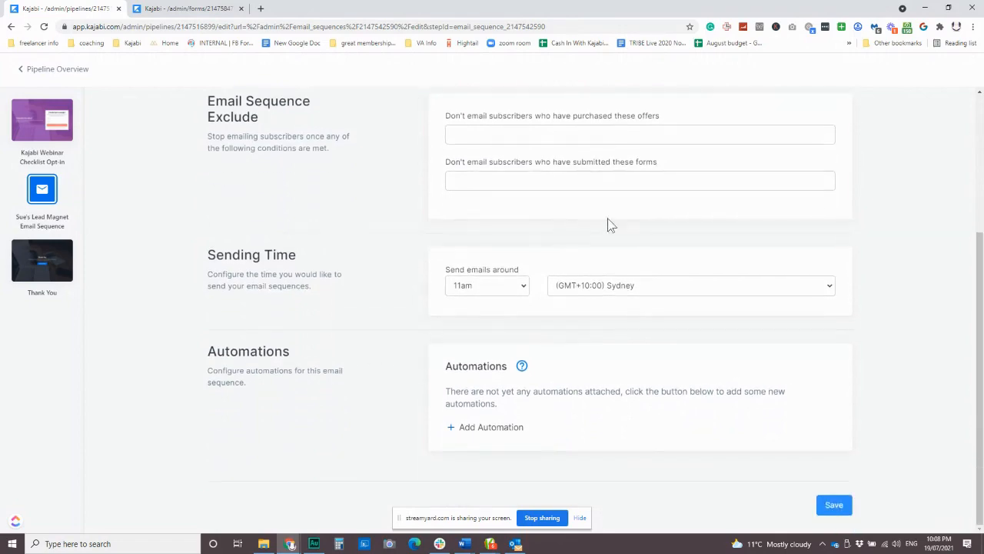
{"action": "scroll", "coordinate": [558, 419], "scroll_direction": "up", "scroll_amount": 4}
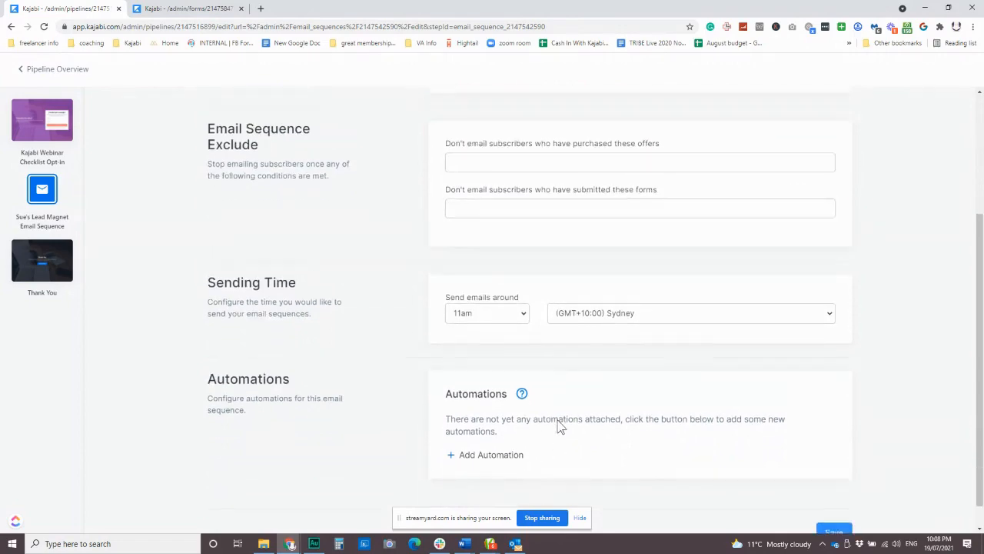
{"action": "scroll", "coordinate": [561, 426], "scroll_direction": "down", "scroll_amount": 4}
{"action": "scroll", "coordinate": [557, 418], "scroll_direction": "up", "scroll_amount": 3}
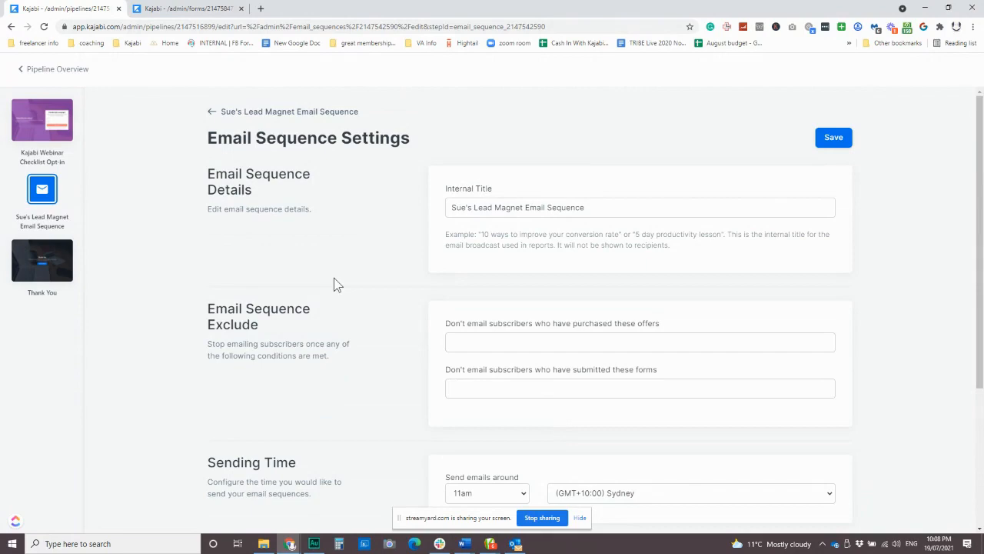
{"action": "scroll", "coordinate": [339, 289], "scroll_direction": "down", "scroll_amount": 3}
{"action": "left_click", "coordinate": [507, 425]}
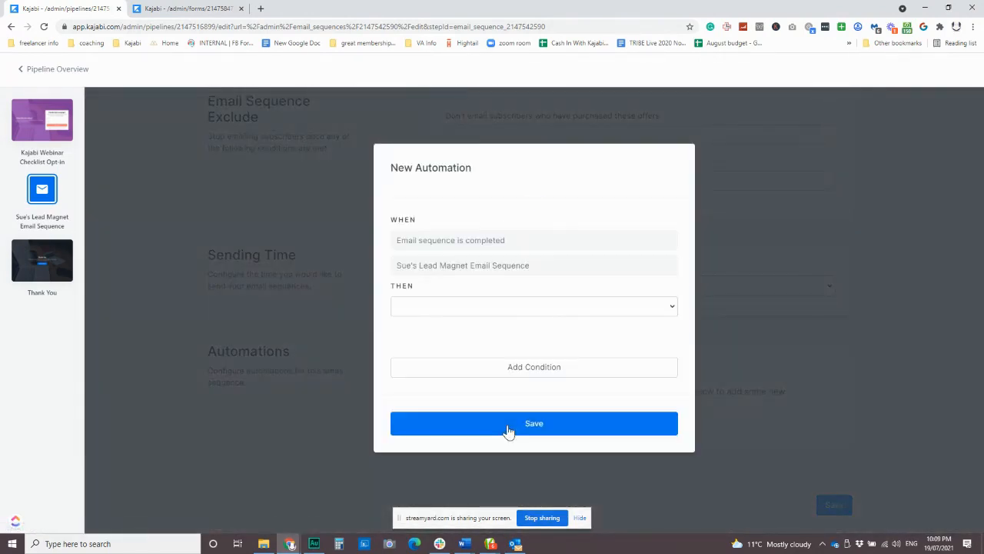
Step: Set the automation action to Subscribe to an email sequence, then discard it and return to the settings
{"action": "left_click", "coordinate": [534, 307]}
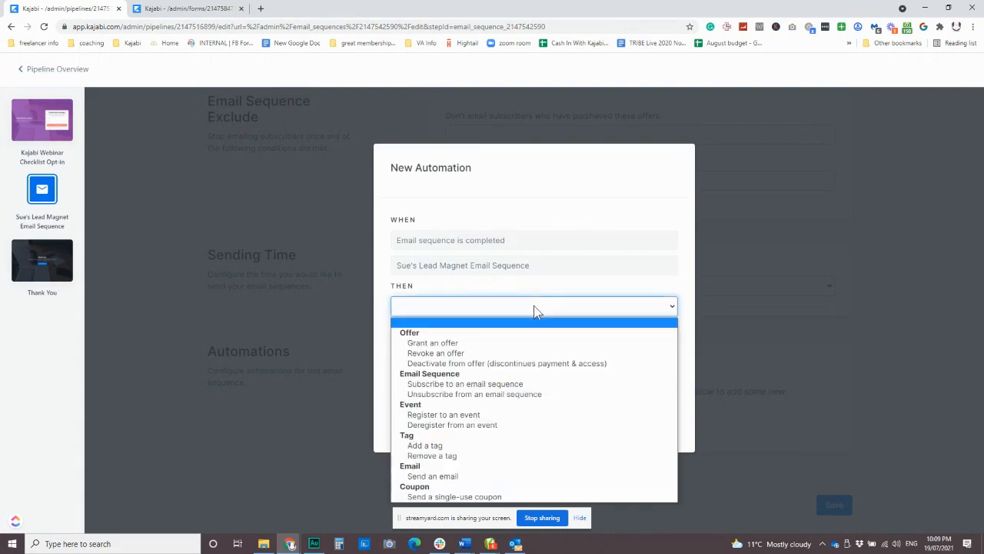
{"action": "left_click", "coordinate": [502, 385]}
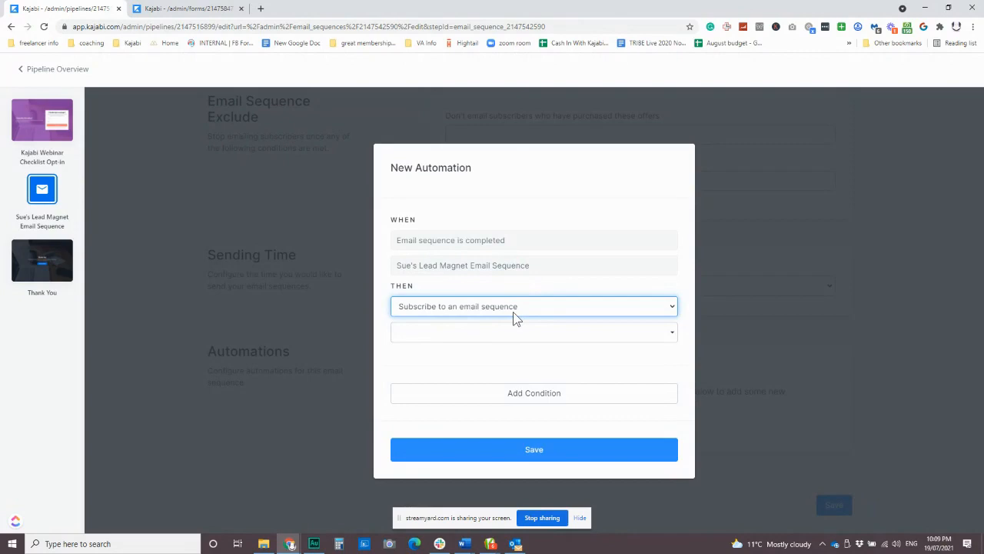
{"action": "left_click", "coordinate": [422, 129]}
{"action": "scroll", "coordinate": [410, 378], "scroll_direction": "up", "scroll_amount": 3}
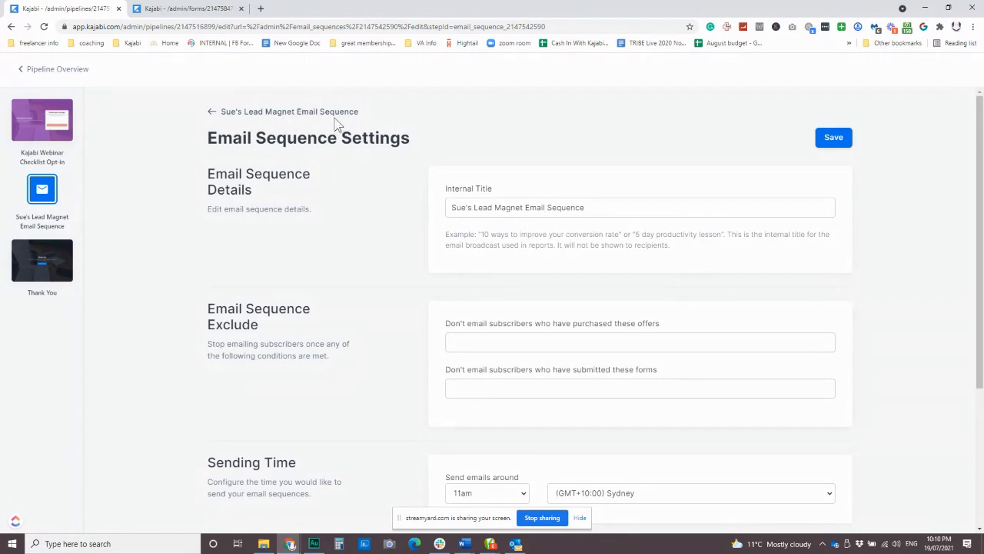
Step: Go back via the sequence and Email Campaigns, then open the pipeline's Thank You page
{"action": "left_click", "coordinate": [277, 113]}
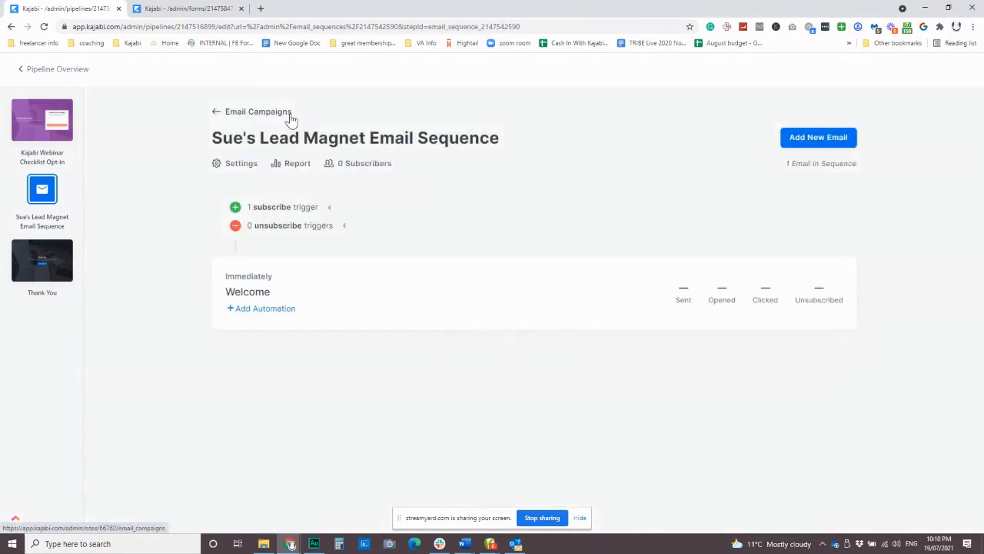
{"action": "left_click", "coordinate": [245, 115]}
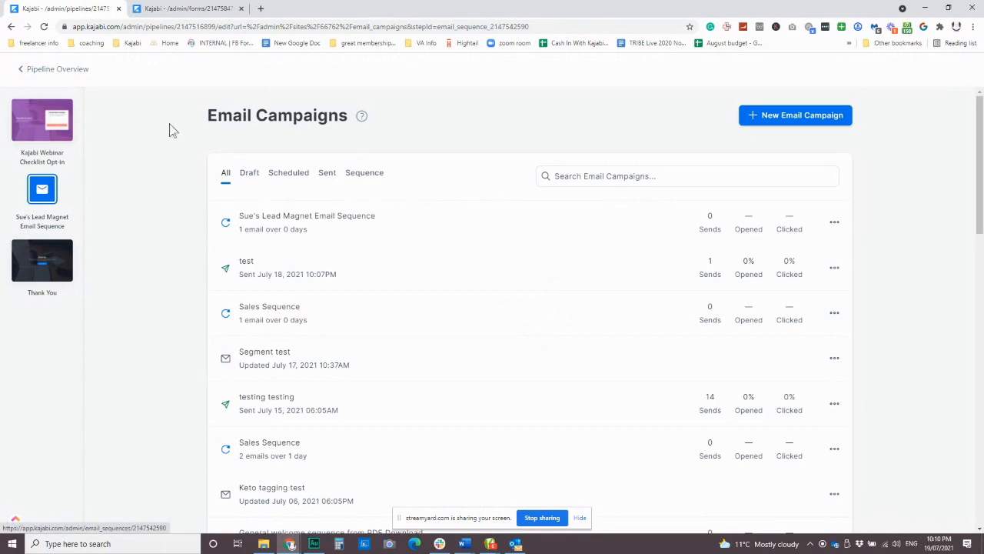
{"action": "left_click", "coordinate": [44, 261]}
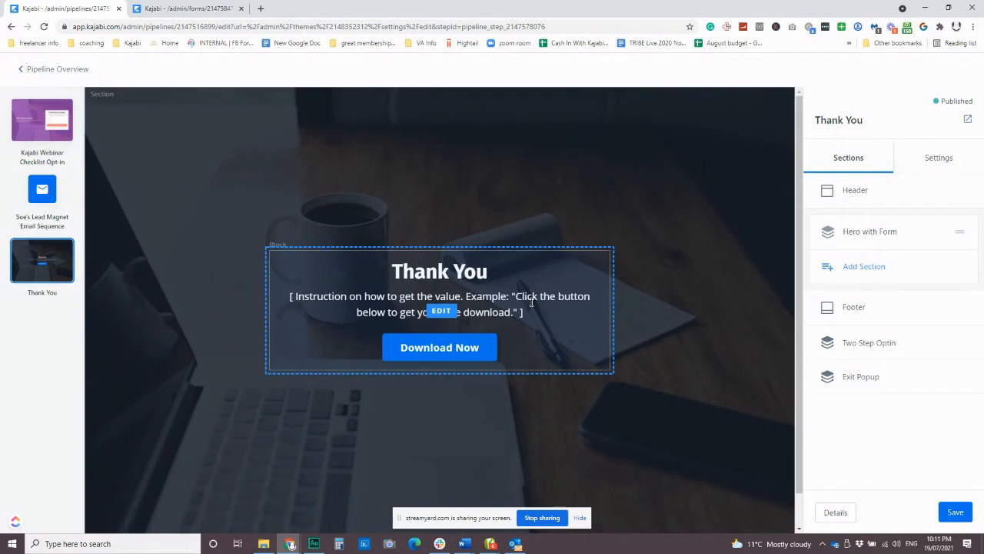
Step: Show the addable section types such as Text, Call to Action and Hero
{"action": "left_click", "coordinate": [854, 268]}
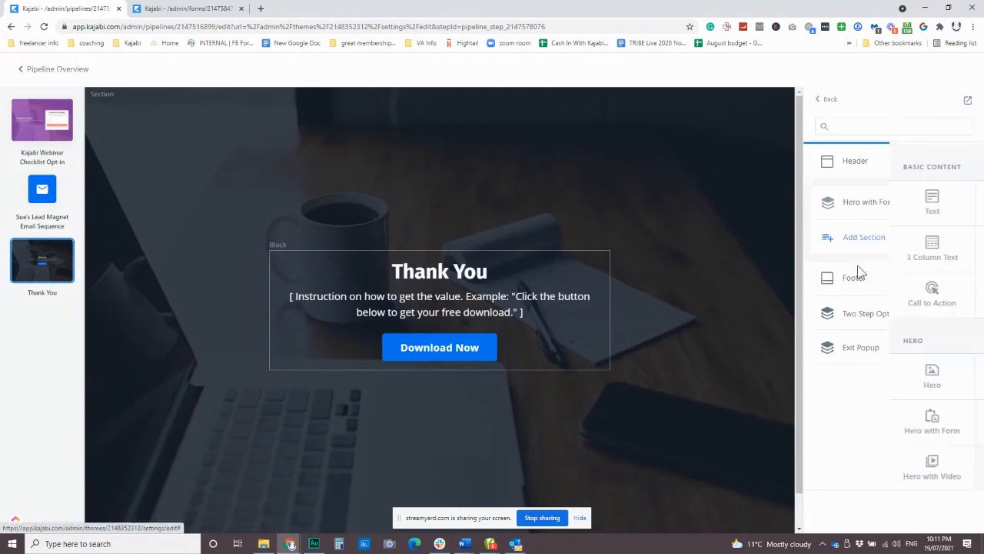
{"action": "scroll", "coordinate": [870, 333], "scroll_direction": "down", "scroll_amount": 3}
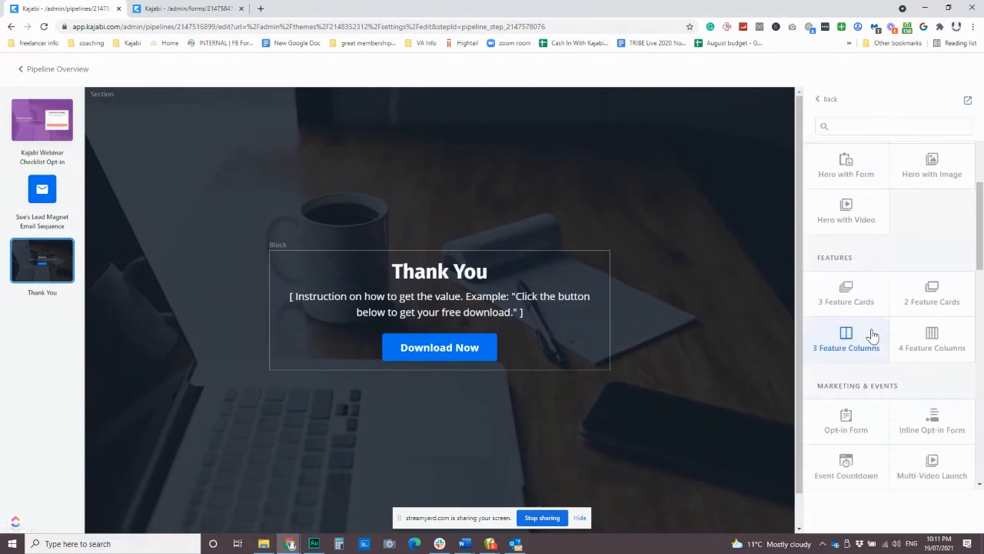
{"action": "scroll", "coordinate": [869, 350], "scroll_direction": "down", "scroll_amount": 5}
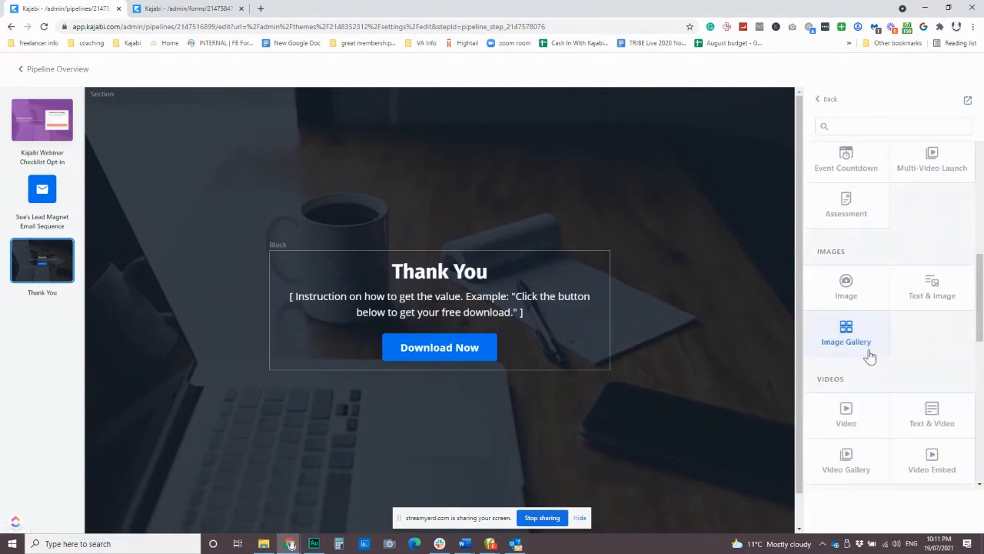
{"action": "scroll", "coordinate": [870, 355], "scroll_direction": "down", "scroll_amount": 1}
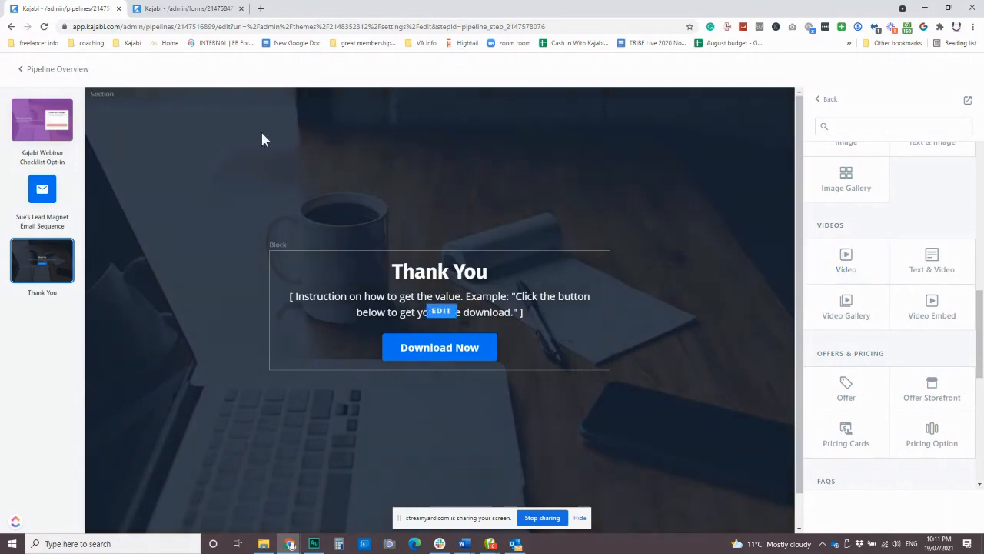
{"action": "scroll", "coordinate": [893, 284], "scroll_direction": "up", "scroll_amount": 10}
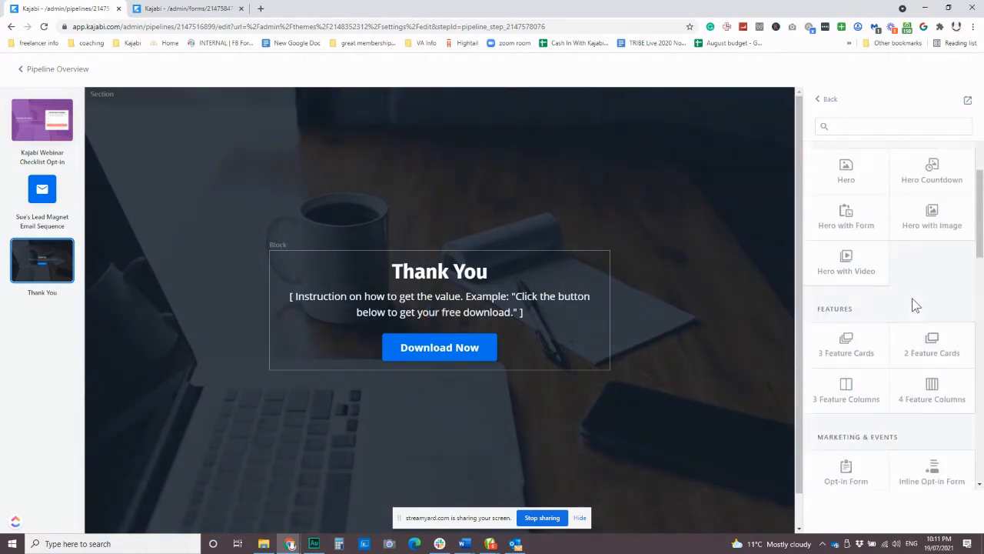
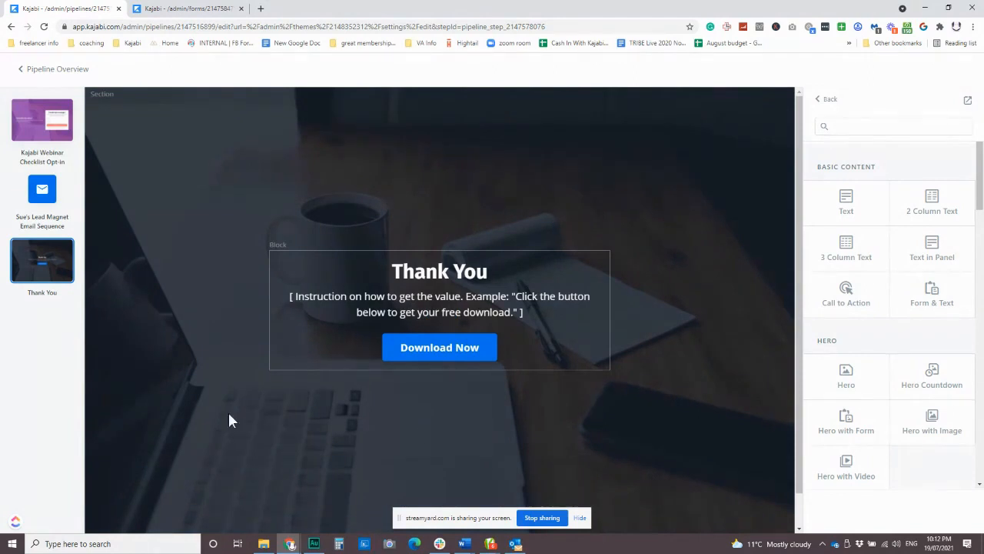
Step: Give the hero section a blue background colour with lowered alpha over the desk photo
{"action": "scroll", "coordinate": [431, 415], "scroll_direction": "down", "scroll_amount": 1}
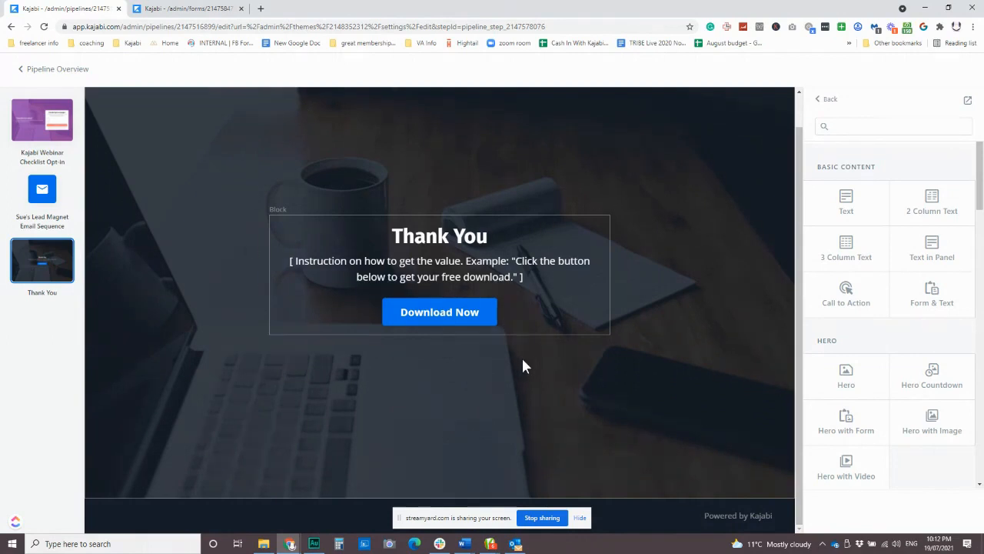
{"action": "left_click", "coordinate": [674, 366]}
{"action": "scroll", "coordinate": [953, 372], "scroll_direction": "down", "scroll_amount": 4}
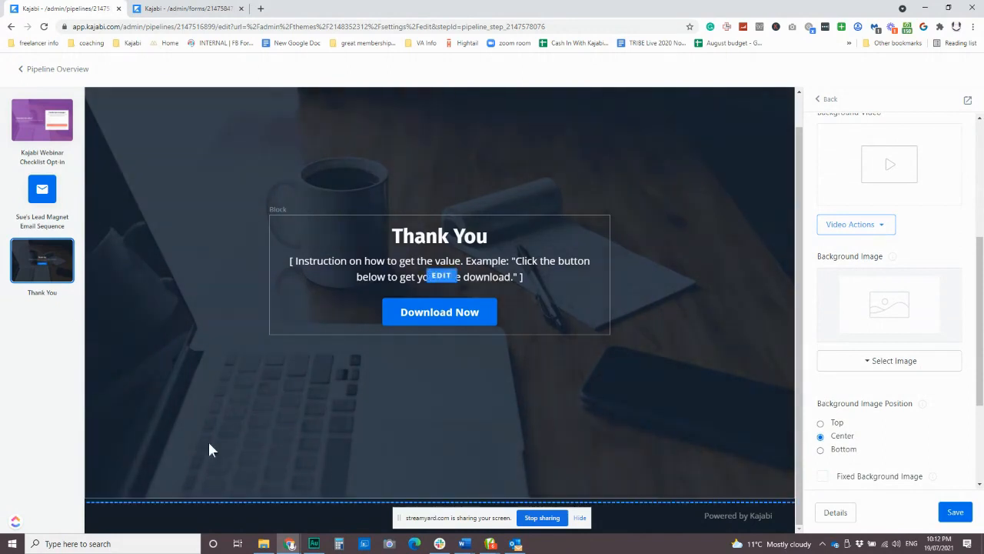
{"action": "scroll", "coordinate": [918, 410], "scroll_direction": "down", "scroll_amount": 2}
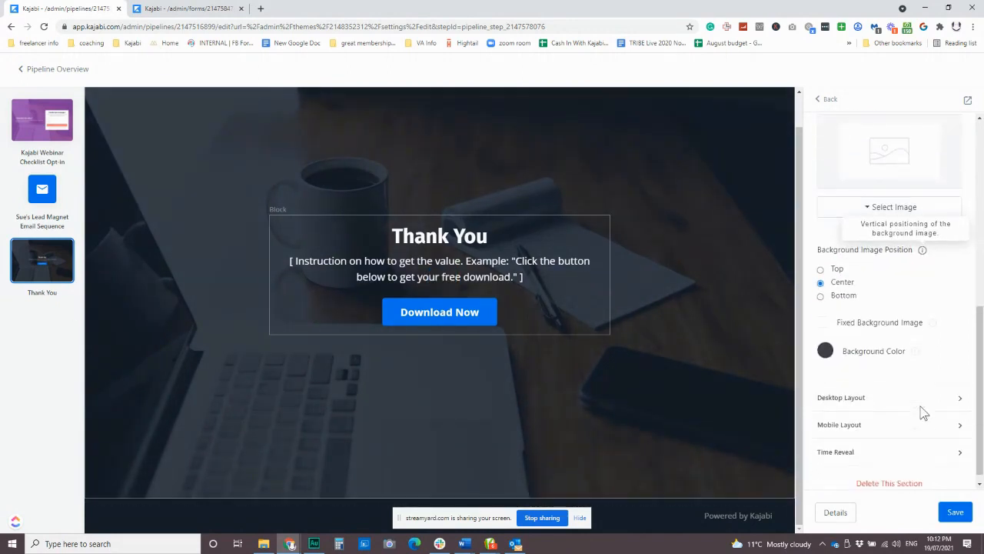
{"action": "left_click", "coordinate": [825, 352]}
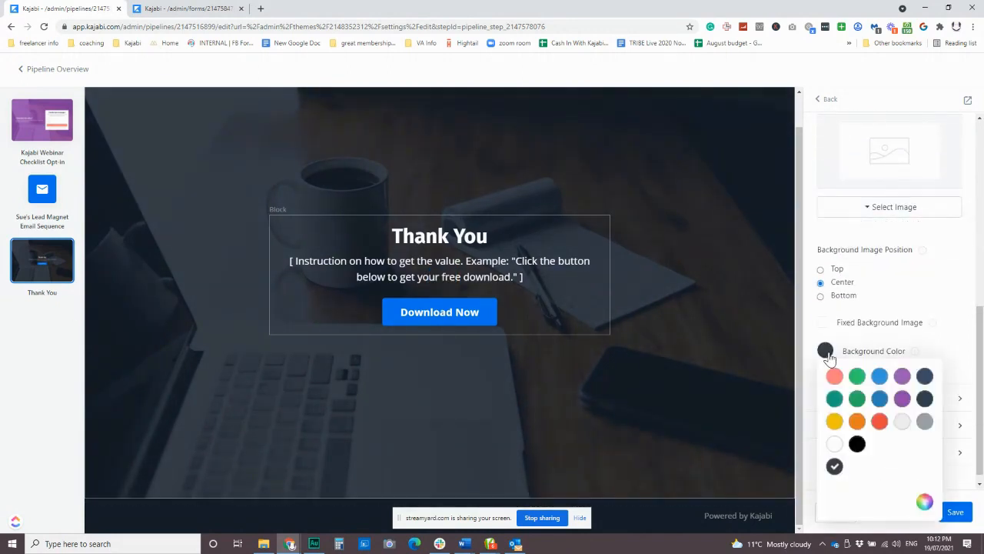
{"action": "left_click", "coordinate": [879, 397]}
{"action": "left_click", "coordinate": [926, 501]}
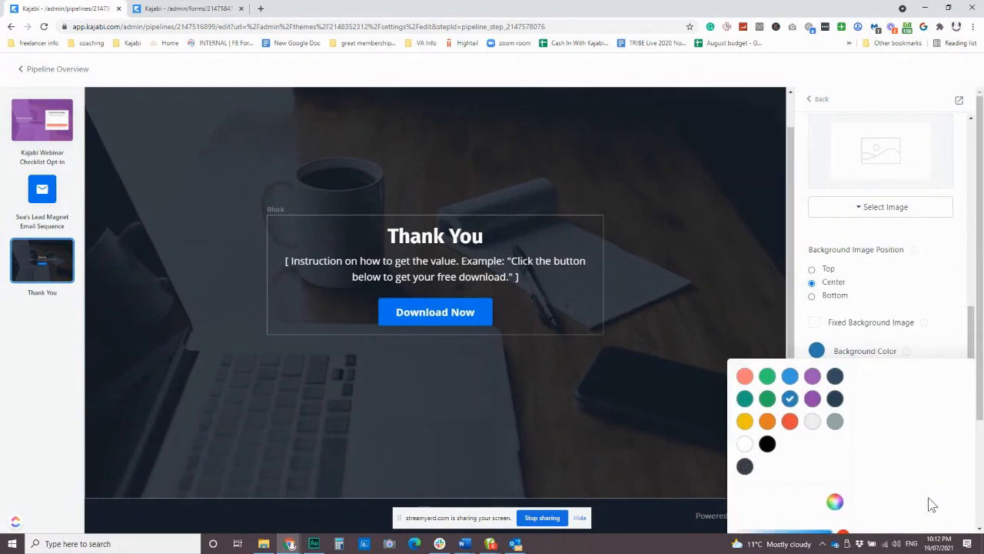
{"action": "scroll", "coordinate": [884, 379], "scroll_direction": "down", "scroll_amount": 2}
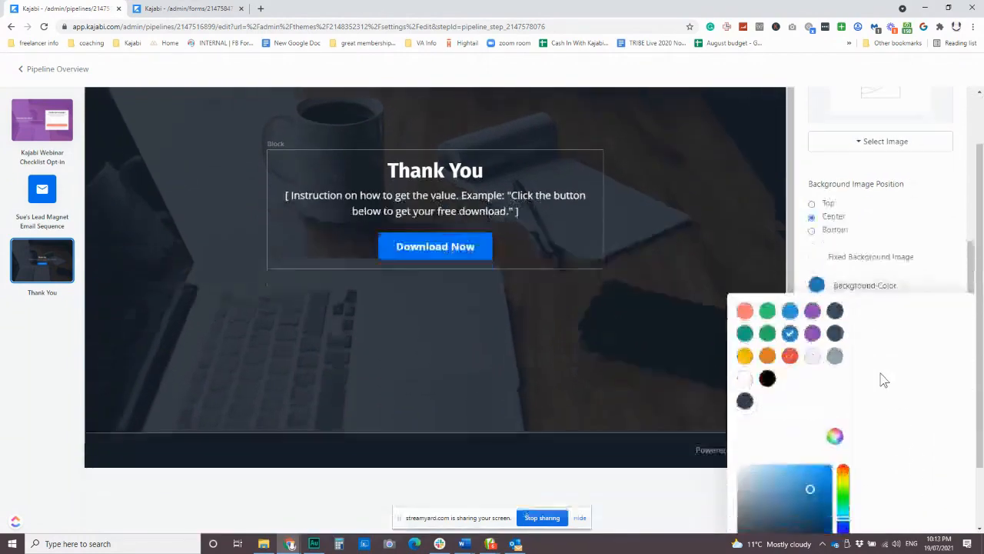
{"action": "left_click_drag", "start_coordinate": [851, 498], "coordinate": [833, 500]}
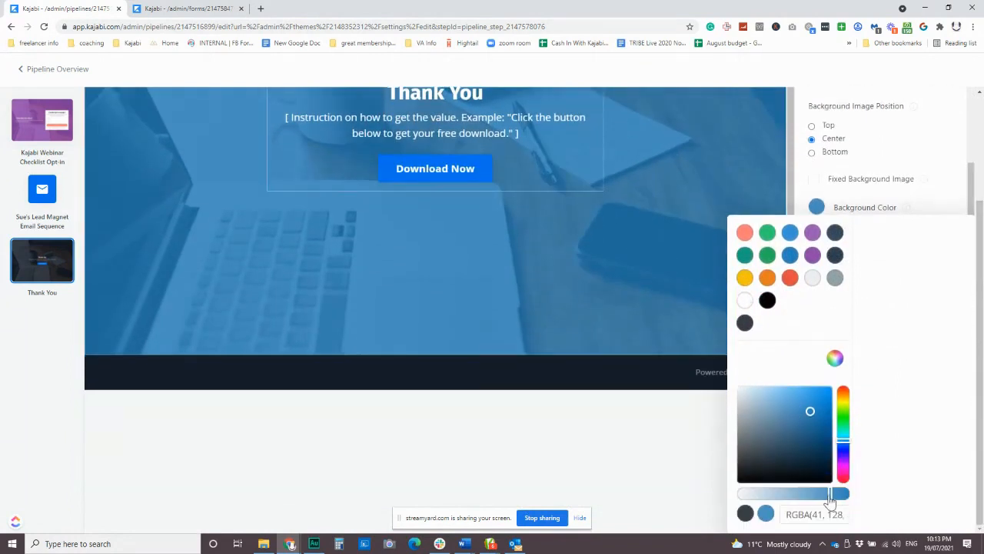
{"action": "mouse_move", "coordinate": [830, 502]}
{"action": "left_mouse_down"}
{"action": "mouse_move", "coordinate": [848, 501]}
{"action": "mouse_move", "coordinate": [753, 501]}
{"action": "mouse_move", "coordinate": [846, 499]}
{"action": "left_mouse_up"}
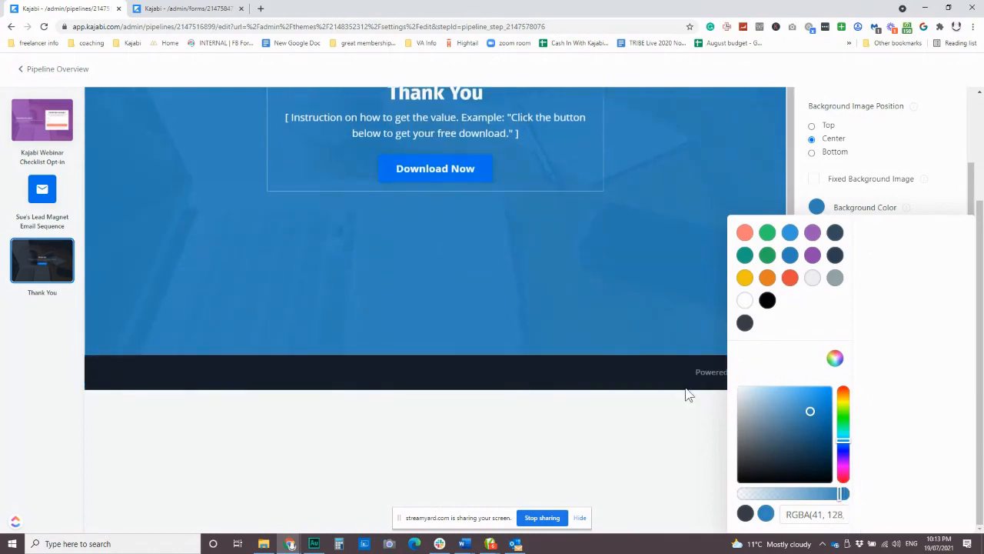
{"action": "scroll", "coordinate": [655, 367], "scroll_direction": "up", "scroll_amount": 1}
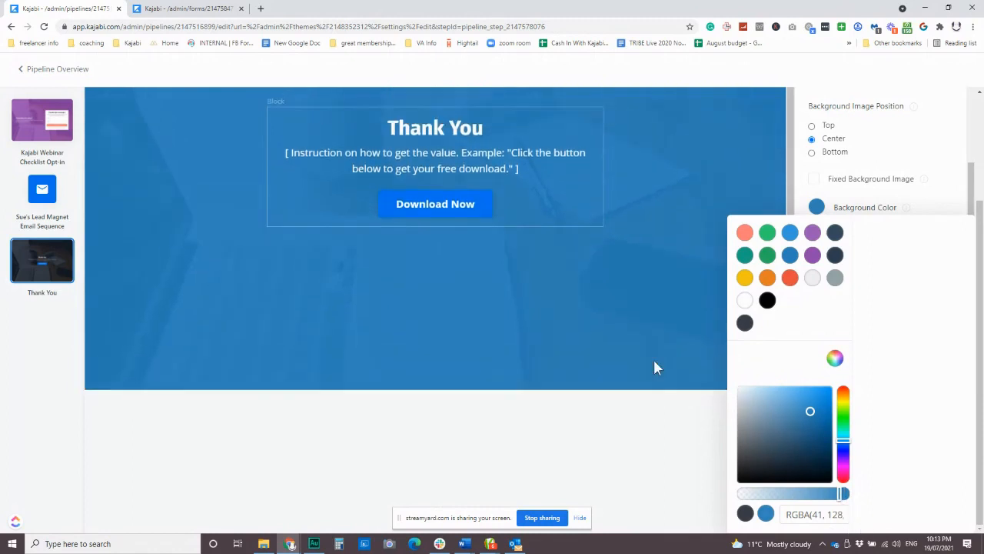
{"action": "left_click", "coordinate": [935, 127]}
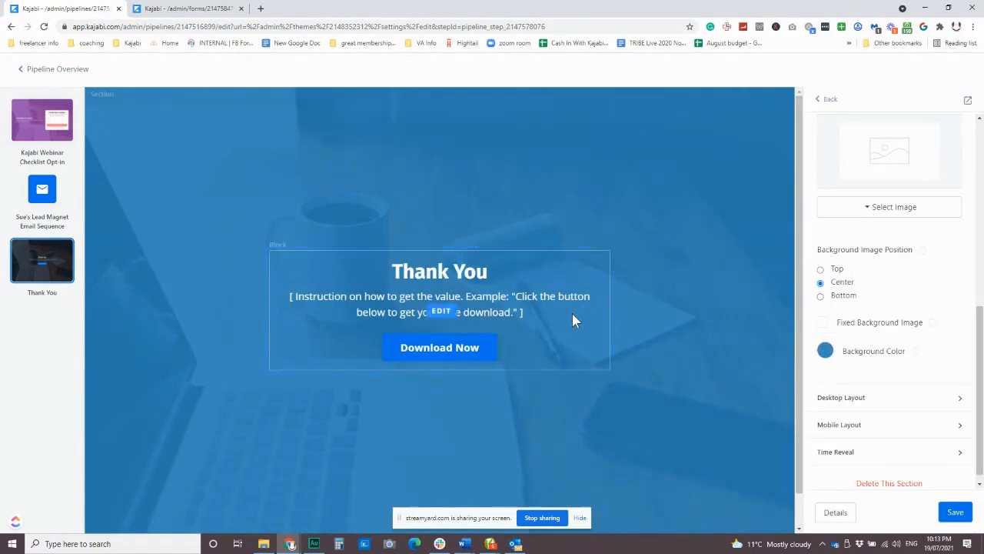
Step: Try a dark navy, then a more transparent grey background for the Thank You block
{"action": "left_click", "coordinate": [585, 274]}
{"action": "scroll", "coordinate": [882, 433], "scroll_direction": "down", "scroll_amount": 2}
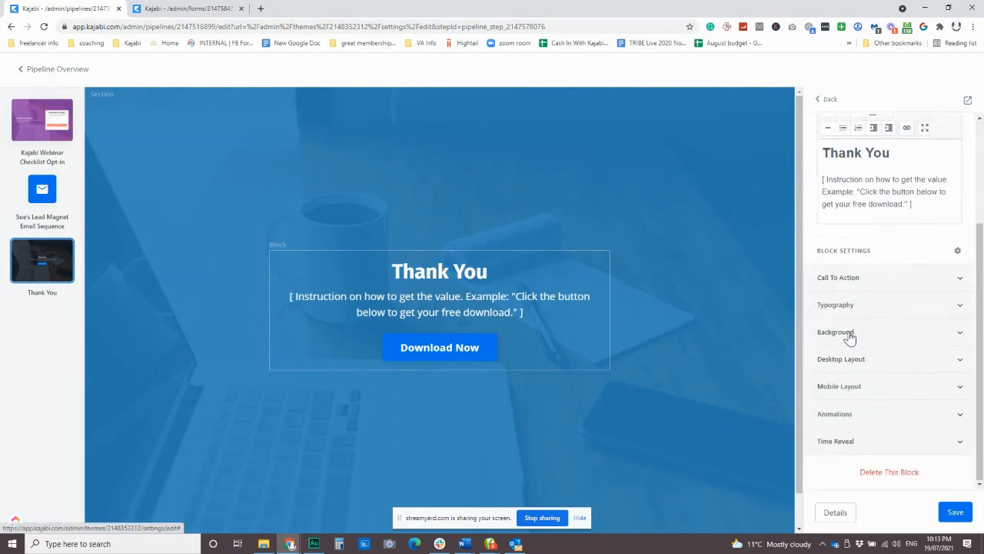
{"action": "left_click", "coordinate": [849, 336]}
{"action": "scroll", "coordinate": [861, 369], "scroll_direction": "down", "scroll_amount": 2}
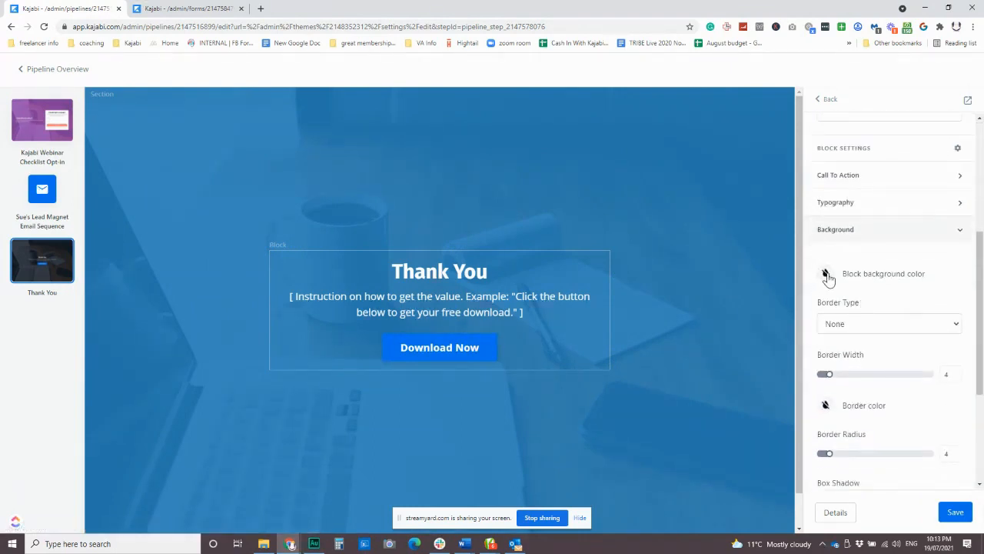
{"action": "left_click", "coordinate": [826, 275]}
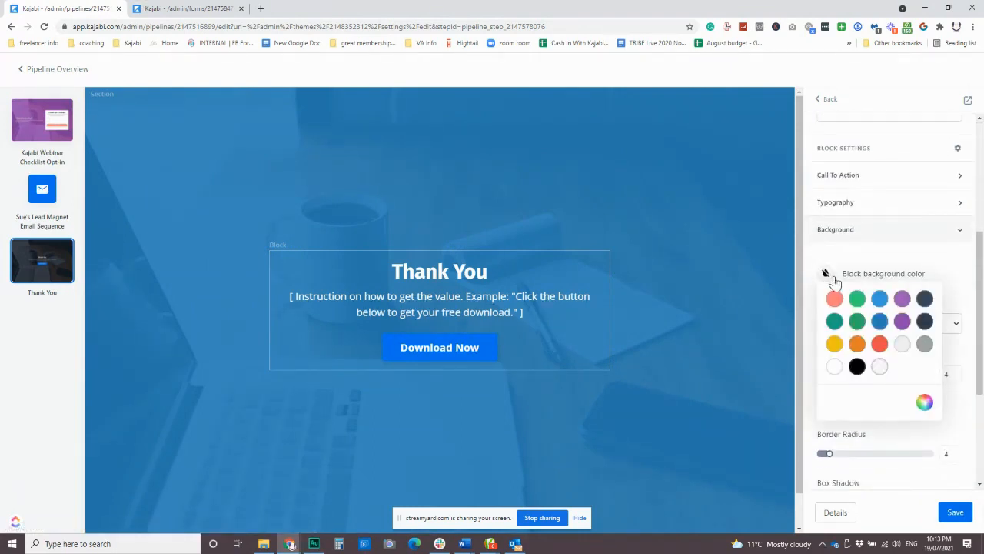
{"action": "left_click", "coordinate": [926, 327]}
{"action": "left_click", "coordinate": [925, 404]}
{"action": "left_click", "coordinate": [836, 344]}
{"action": "scroll", "coordinate": [827, 462], "scroll_direction": "down", "scroll_amount": 1}
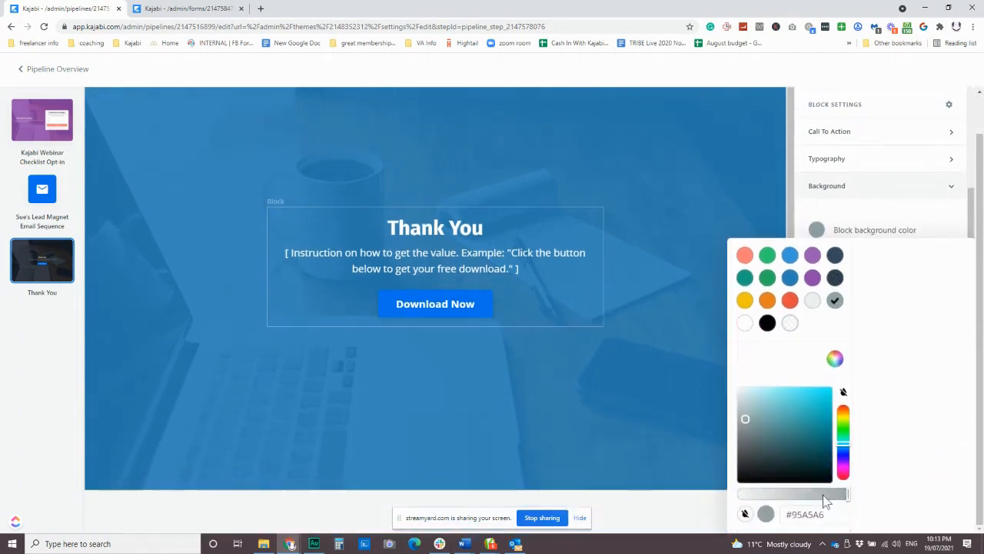
{"action": "left_click_drag", "start_coordinate": [847, 494], "coordinate": [755, 498]}
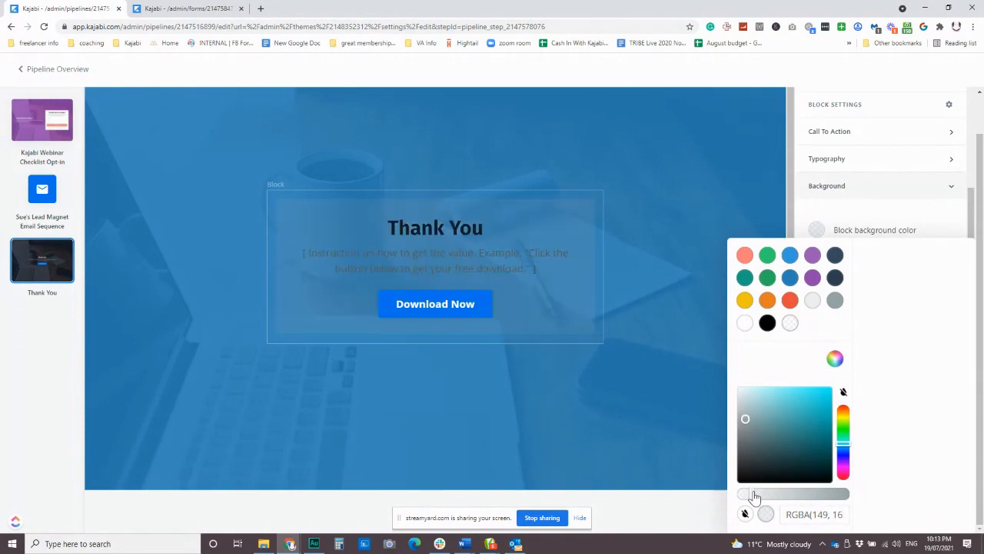
Step: Switch the block background to white and set it to a low, semi-transparent opacity
{"action": "left_click", "coordinate": [744, 323]}
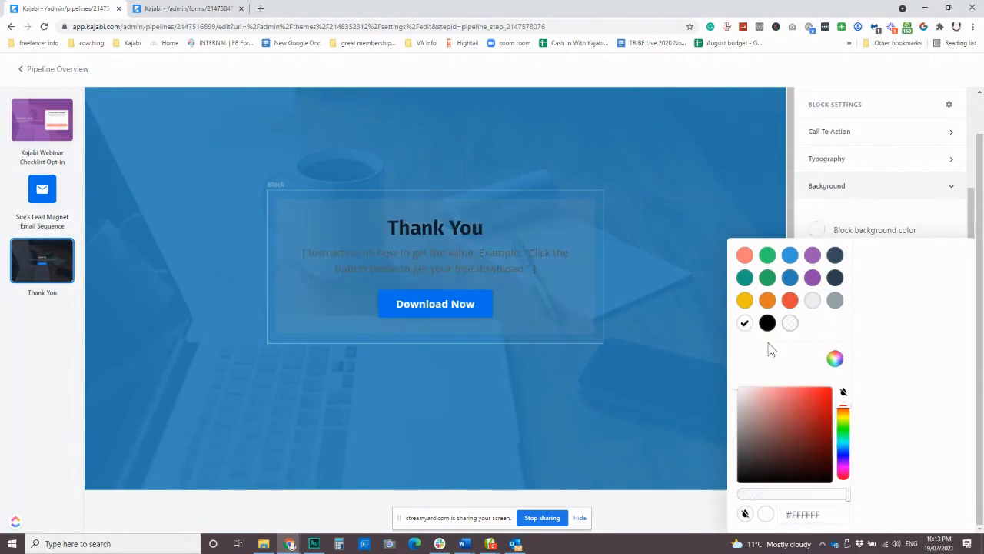
{"action": "left_click_drag", "start_coordinate": [846, 498], "coordinate": [762, 499]}
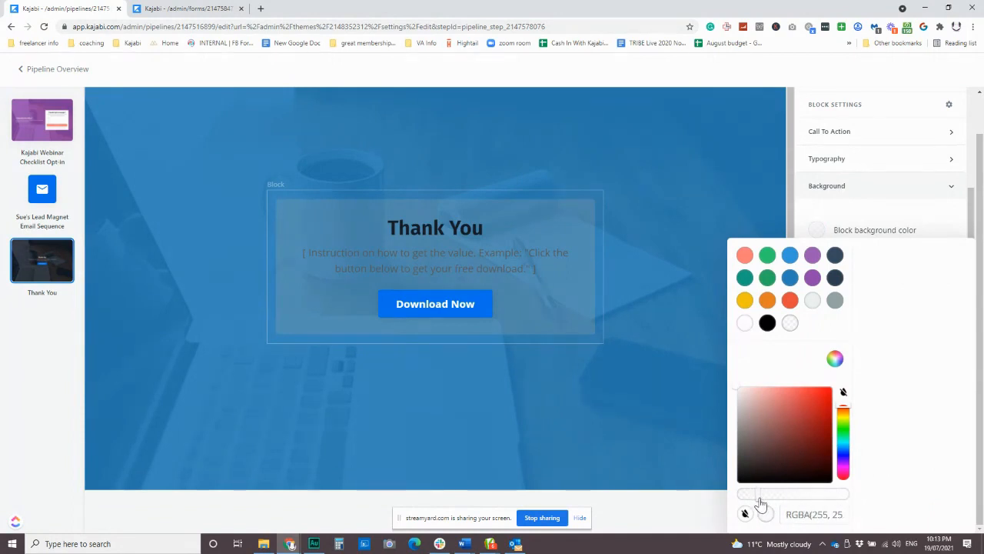
{"action": "left_click_drag", "start_coordinate": [759, 503], "coordinate": [796, 499]}
{"action": "left_click", "coordinate": [839, 215]}
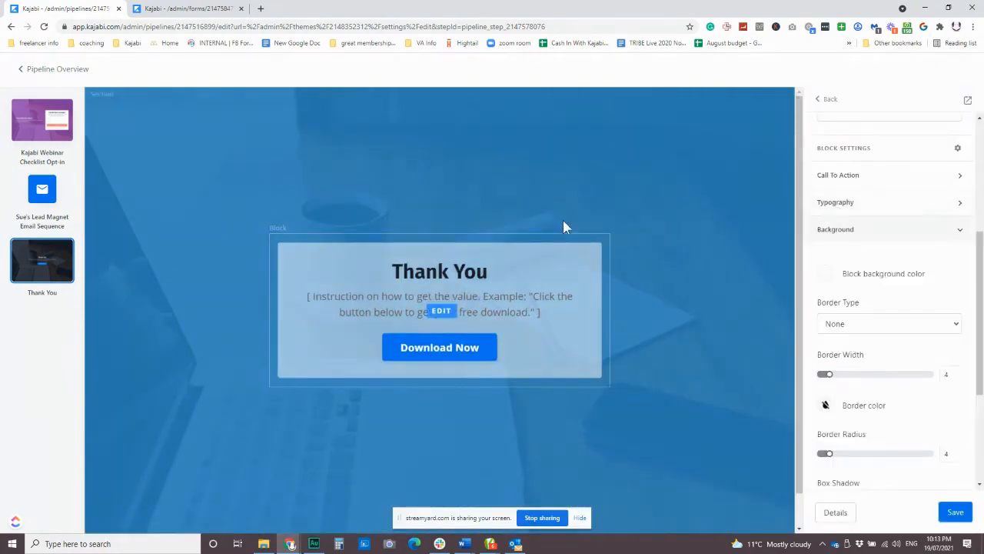
Step: Make the Download Now button's background coral, then return to the section settings
{"action": "left_click", "coordinate": [479, 358]}
{"action": "scroll", "coordinate": [930, 421], "scroll_direction": "down", "scroll_amount": 10}
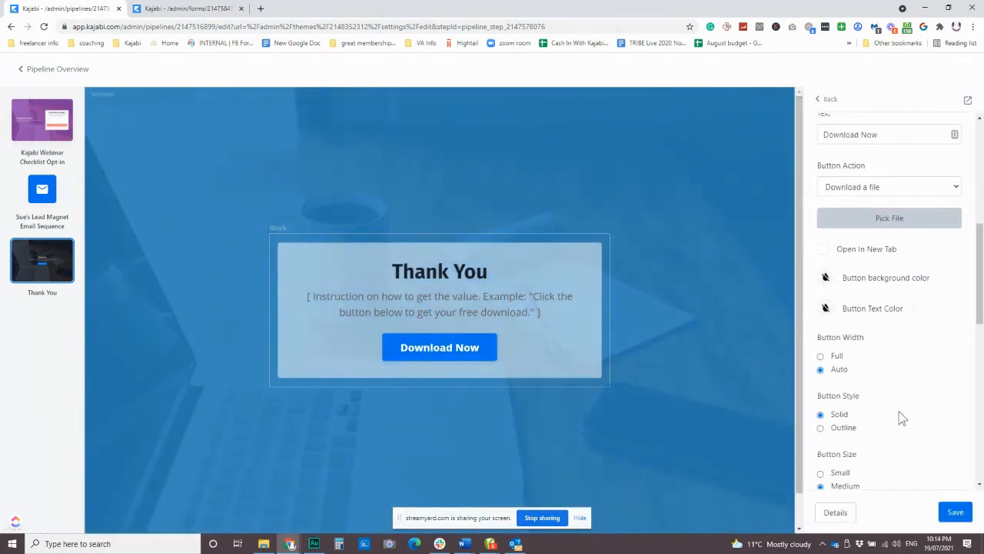
{"action": "scroll", "coordinate": [888, 396], "scroll_direction": "down", "scroll_amount": 3}
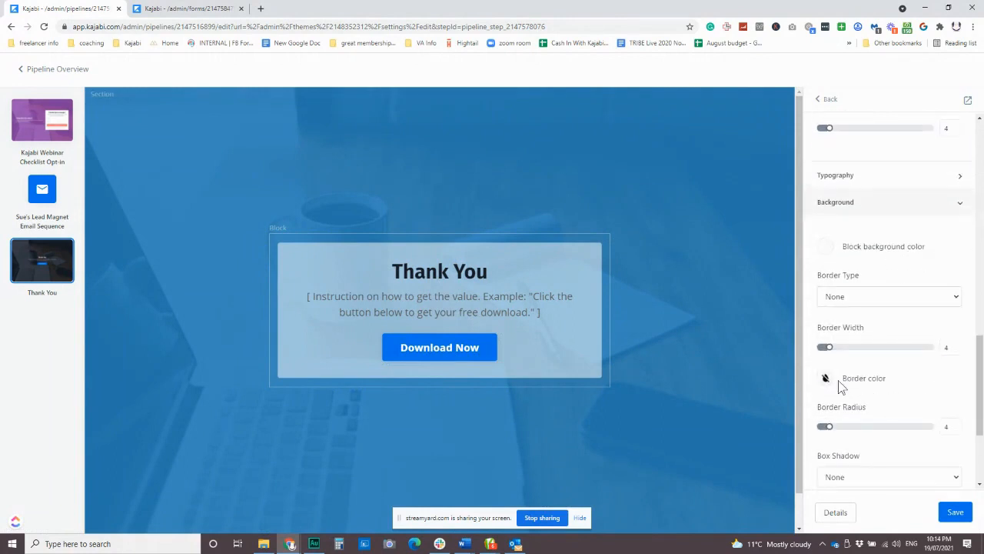
{"action": "scroll", "coordinate": [882, 398], "scroll_direction": "up", "scroll_amount": 3}
{"action": "scroll", "coordinate": [882, 398], "scroll_direction": "up", "scroll_amount": 4}
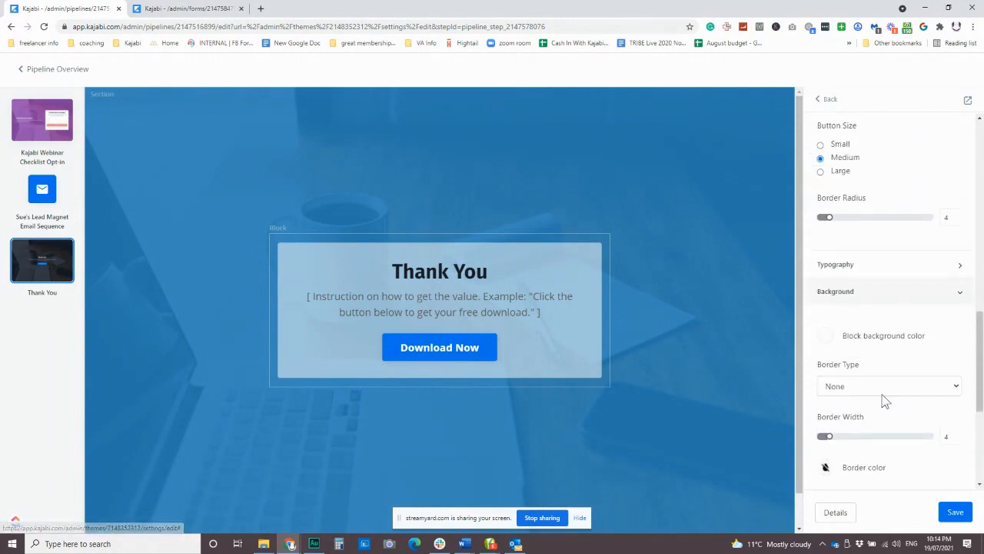
{"action": "left_click", "coordinate": [827, 204]}
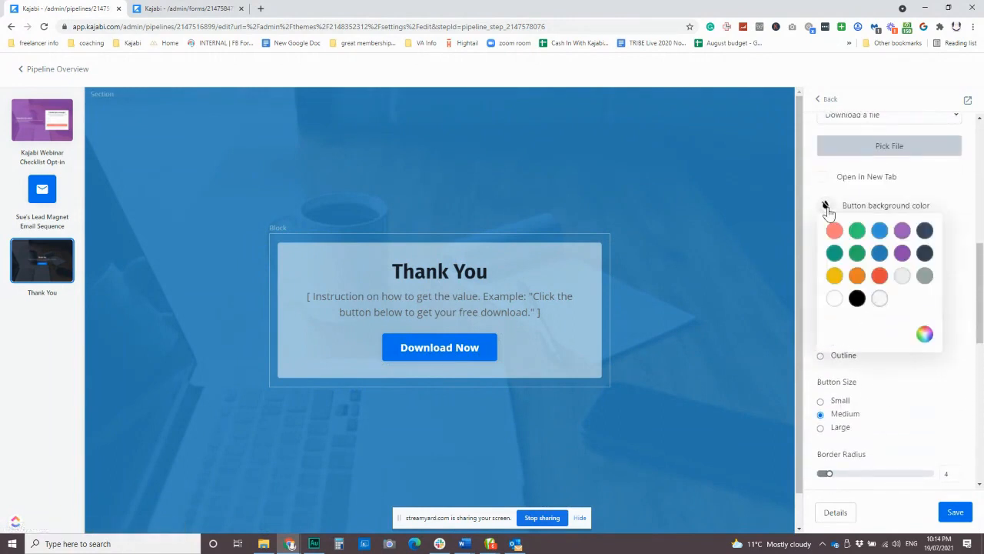
{"action": "left_click", "coordinate": [834, 229]}
{"action": "left_click", "coordinate": [934, 185]}
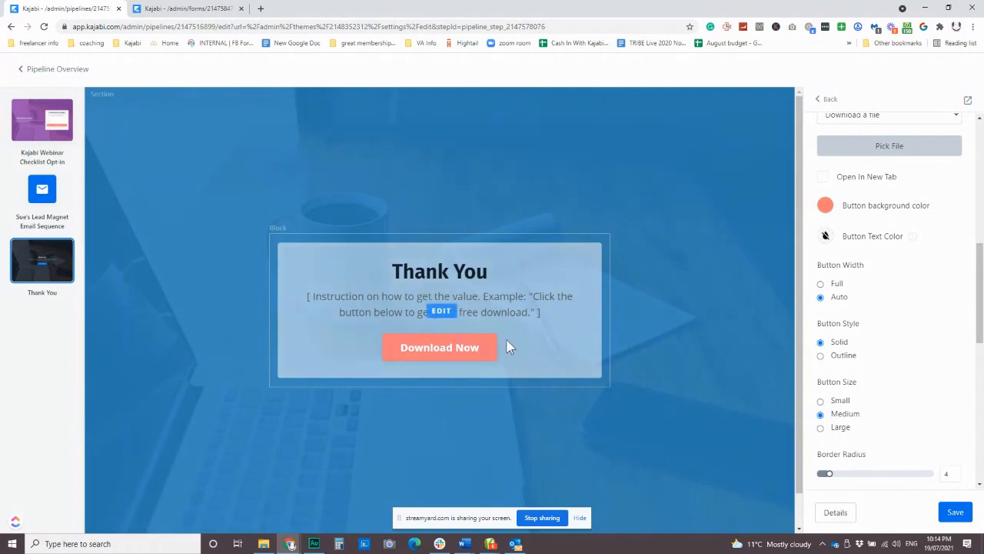
{"action": "scroll", "coordinate": [549, 345], "scroll_direction": "down", "scroll_amount": 1}
{"action": "scroll", "coordinate": [869, 246], "scroll_direction": "up", "scroll_amount": 10}
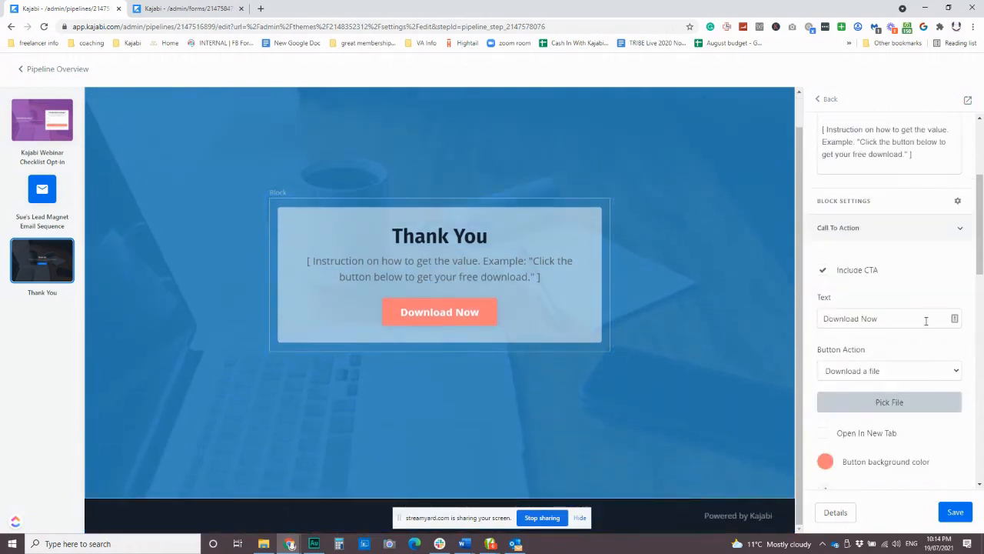
{"action": "left_click", "coordinate": [827, 99]}
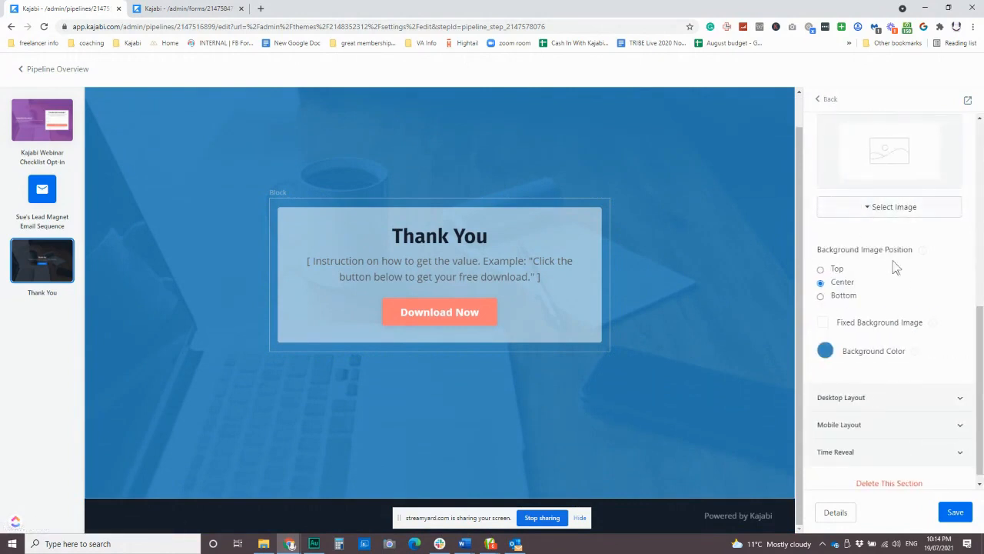
Step: Open the Hero with Form section and browse its addable content blocks without adding any
{"action": "scroll", "coordinate": [897, 263], "scroll_direction": "up", "scroll_amount": 5}
{"action": "left_click", "coordinate": [821, 100]}
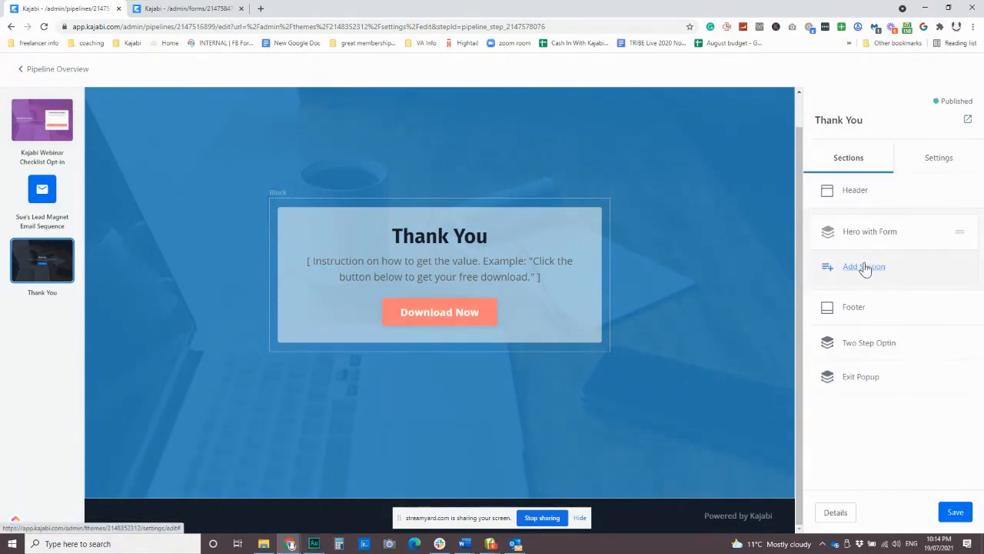
{"action": "left_click", "coordinate": [871, 233]}
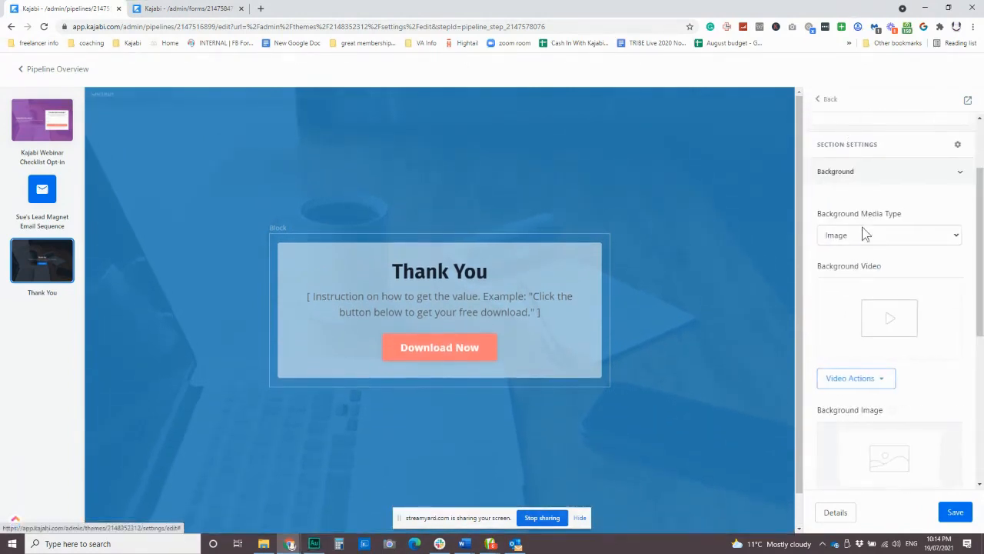
{"action": "scroll", "coordinate": [867, 257], "scroll_direction": "up", "scroll_amount": 3}
{"action": "left_click", "coordinate": [865, 214]}
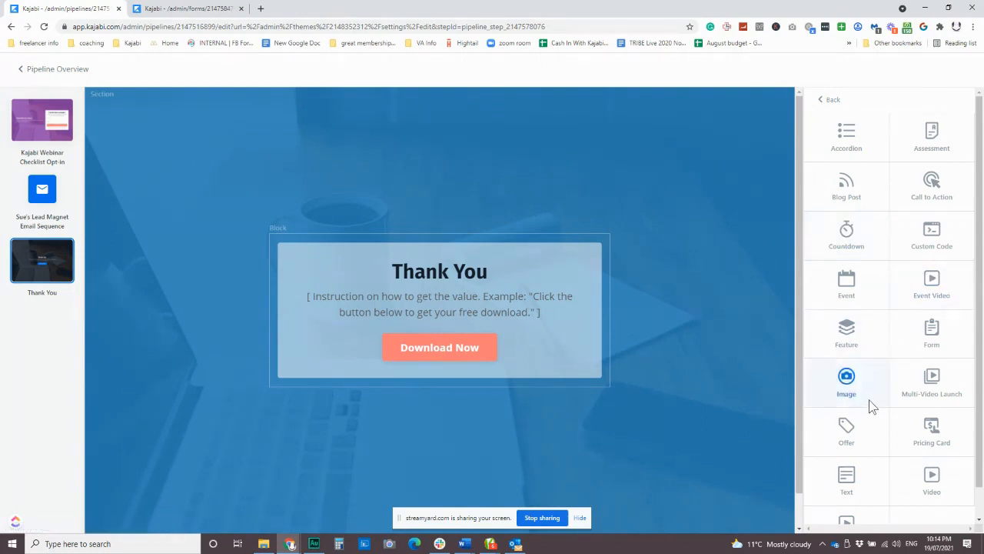
{"action": "scroll", "coordinate": [869, 402], "scroll_direction": "down", "scroll_amount": 1}
{"action": "scroll", "coordinate": [869, 403], "scroll_direction": "up", "scroll_amount": 1}
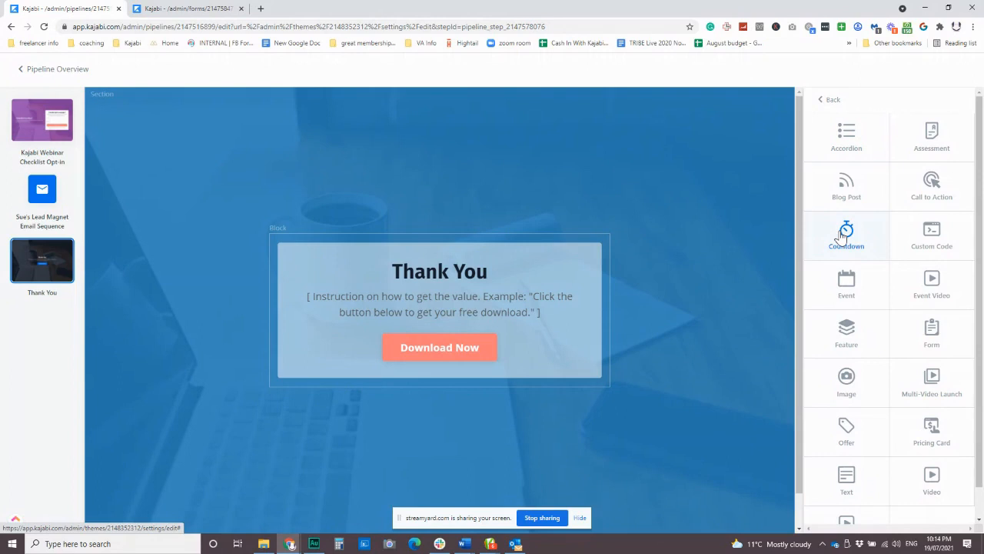
{"action": "left_click", "coordinate": [914, 102]}
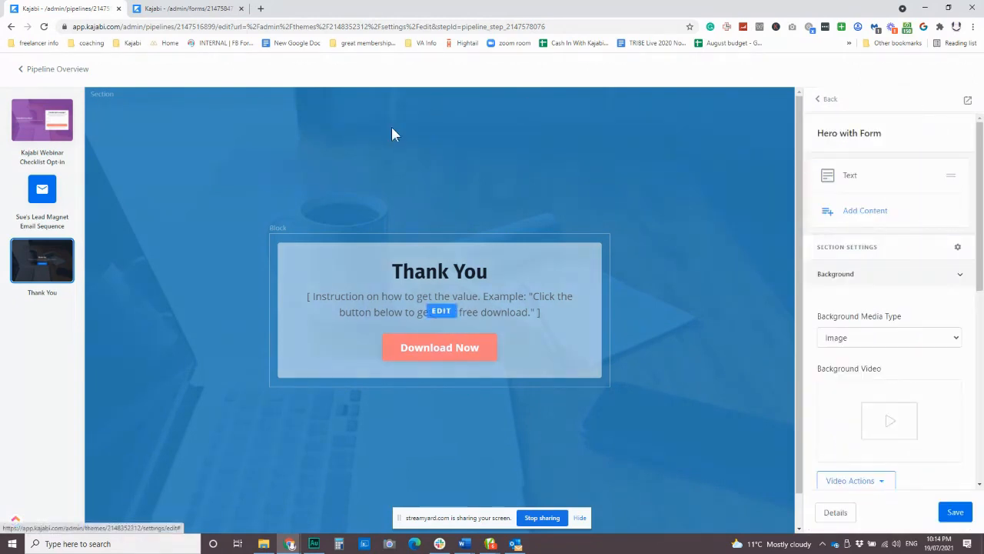
Step: Save the Thank You page and go back to the pipeline overview
{"action": "left_click", "coordinate": [956, 512]}
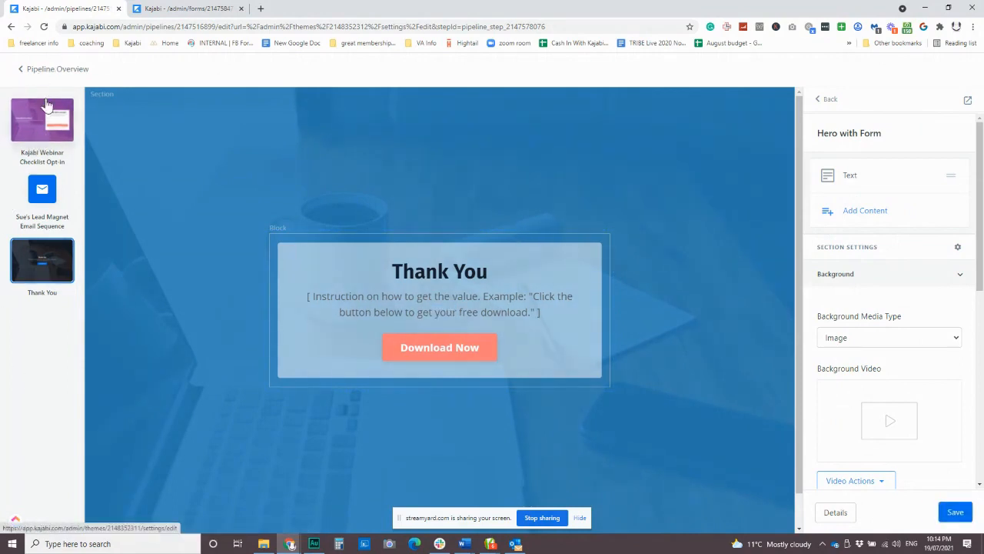
{"action": "left_click", "coordinate": [33, 277]}
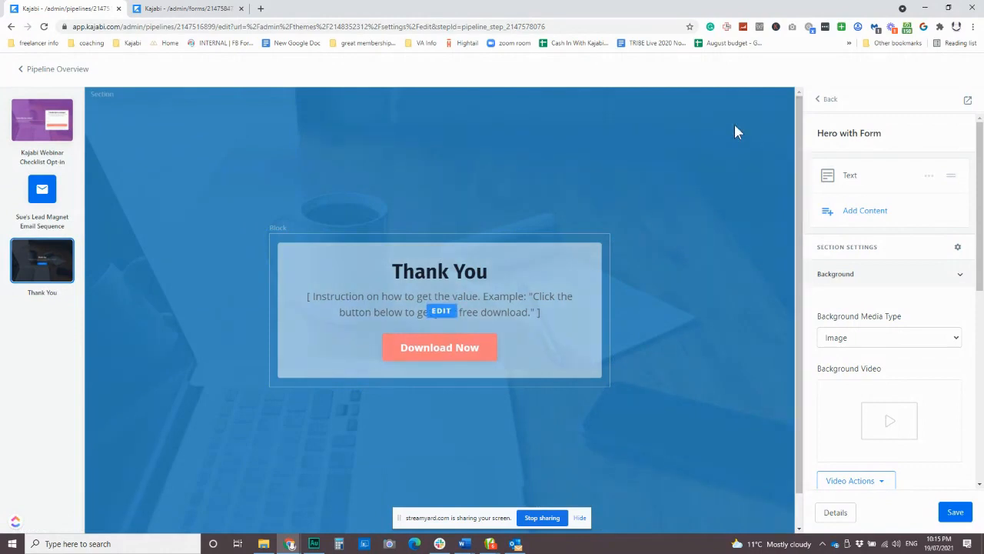
{"action": "left_click", "coordinate": [43, 69]}
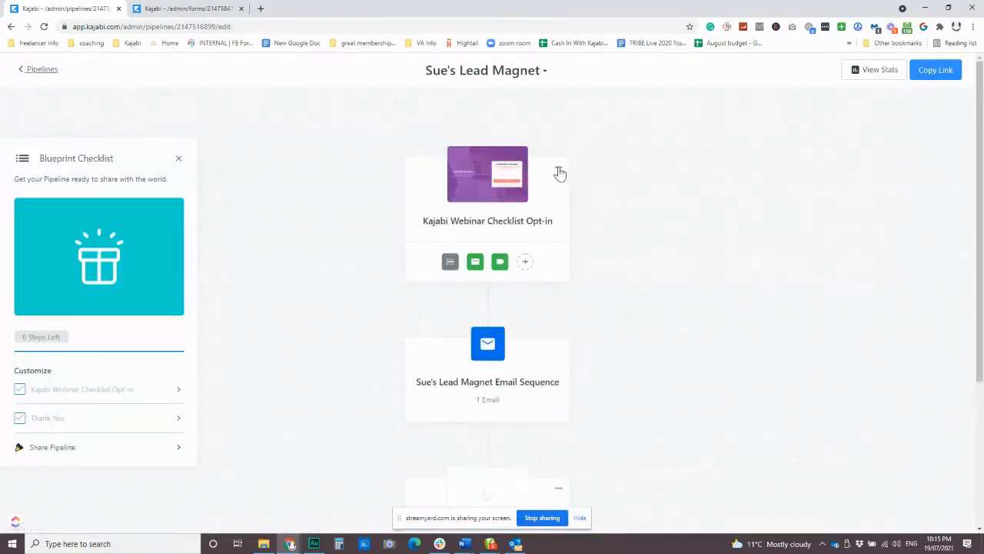
{"action": "left_click", "coordinate": [560, 172]}
Step: Open the Thank You page's details, leaving its URL slug unchanged
{"action": "left_click", "coordinate": [565, 183]}
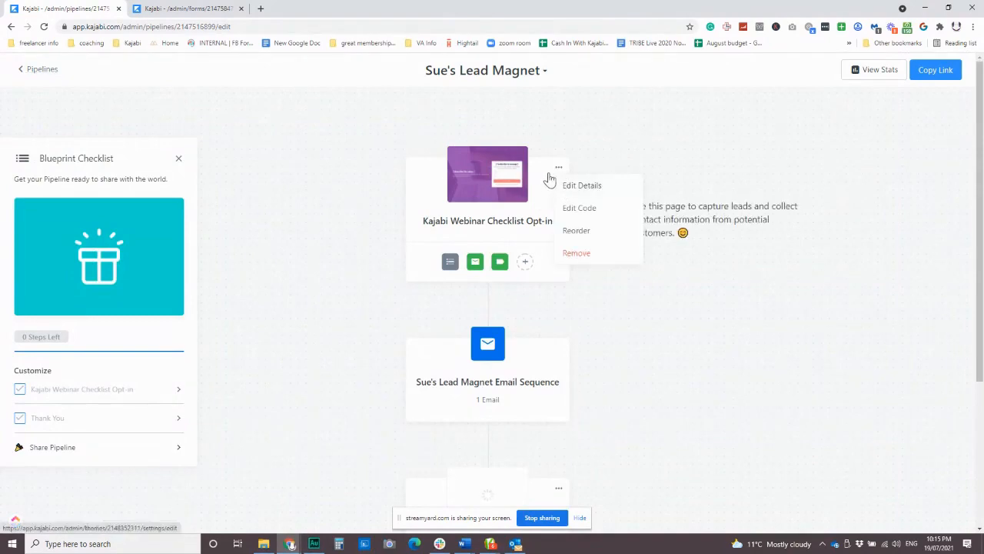
{"action": "left_click", "coordinate": [31, 70]}
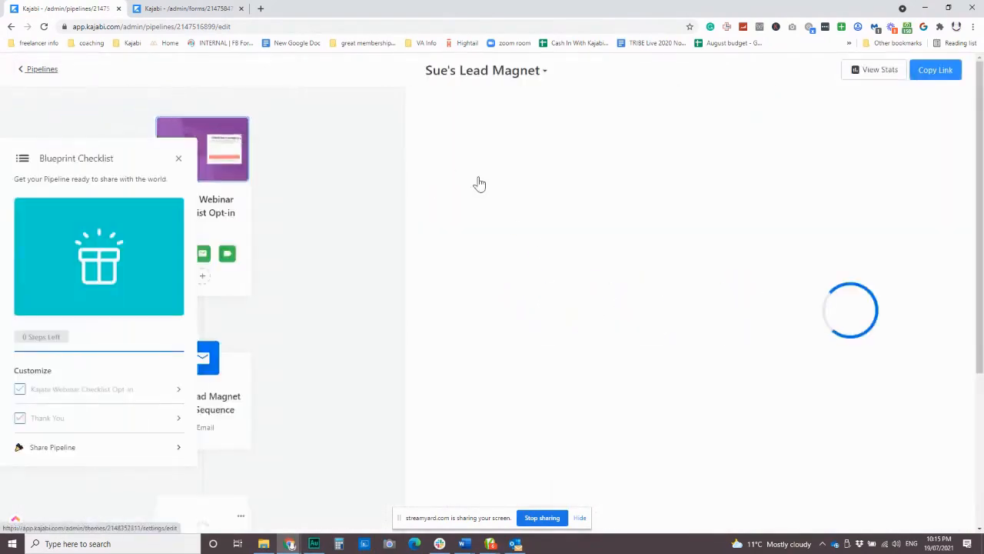
{"action": "scroll", "coordinate": [580, 343], "scroll_direction": "down", "scroll_amount": 3}
{"action": "left_click", "coordinate": [559, 273]}
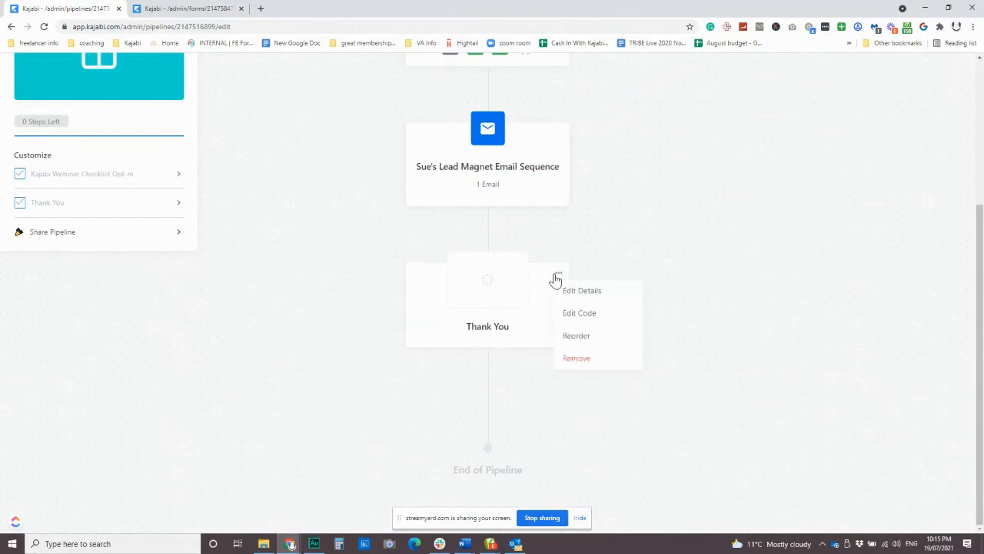
{"action": "left_click", "coordinate": [572, 296]}
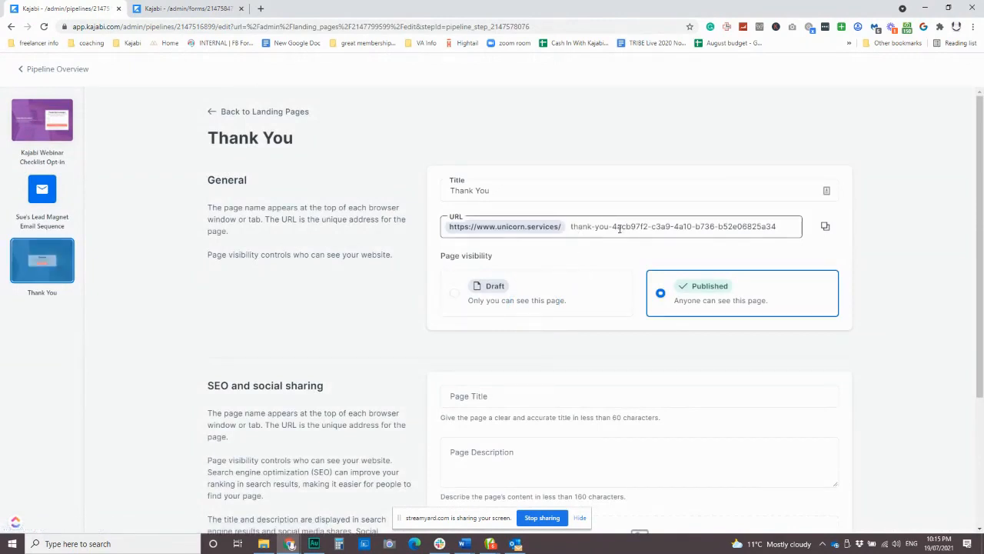
{"action": "left_click_drag", "start_coordinate": [616, 228], "coordinate": [747, 228]}
{"action": "left_click", "coordinate": [764, 229]}
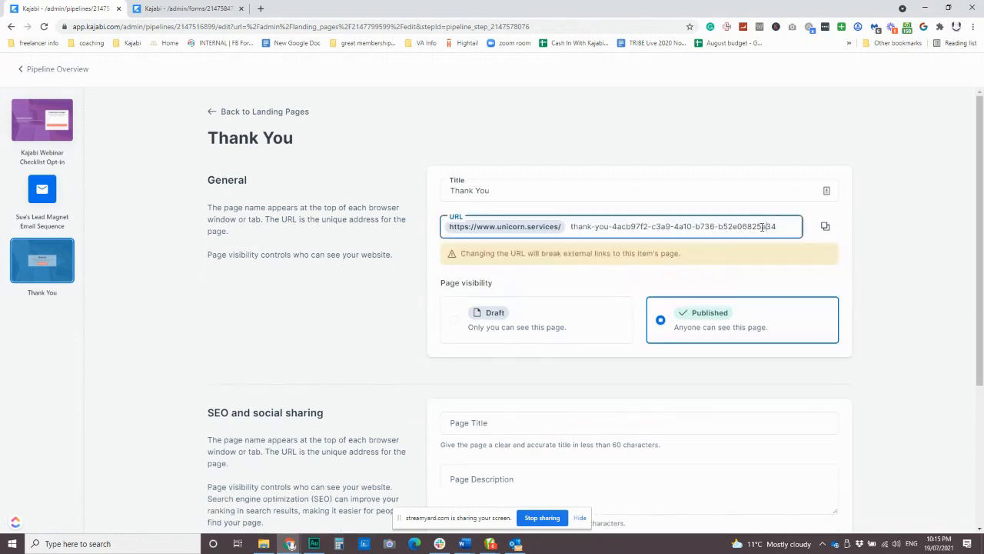
{"action": "left_click", "coordinate": [608, 277]}
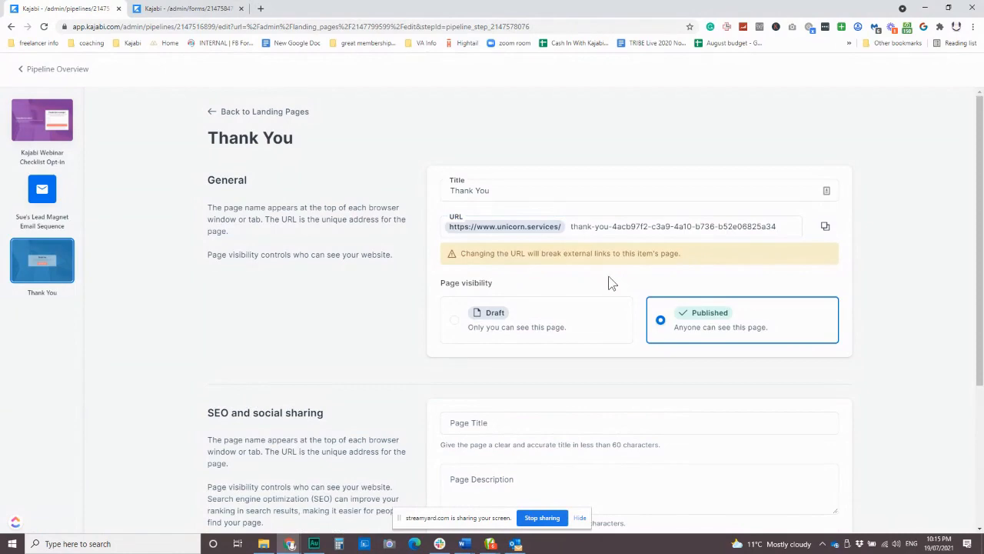
Step: Hide the page from search results, retitle it 'Webinar Checklist Thank You', and save
{"action": "scroll", "coordinate": [609, 279], "scroll_direction": "down", "scroll_amount": 3}
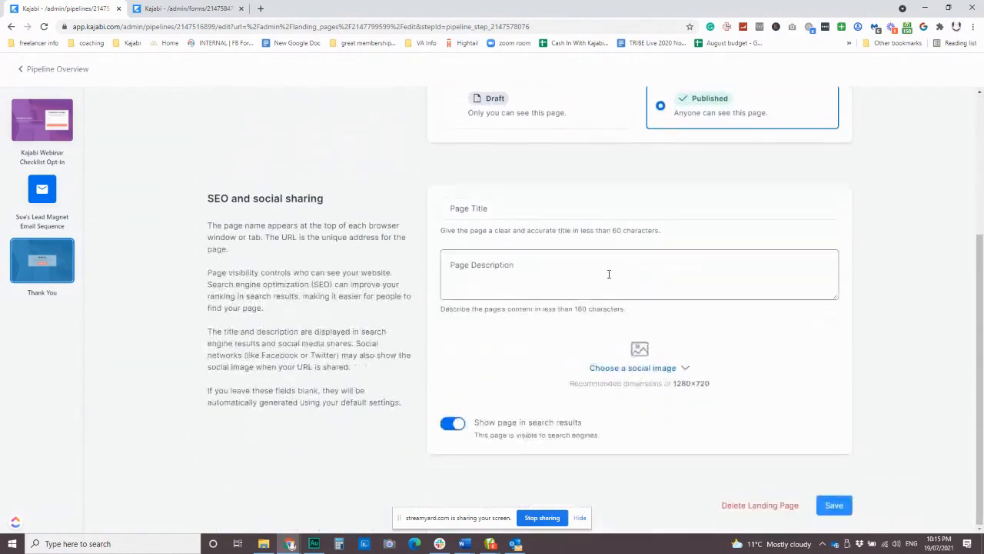
{"action": "left_click", "coordinate": [449, 427]}
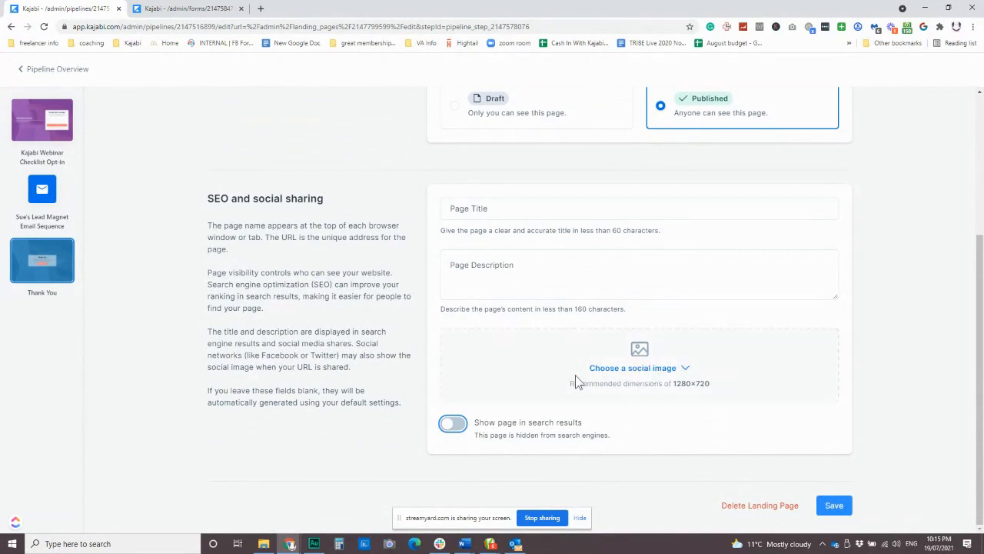
{"action": "scroll", "coordinate": [576, 382], "scroll_direction": "up", "scroll_amount": 3}
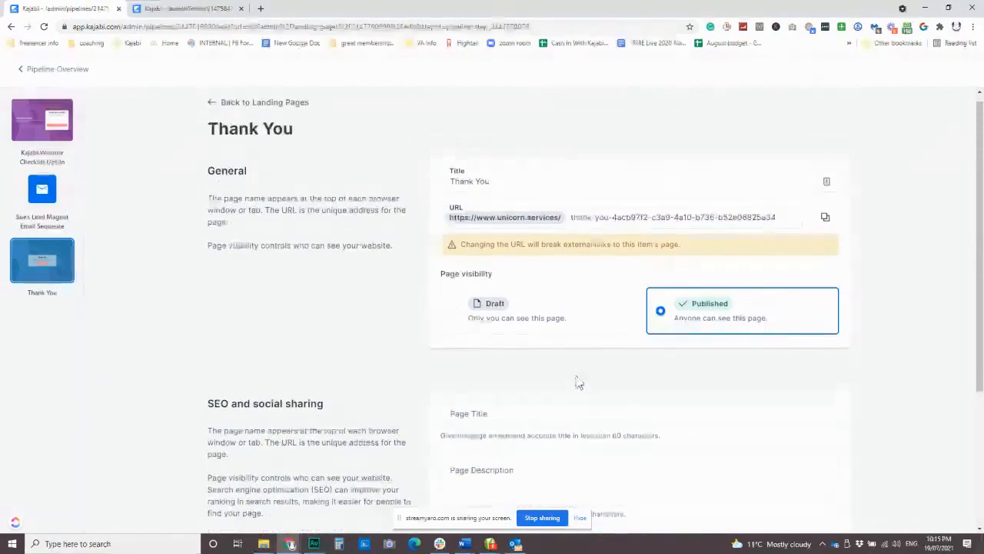
{"action": "left_click", "coordinate": [453, 190]}
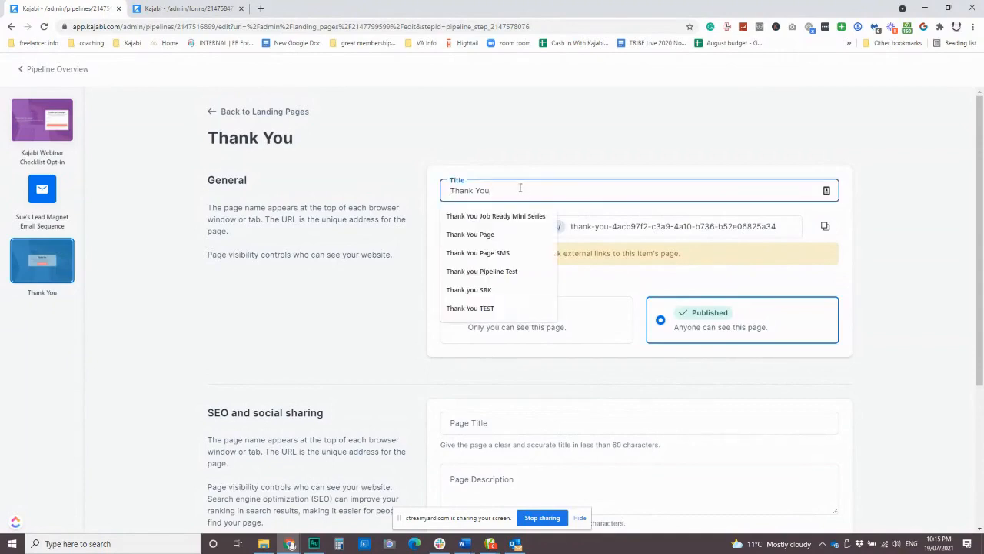
{"action": "type", "text": "Webinar Check"}
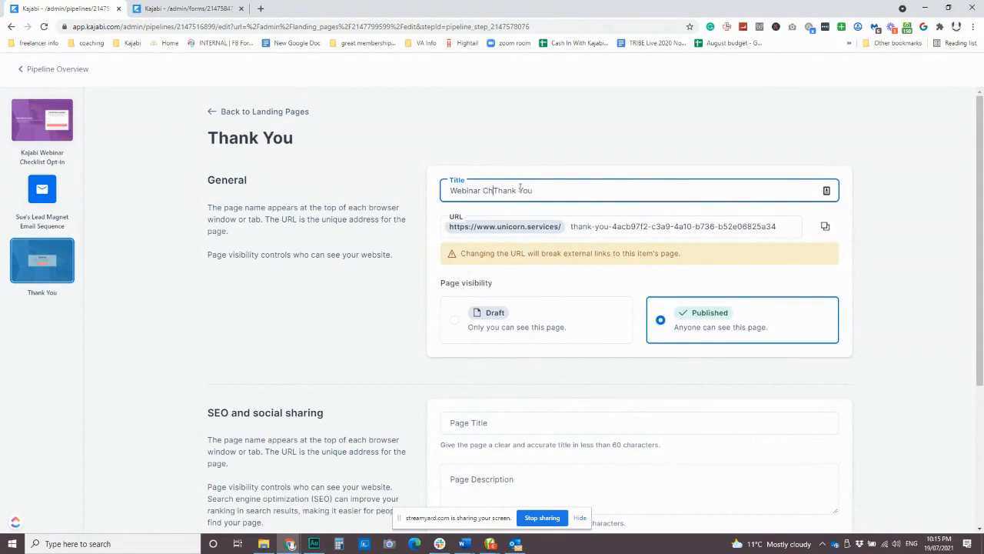
{"action": "type", "text": "list"}
{"action": "scroll", "coordinate": [622, 369], "scroll_direction": "down", "scroll_amount": 3}
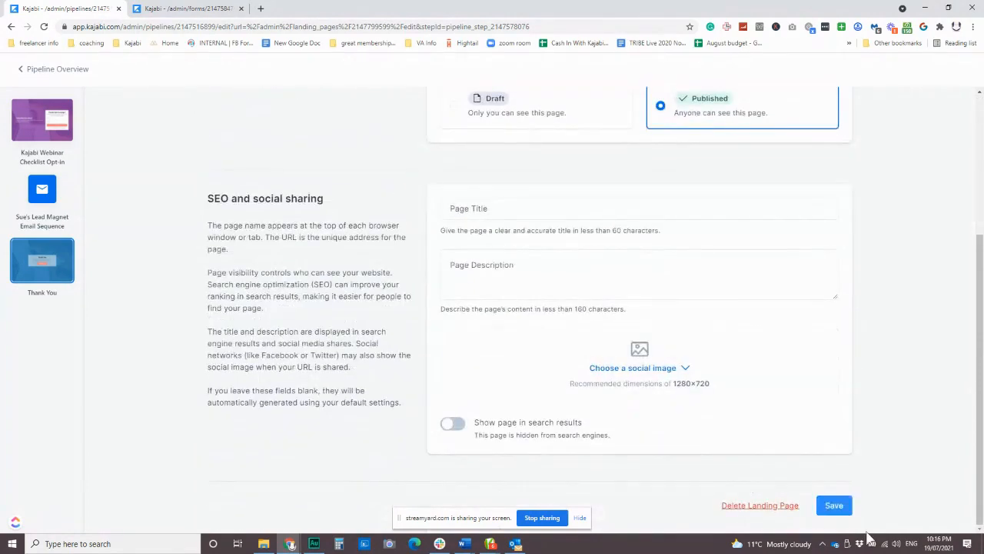
{"action": "left_click", "coordinate": [834, 506]}
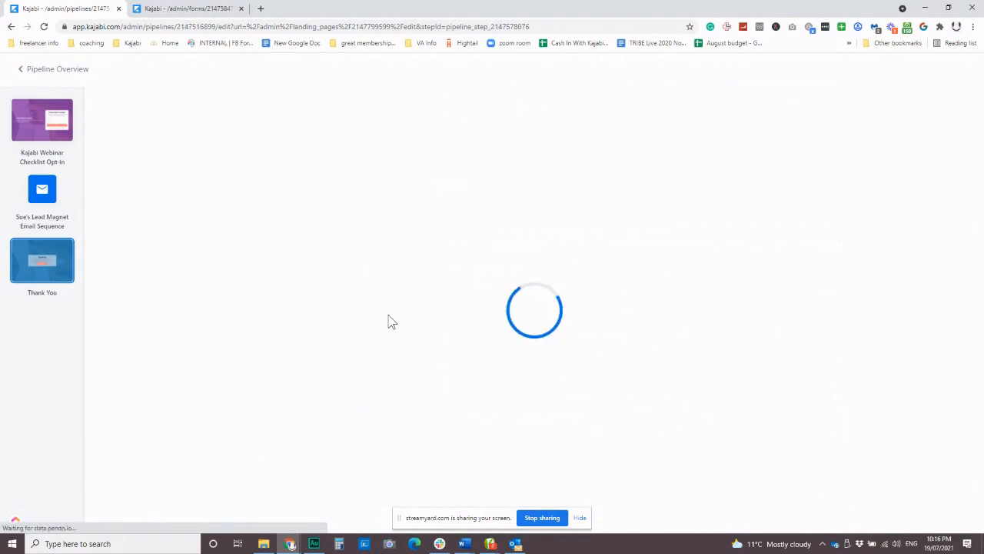
Step: Copy the pipeline's shareable link and load it in a new browser tab
{"action": "left_click", "coordinate": [51, 70]}
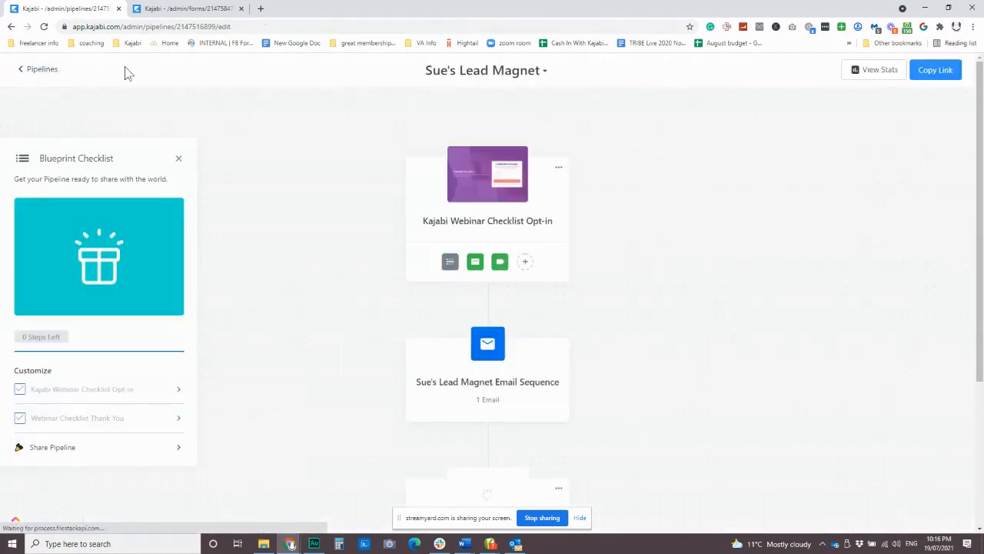
{"action": "left_click", "coordinate": [939, 73]}
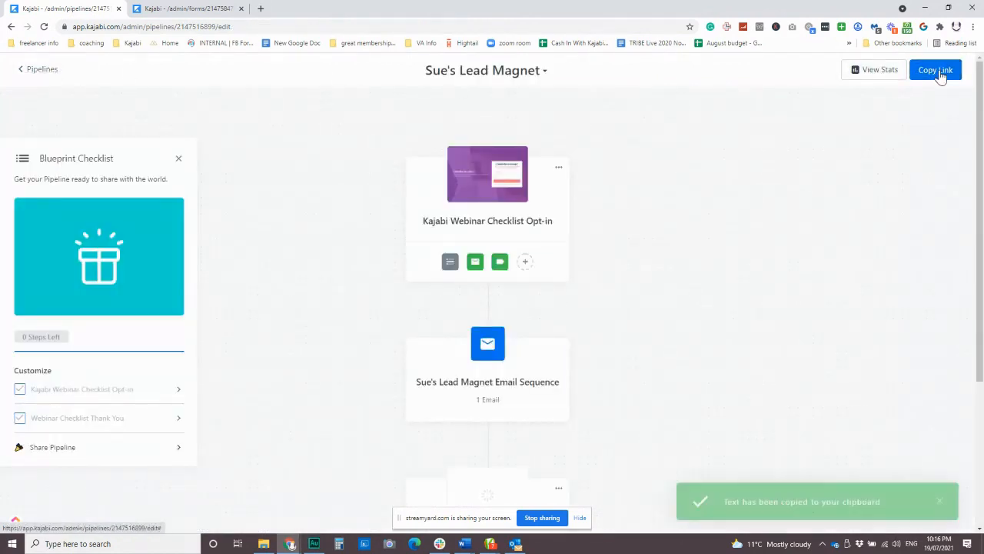
{"action": "left_click", "coordinate": [261, 9]}
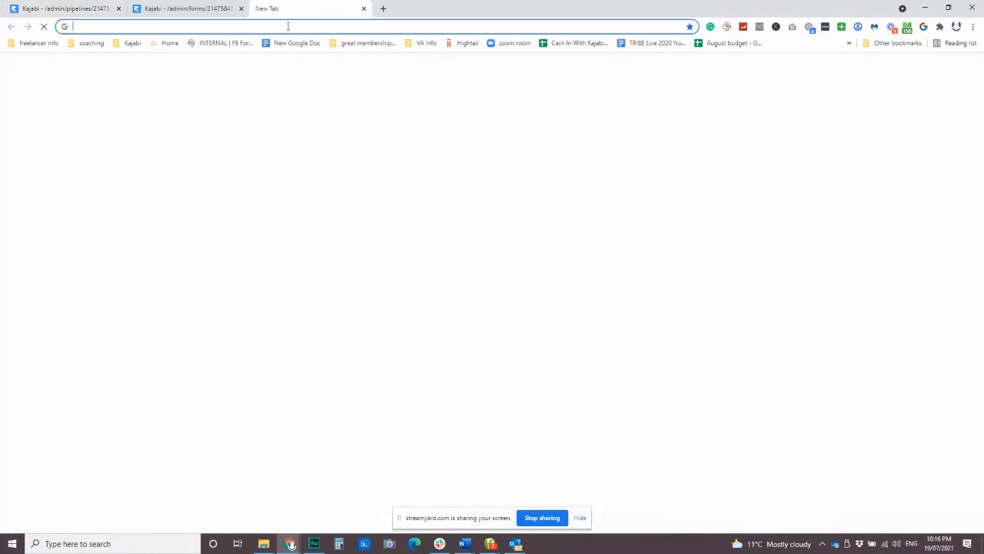
{"action": "key", "text": "ctrl+v"}
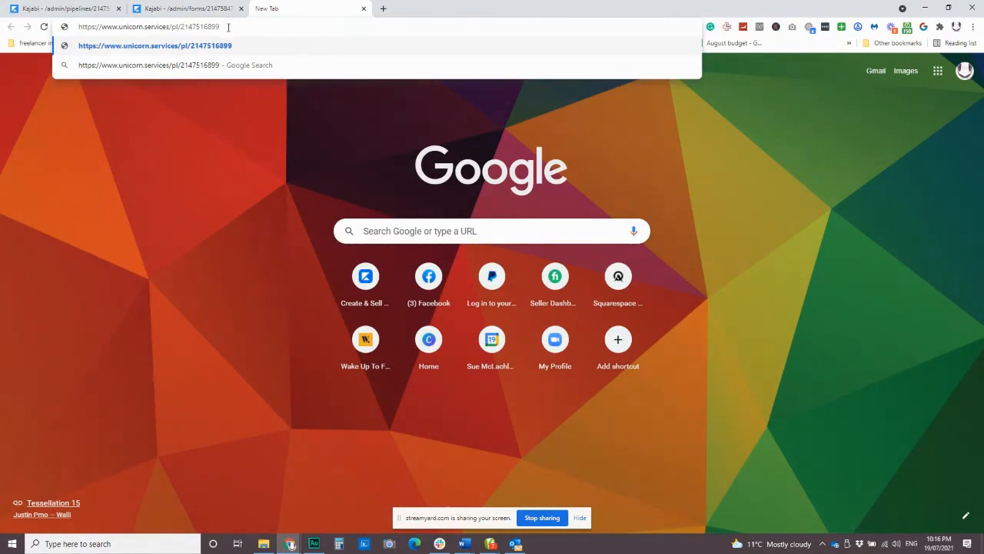
{"action": "key", "text": "Return"}
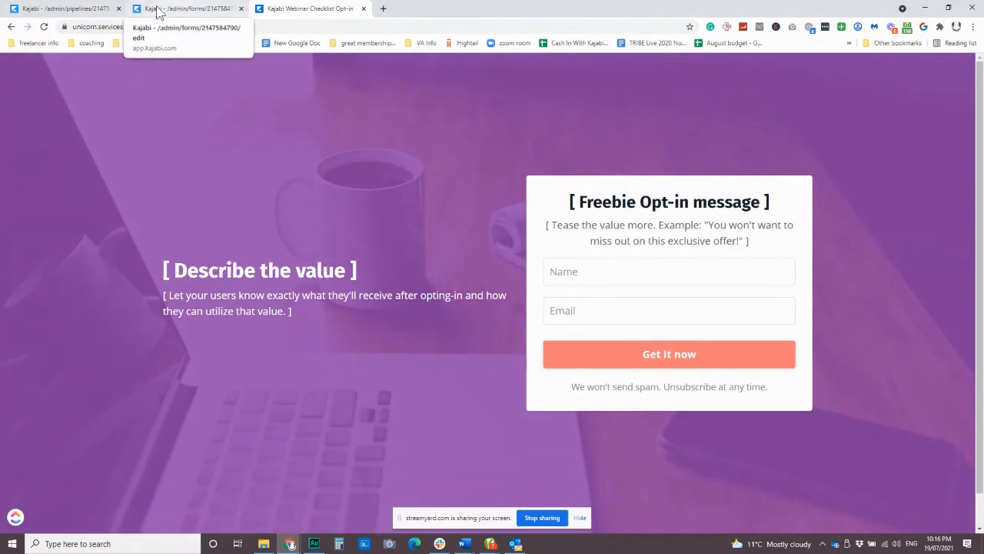
Step: Check the live opt-in page's address, then open the opt-in page's settings in the editor
{"action": "left_click", "coordinate": [73, 9]}
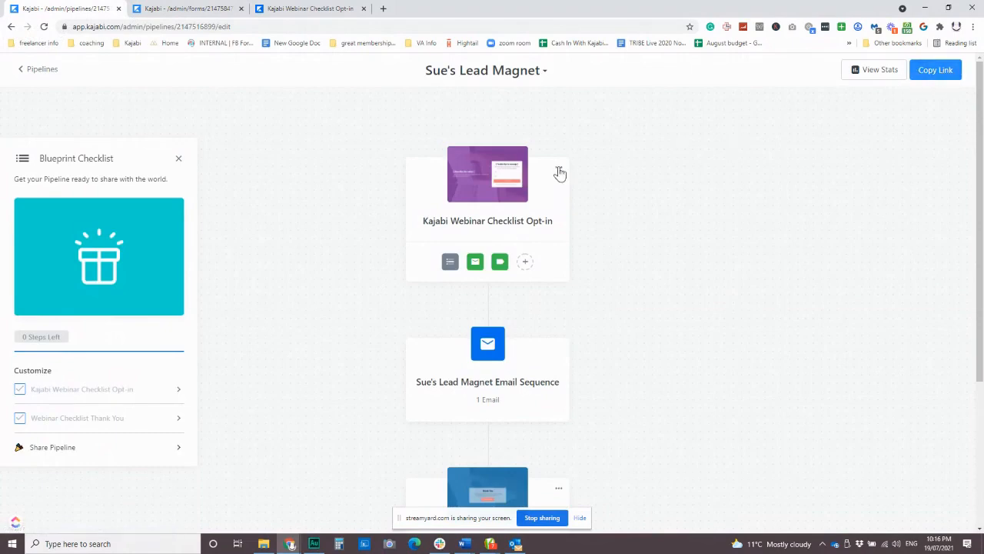
{"action": "left_click", "coordinate": [307, 10]}
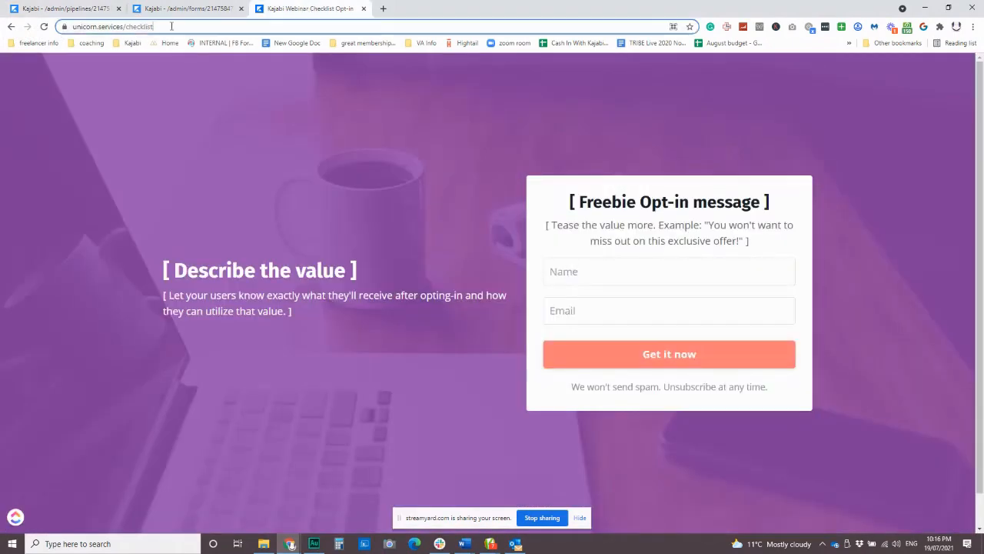
{"action": "left_click", "coordinate": [171, 26]}
{"action": "left_click", "coordinate": [73, 9]}
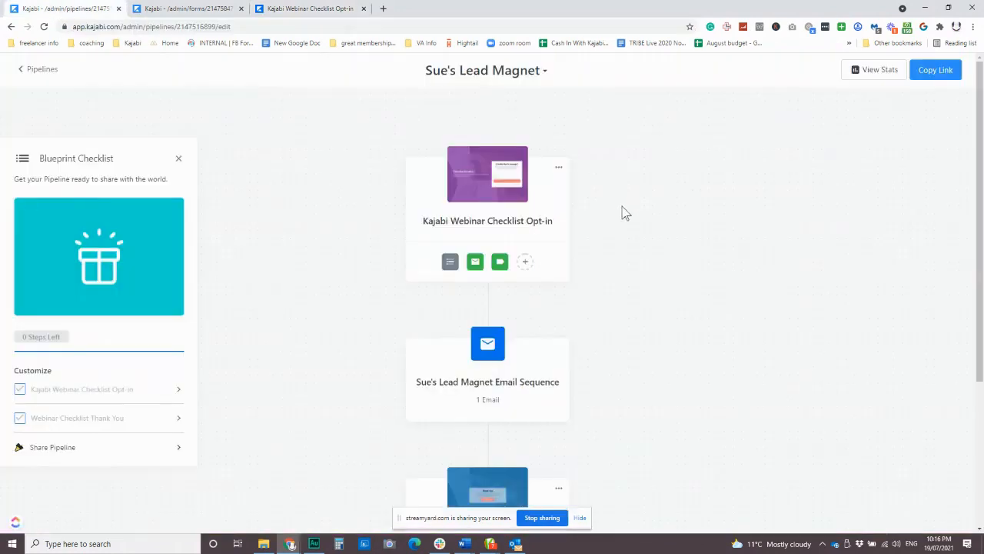
{"action": "left_click", "coordinate": [562, 174]}
{"action": "left_click", "coordinate": [582, 202]}
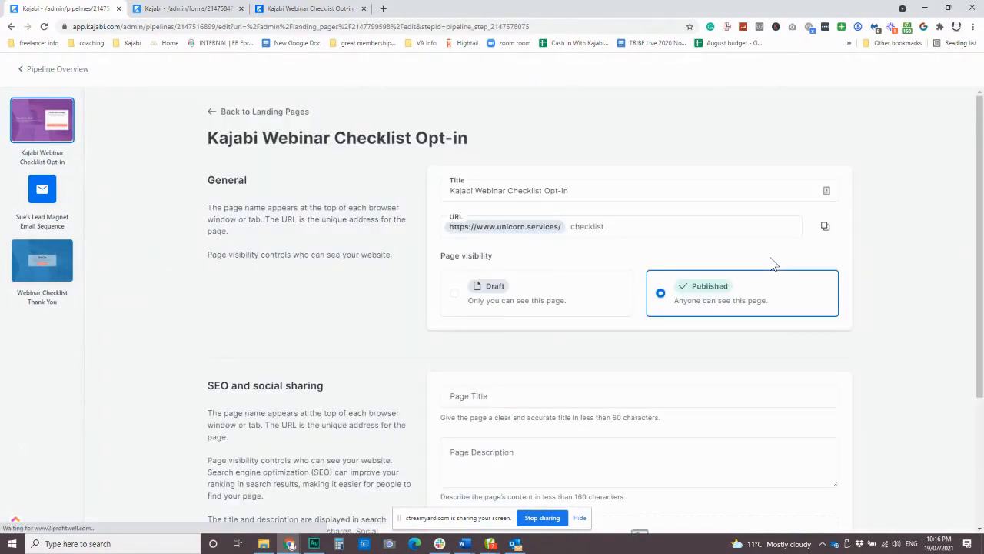
Step: Copy the opt-in page's 'checklist' URL and return to the pipeline overview
{"action": "left_click", "coordinate": [827, 228]}
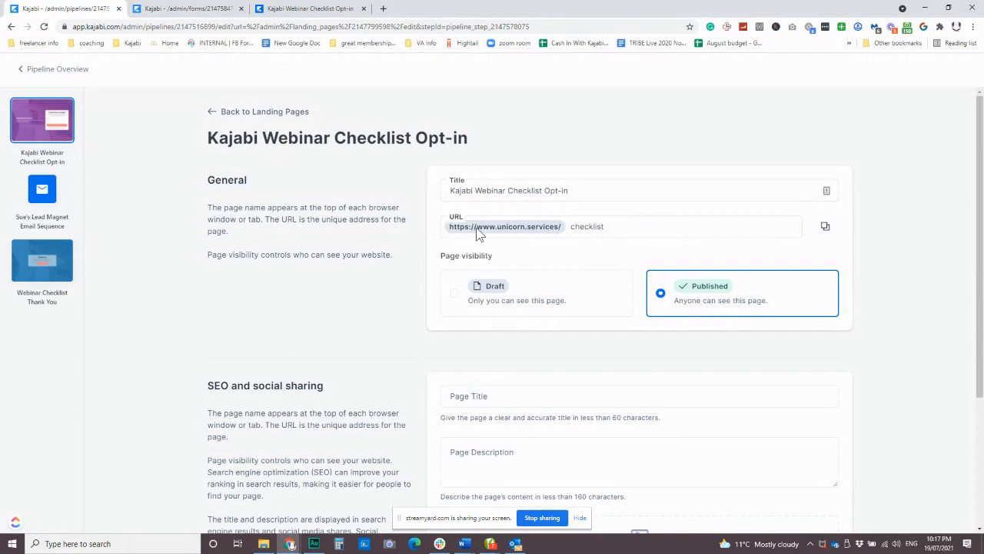
{"action": "left_click", "coordinate": [35, 73]}
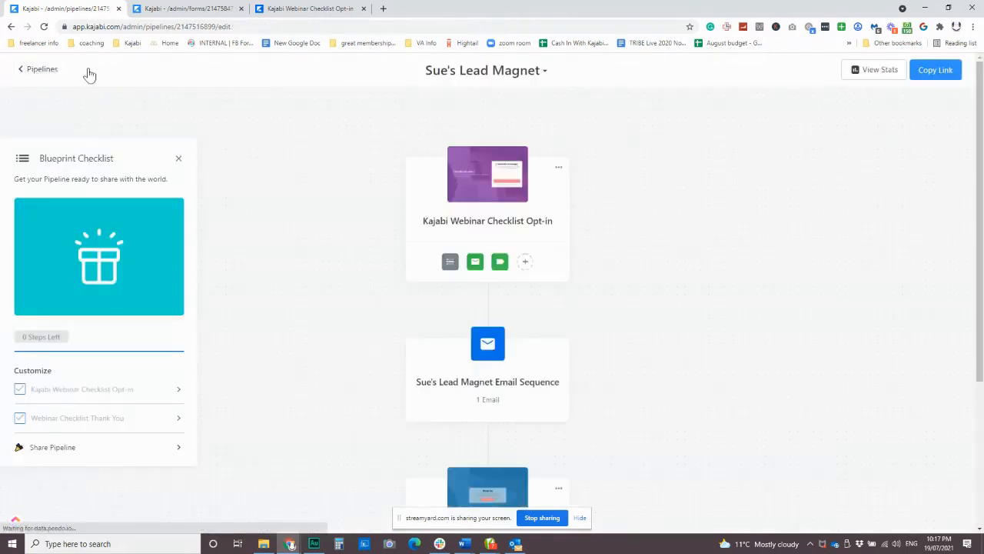
Step: Go back to the pipelines list and start a new pipeline from the blueprint gallery
{"action": "left_click", "coordinate": [37, 73]}
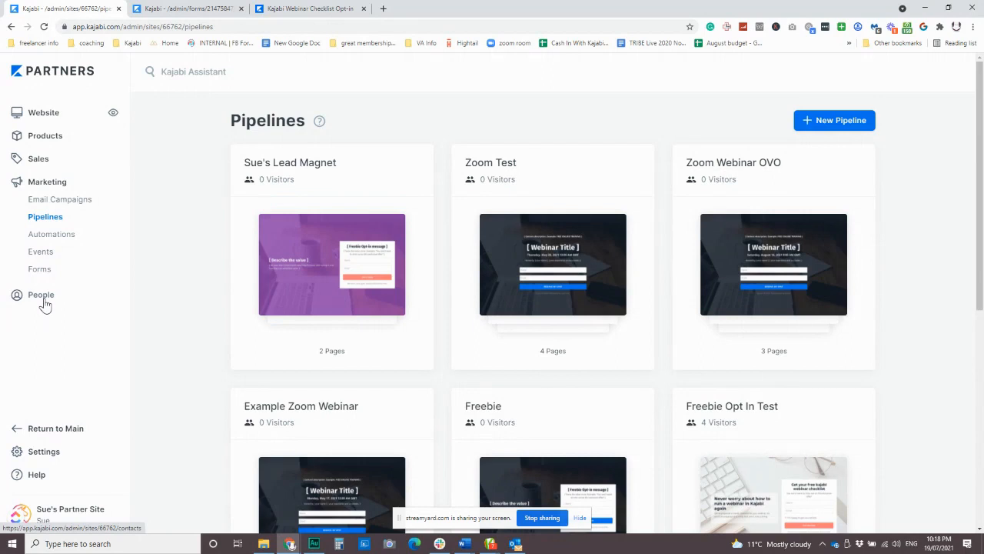
{"action": "left_click", "coordinate": [829, 124]}
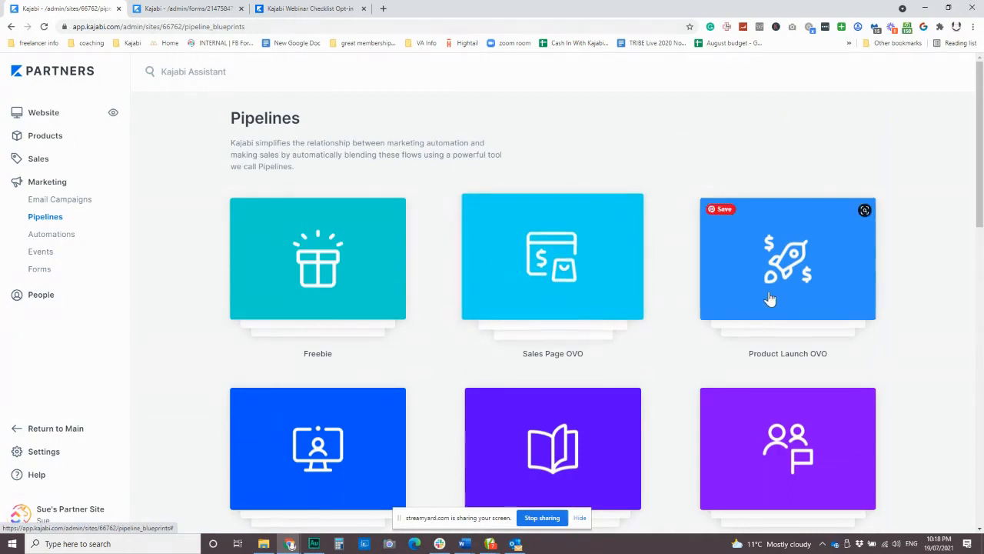
{"action": "scroll", "coordinate": [738, 288], "scroll_direction": "down", "scroll_amount": 1}
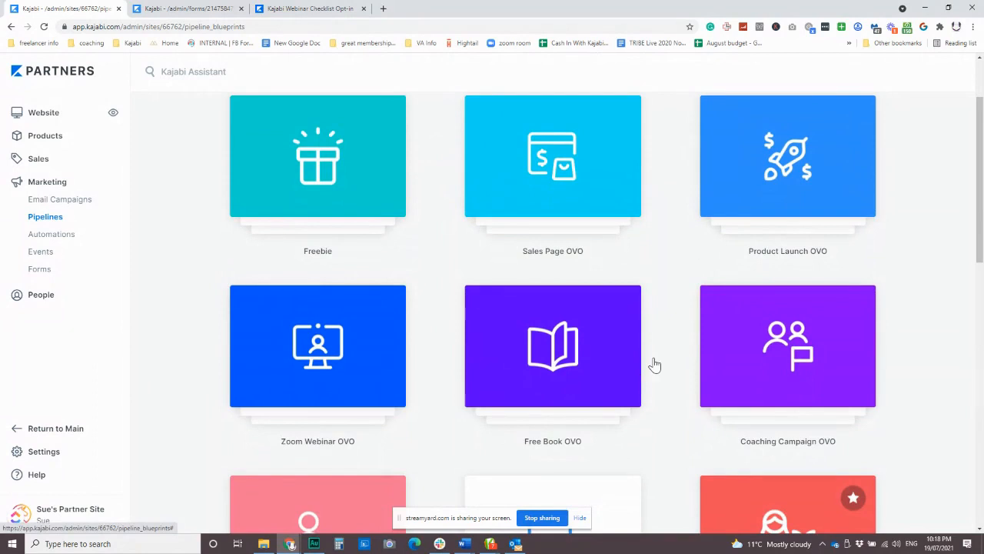
{"action": "left_click", "coordinate": [563, 170]}
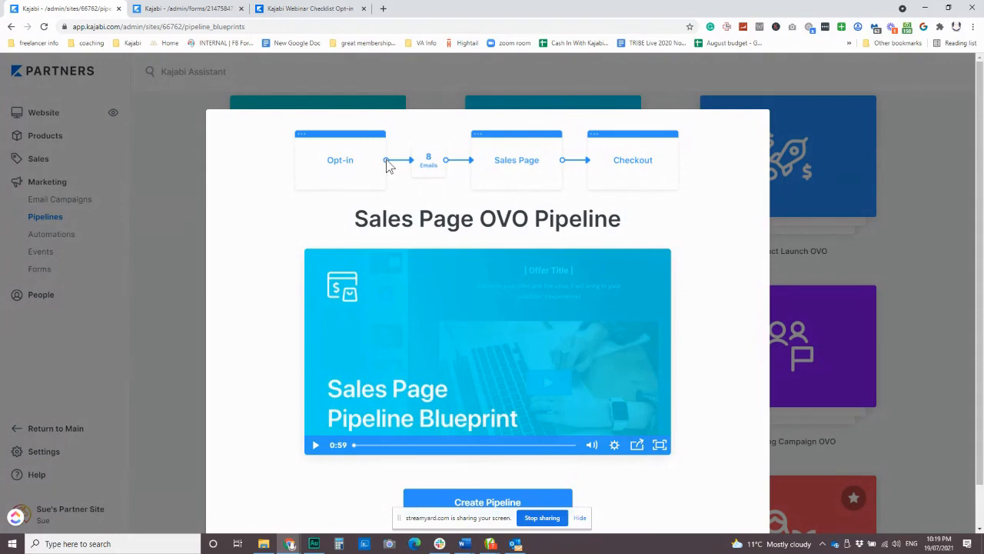
{"action": "left_click", "coordinate": [185, 200]}
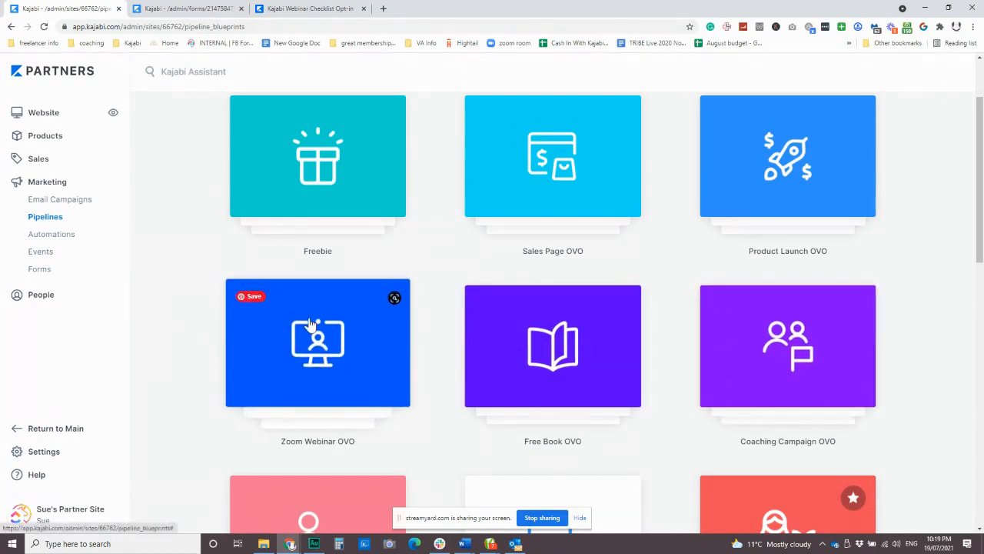
Step: Browse the Legacy Pipelines blueprints, then open the Products list of 11 products
{"action": "scroll", "coordinate": [451, 384], "scroll_direction": "down", "scroll_amount": 10}
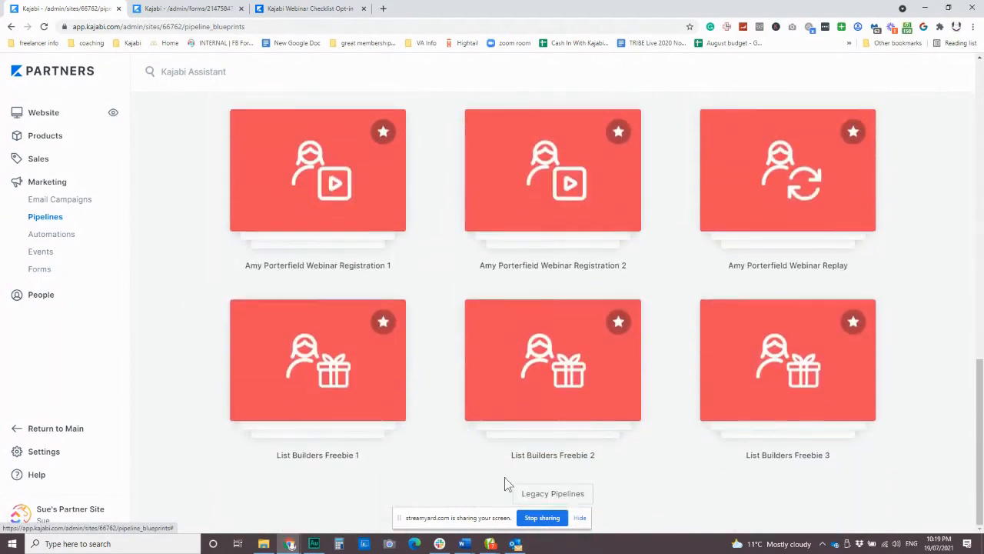
{"action": "left_click", "coordinate": [569, 496]}
{"action": "scroll", "coordinate": [385, 353], "scroll_direction": "down", "scroll_amount": 5}
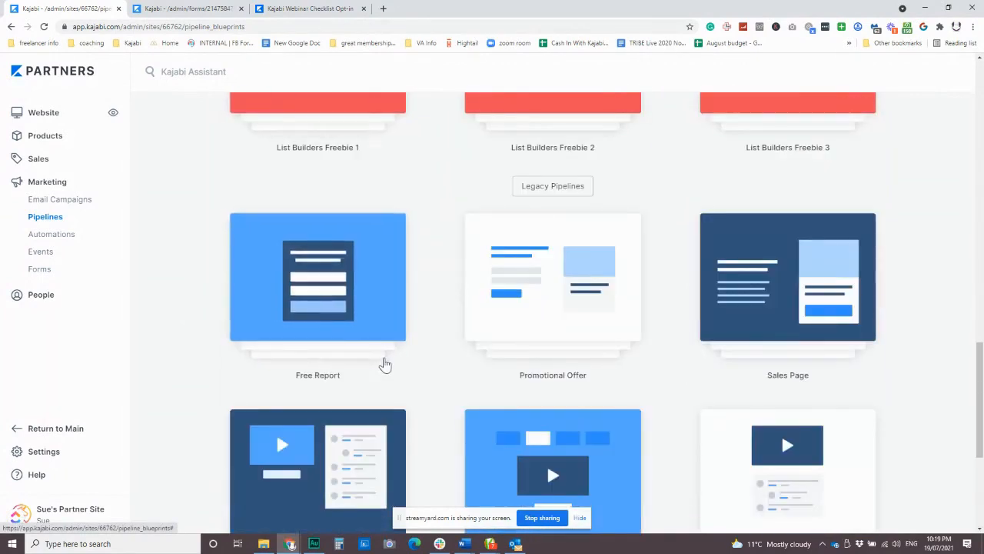
{"action": "scroll", "coordinate": [385, 363], "scroll_direction": "down", "scroll_amount": 2}
{"action": "scroll", "coordinate": [385, 365], "scroll_direction": "down", "scroll_amount": 2}
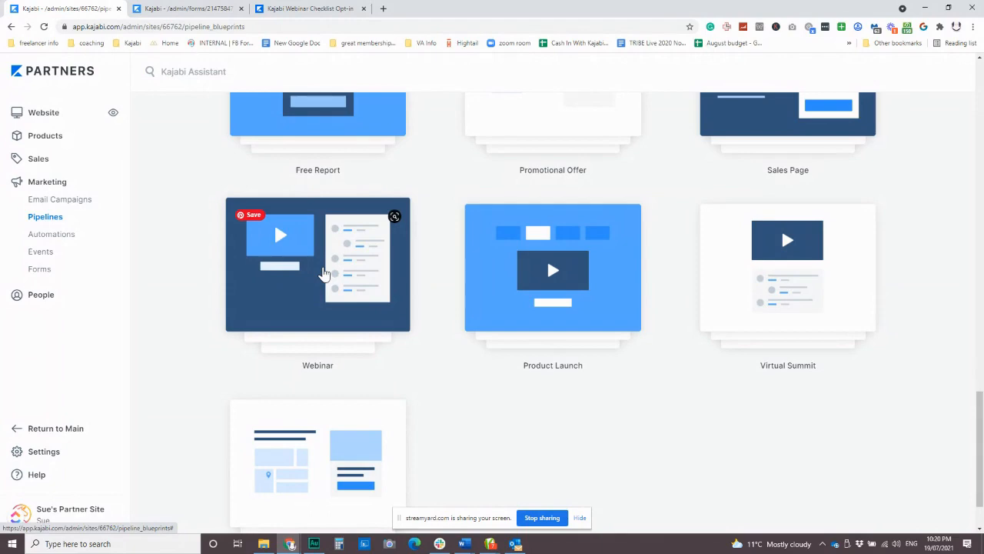
{"action": "scroll", "coordinate": [431, 342], "scroll_direction": "up", "scroll_amount": 4}
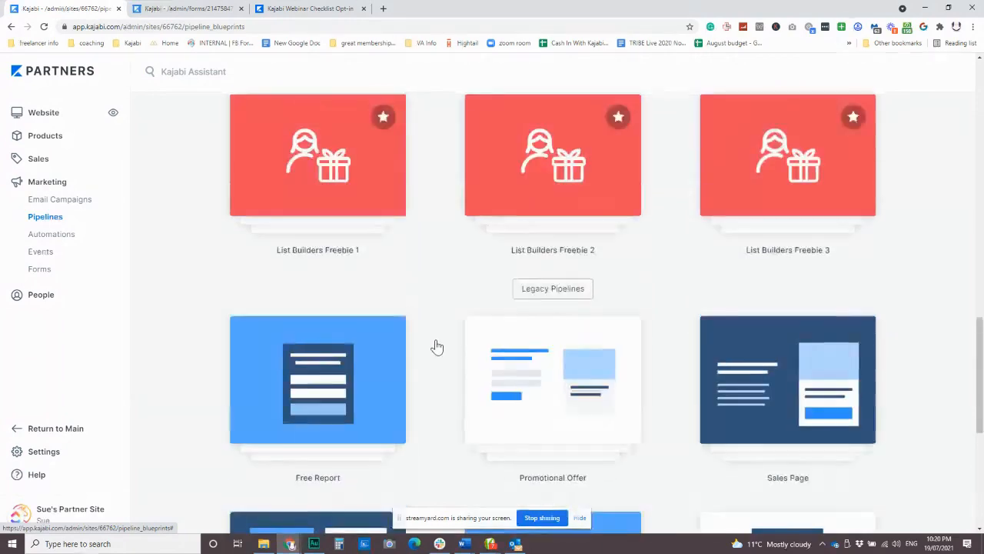
{"action": "scroll", "coordinate": [436, 346], "scroll_direction": "up", "scroll_amount": 10}
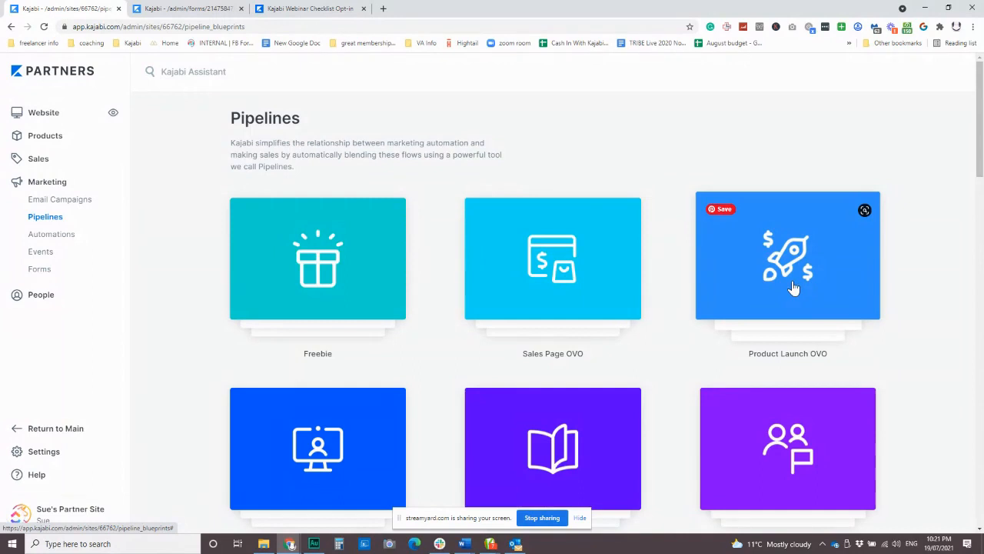
{"action": "left_click", "coordinate": [45, 136]}
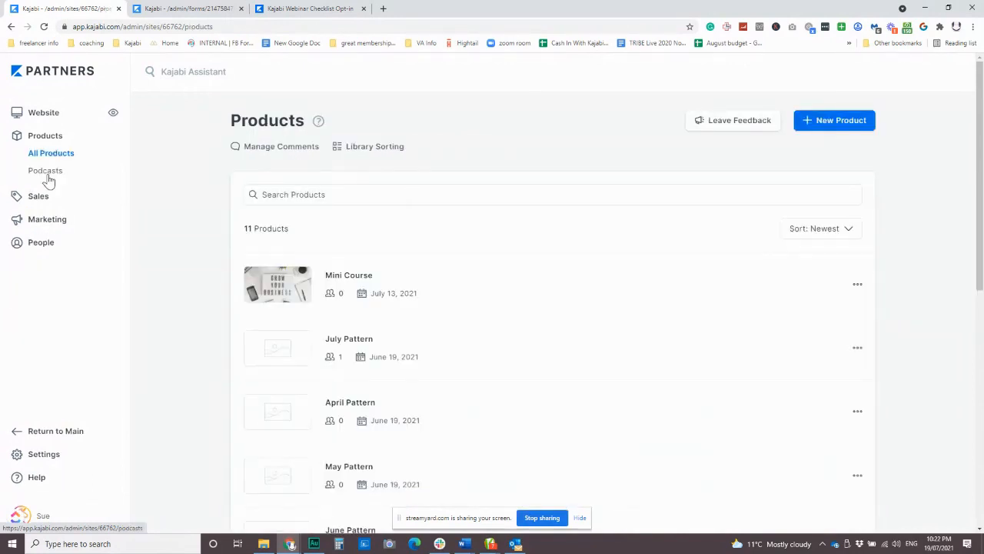